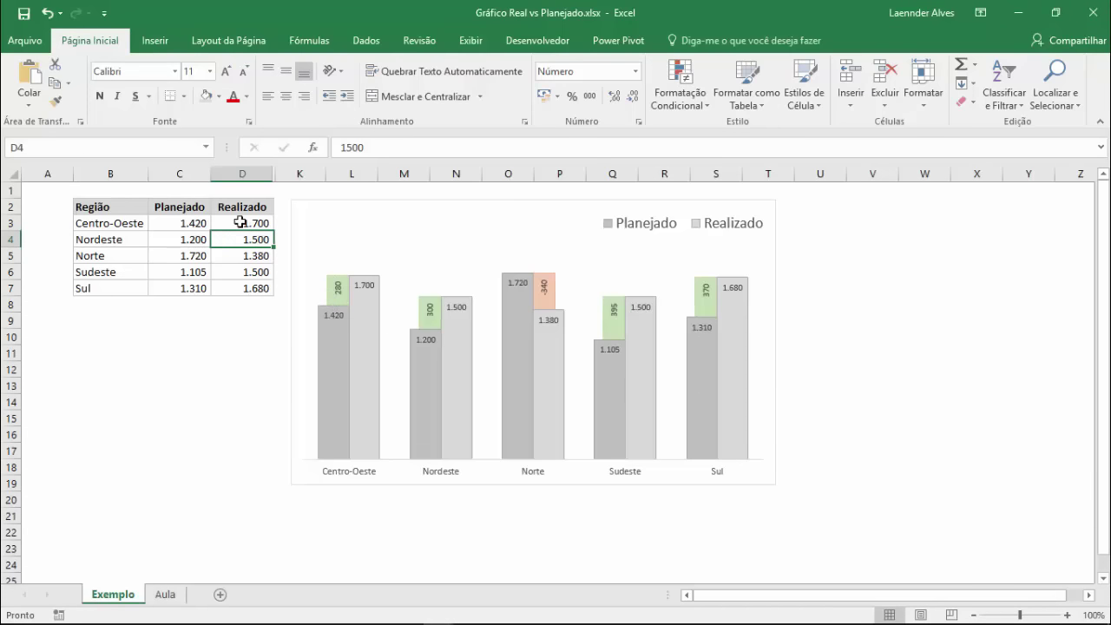
- Set the Realizado value for Centro-Oeste in D3 of the Exemplo sheet to 1000
click(240, 224)
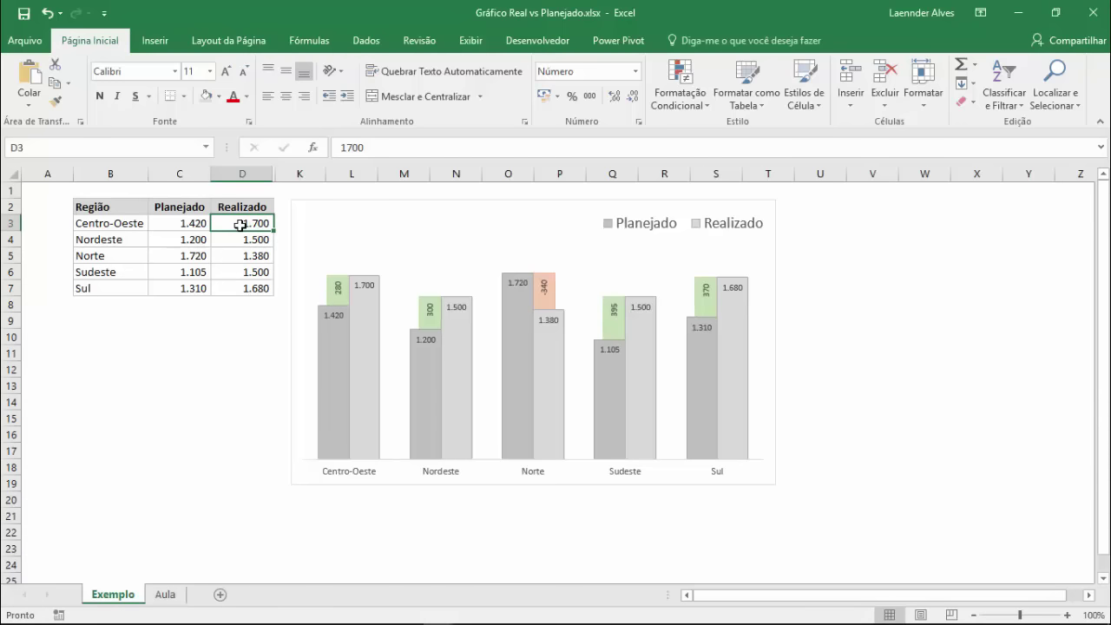
text(100)
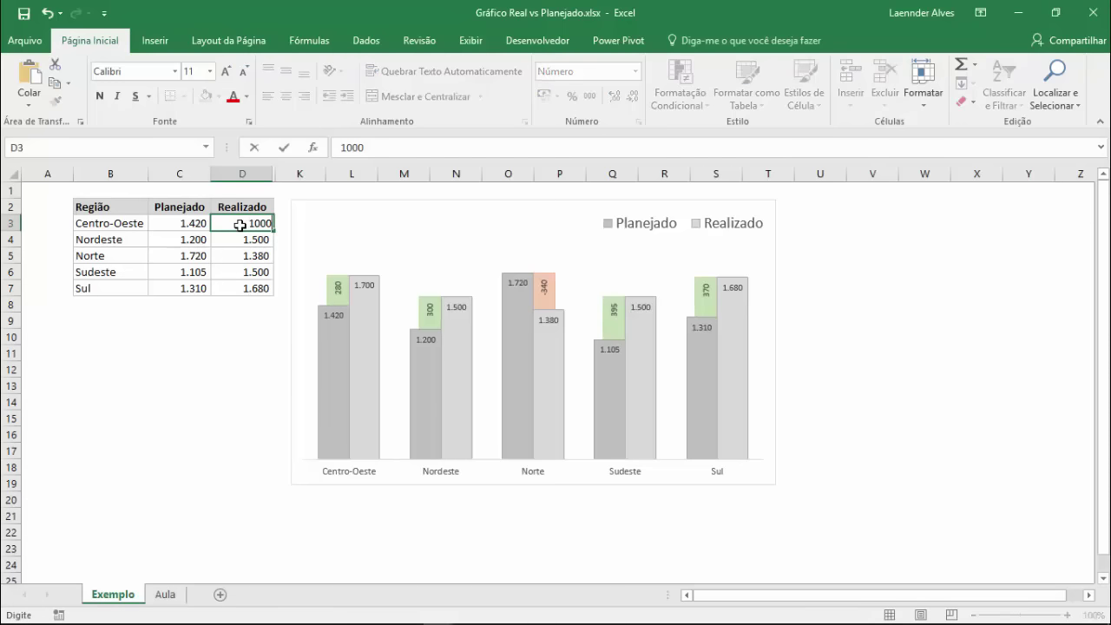
key(Return)
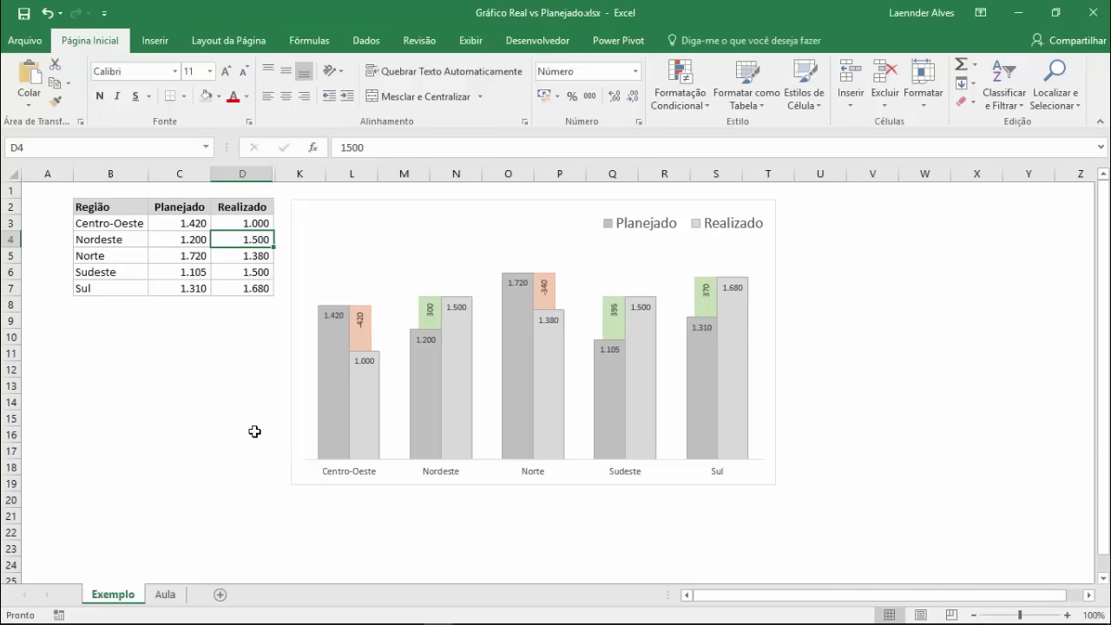
- Switch to the Aula sheet and select the Planejado to Negativo range C2:F7
click(165, 593)
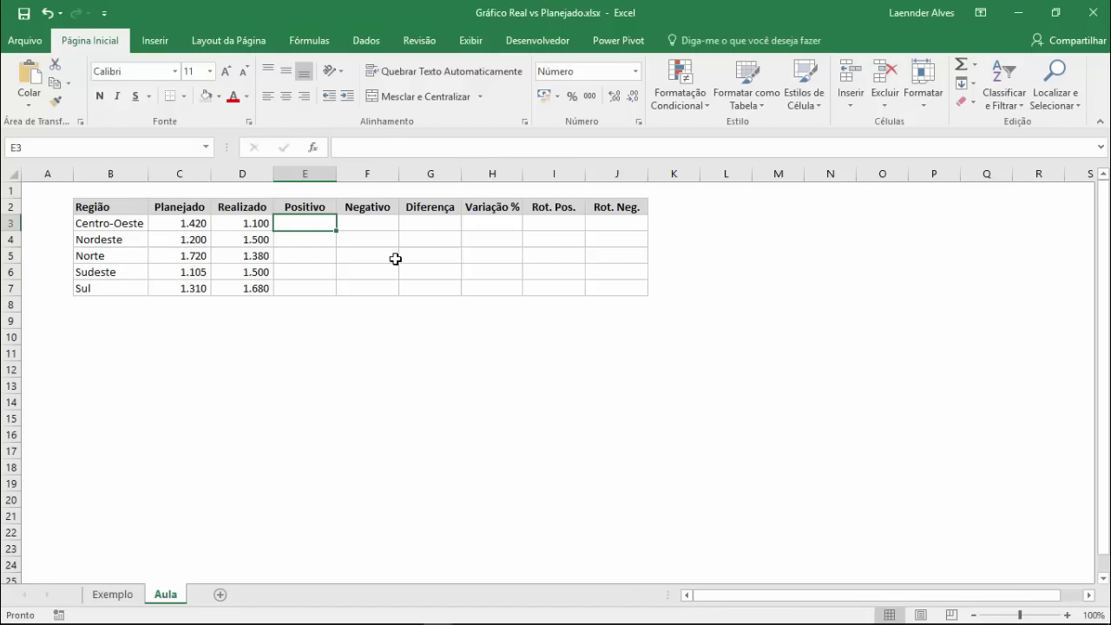
click(418, 224)
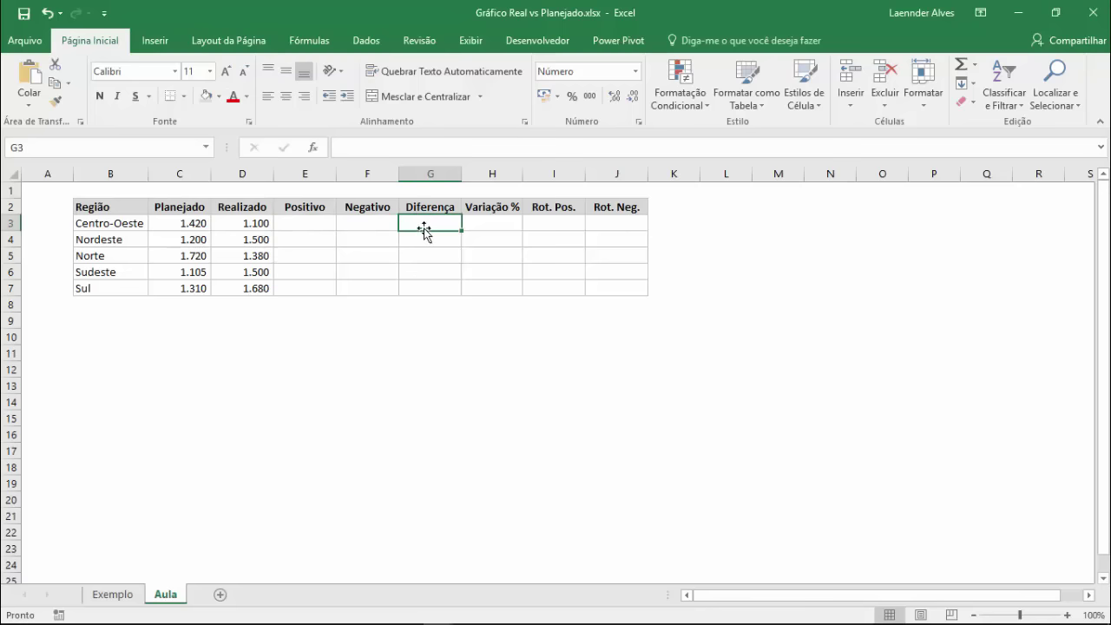
click(314, 214)
drag(314, 215, 360, 285)
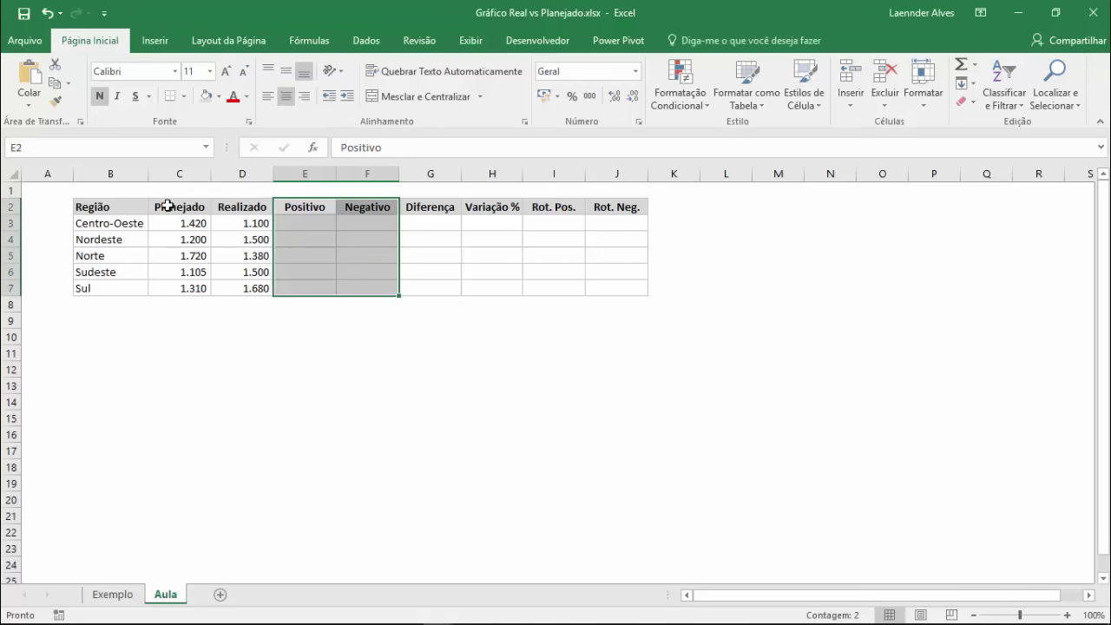
drag(168, 205, 350, 290)
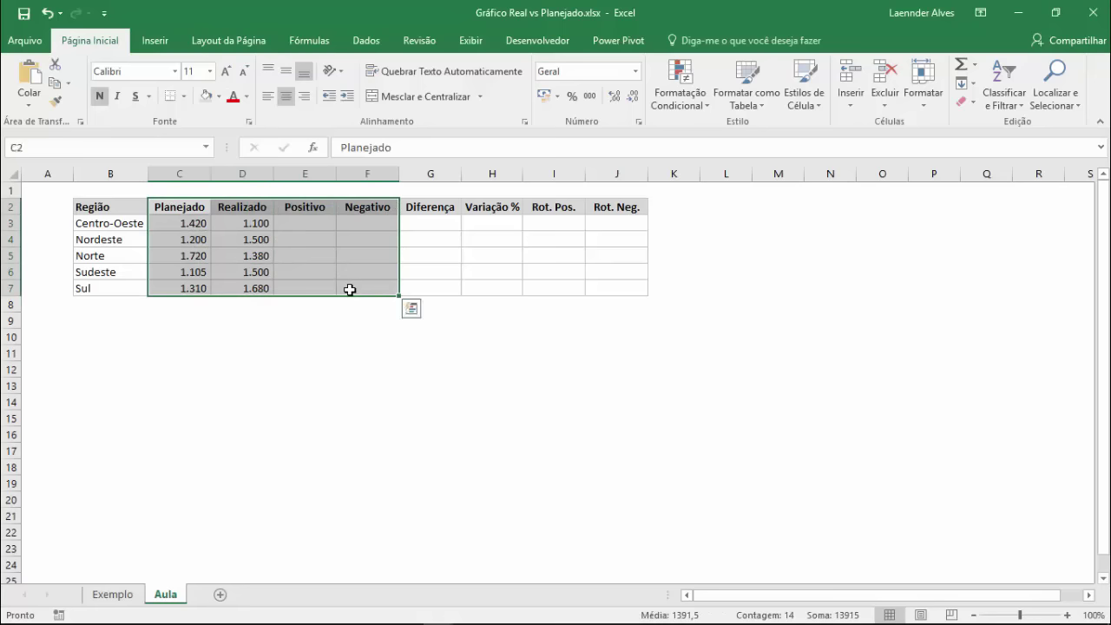
- Calculate Diferença in G3 with the formula =D3-C3 and fill it down through G7
click(420, 226)
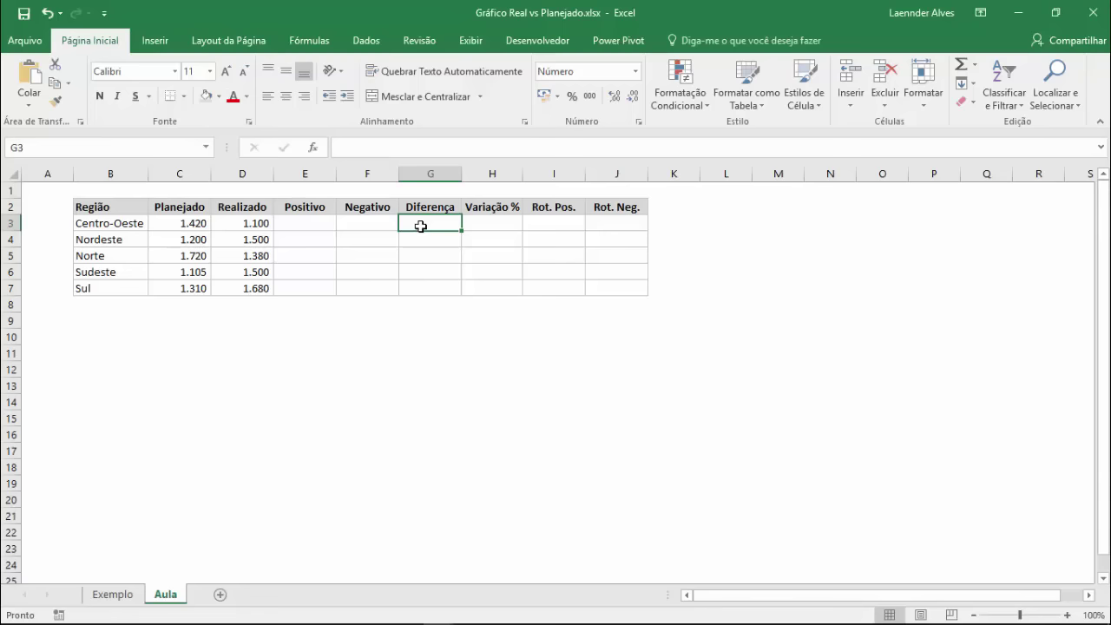
text(=)
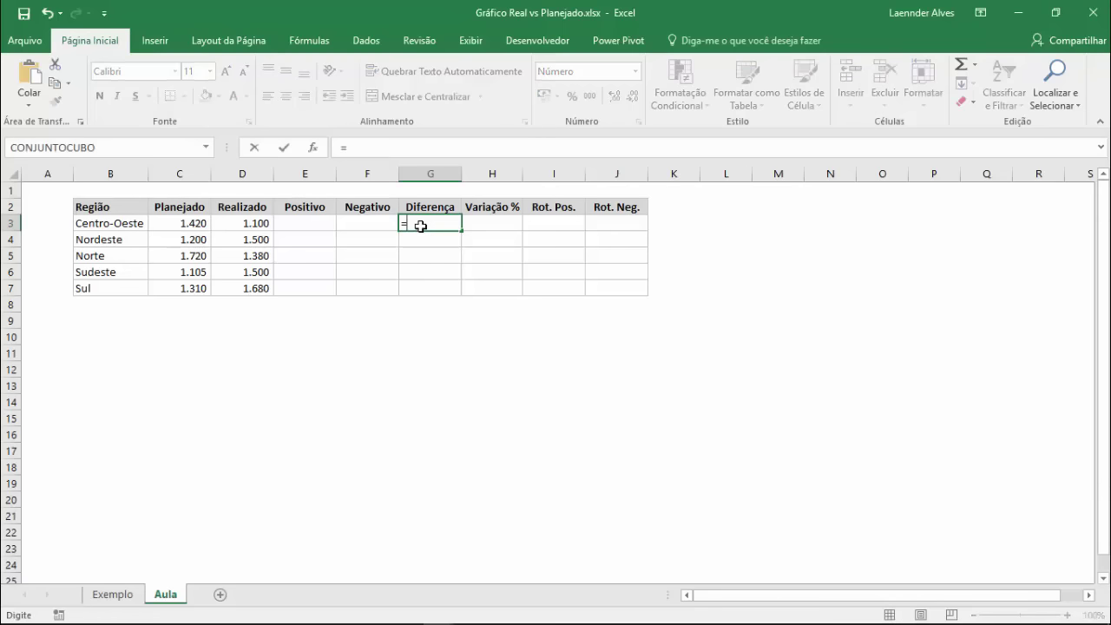
key(Left)
key(Left)
key(Left)
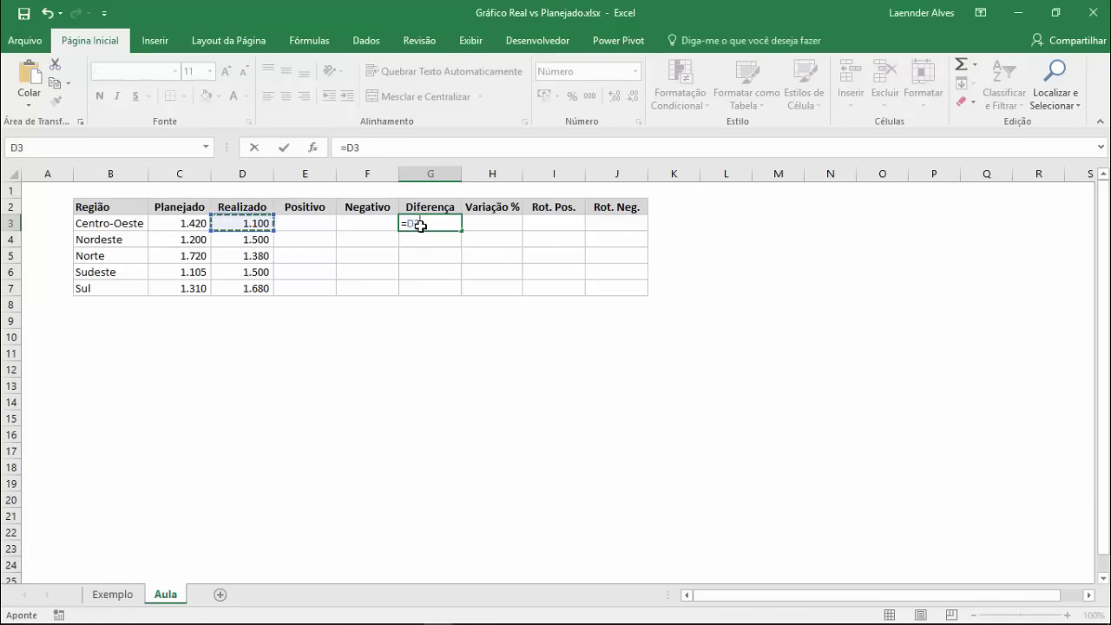
text(-)
key(Left)
key(Left)
key(Left)
key(Left)
key(Return)
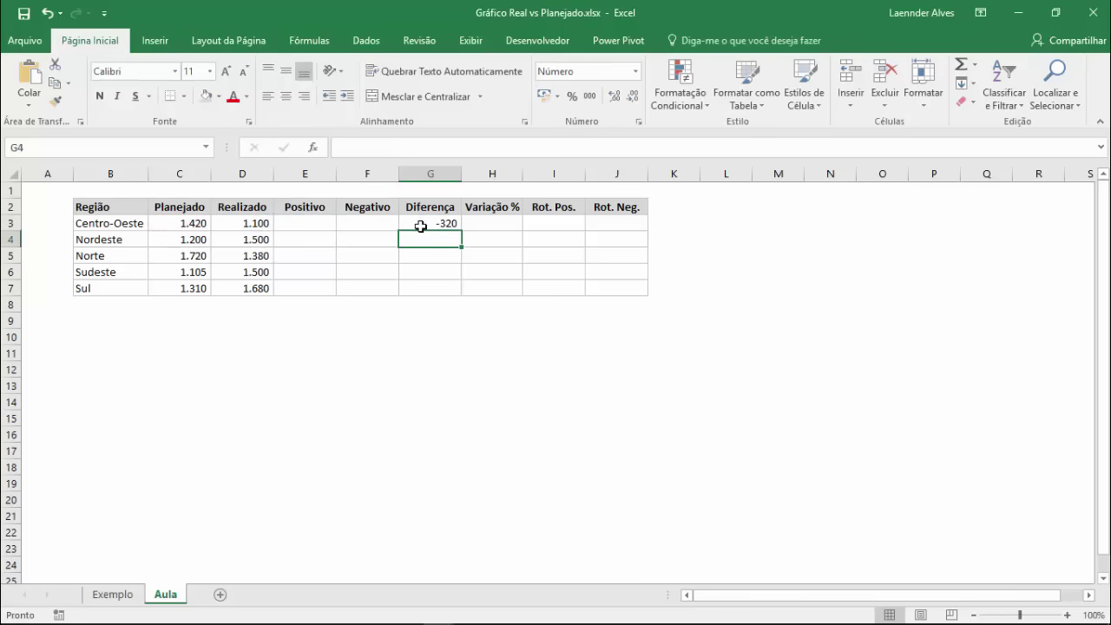
click(441, 223)
drag(461, 231, 464, 295)
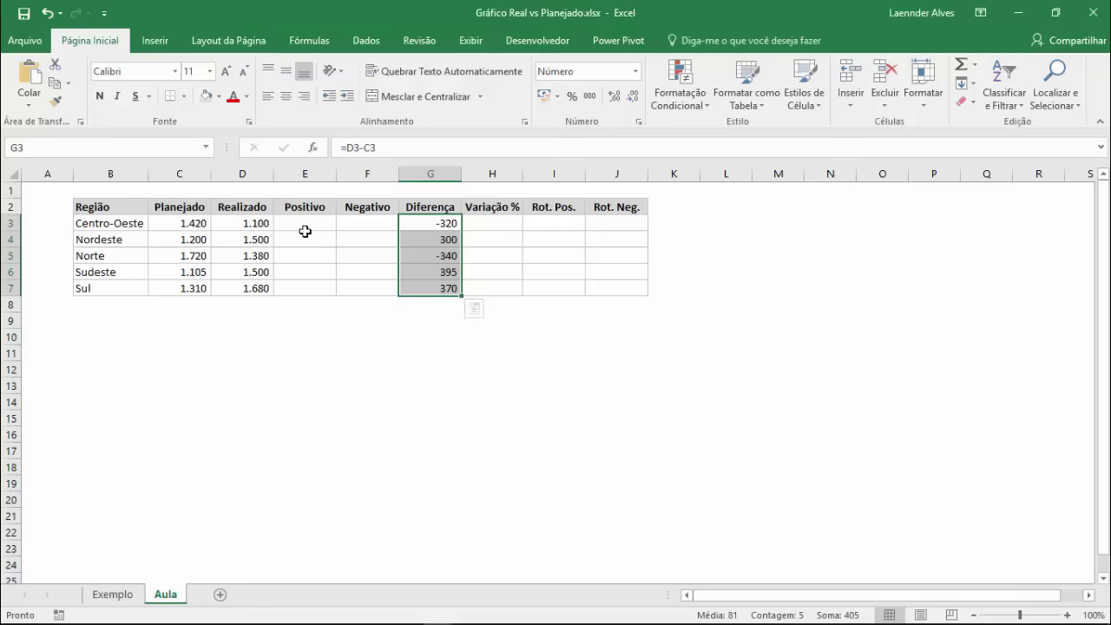
- Enter =SE(G3>0;MÁXIMO(C3:D3);0) in E3 under Positivo and fill it down through E7
click(303, 231)
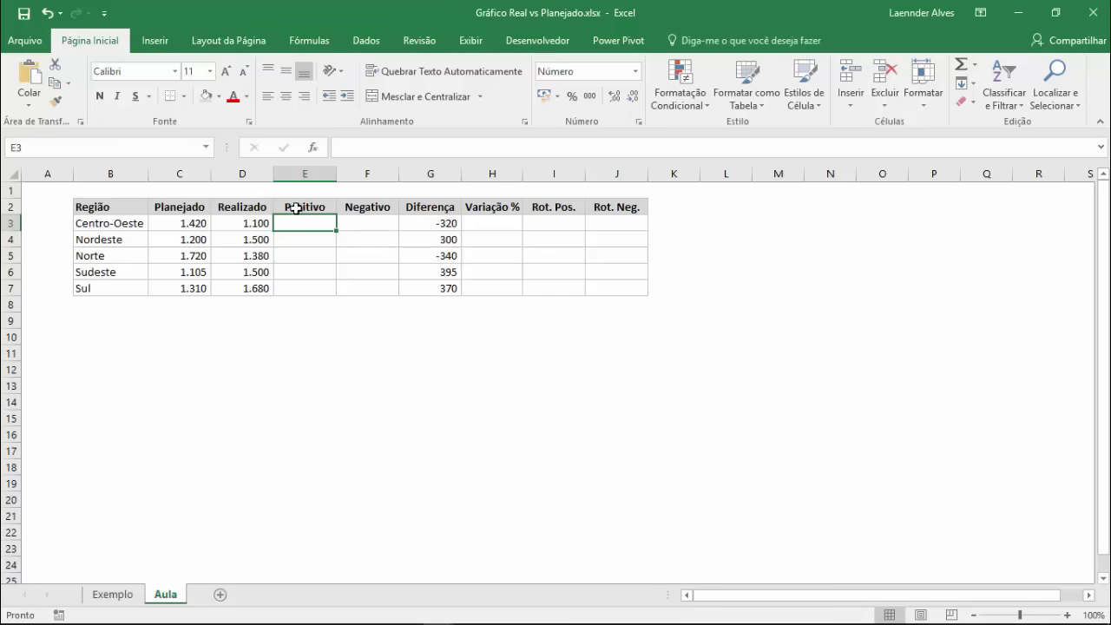
text(=SE()
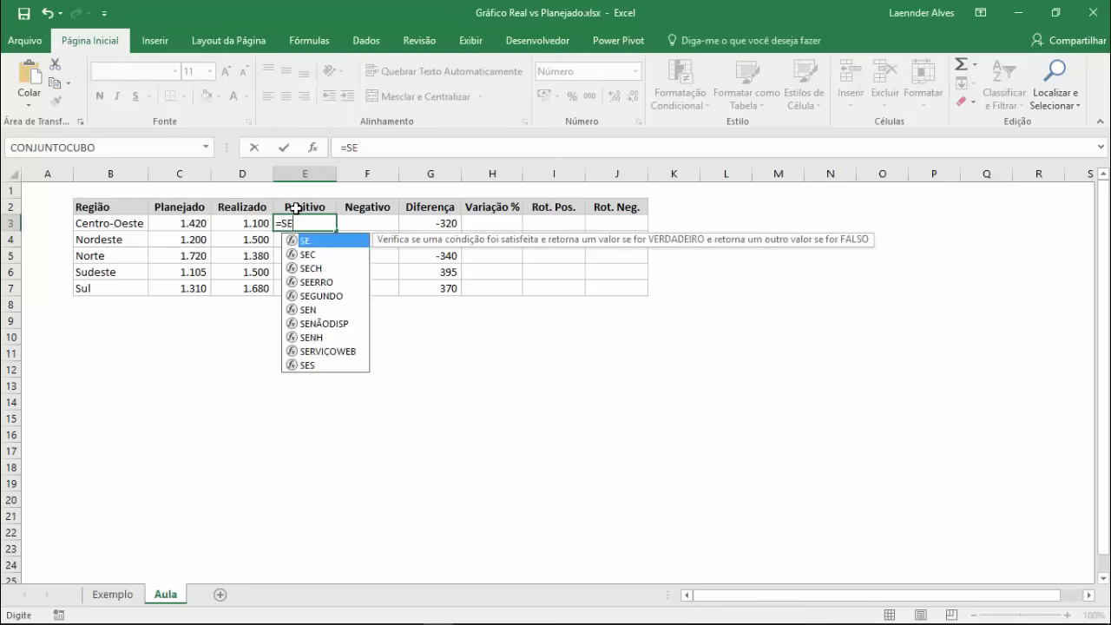
click(415, 223)
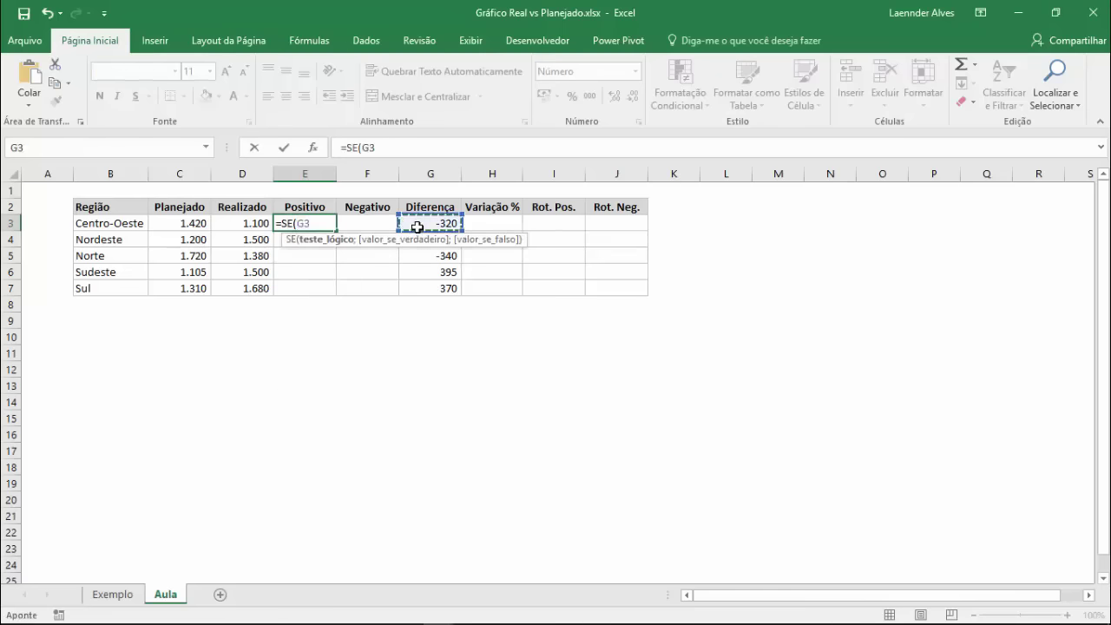
text(>0)
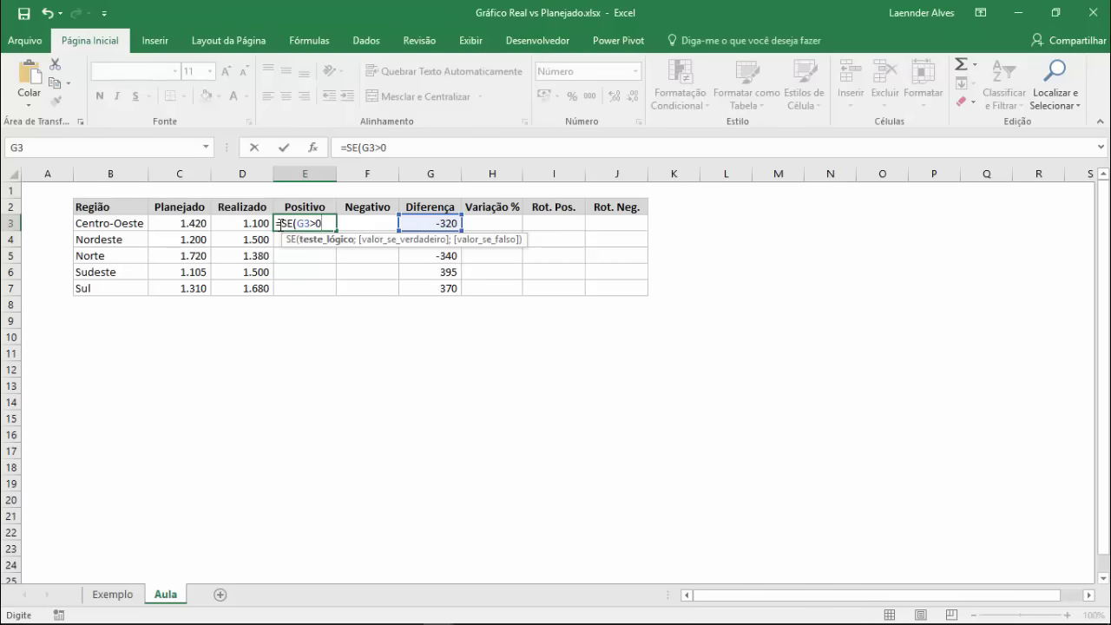
text(;)
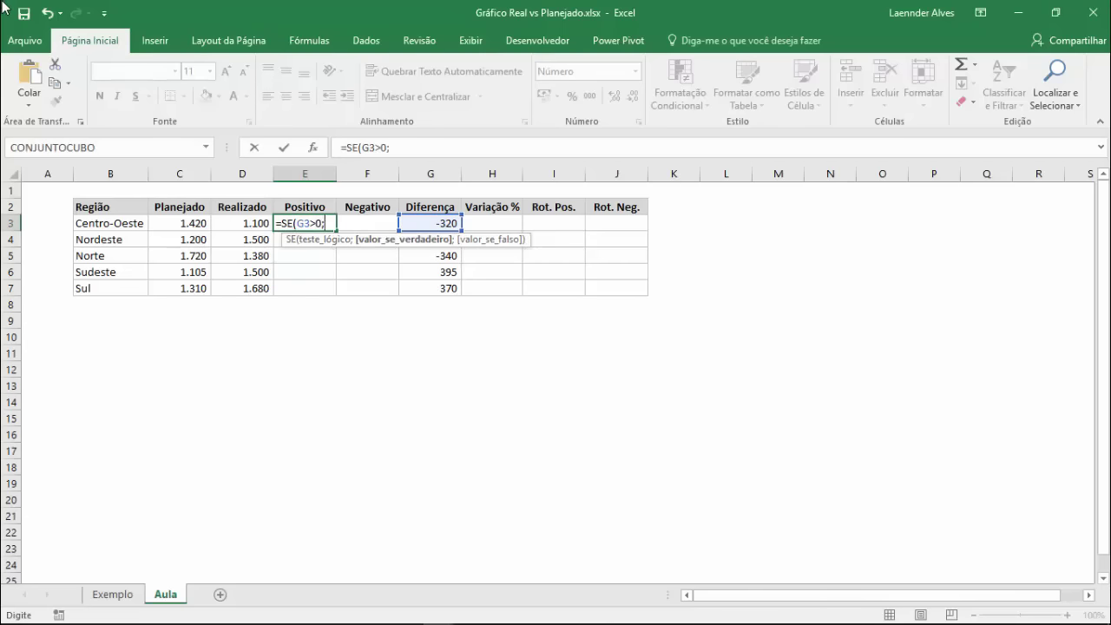
text(MÁ)
key(Tab)
key(Left)
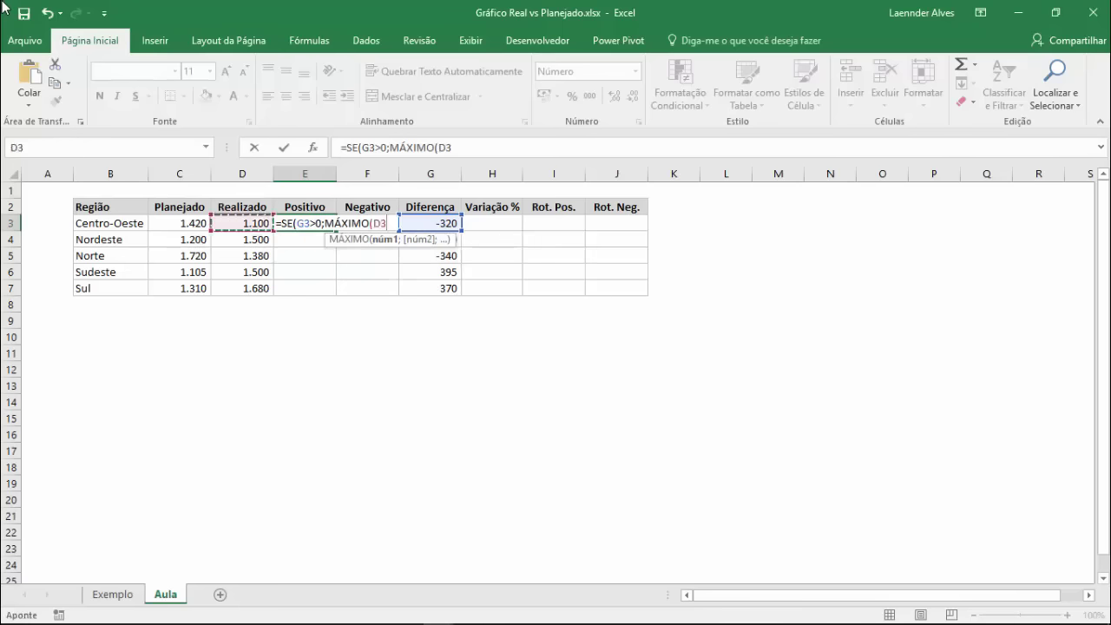
key(Left)
key(shift+Right)
text())
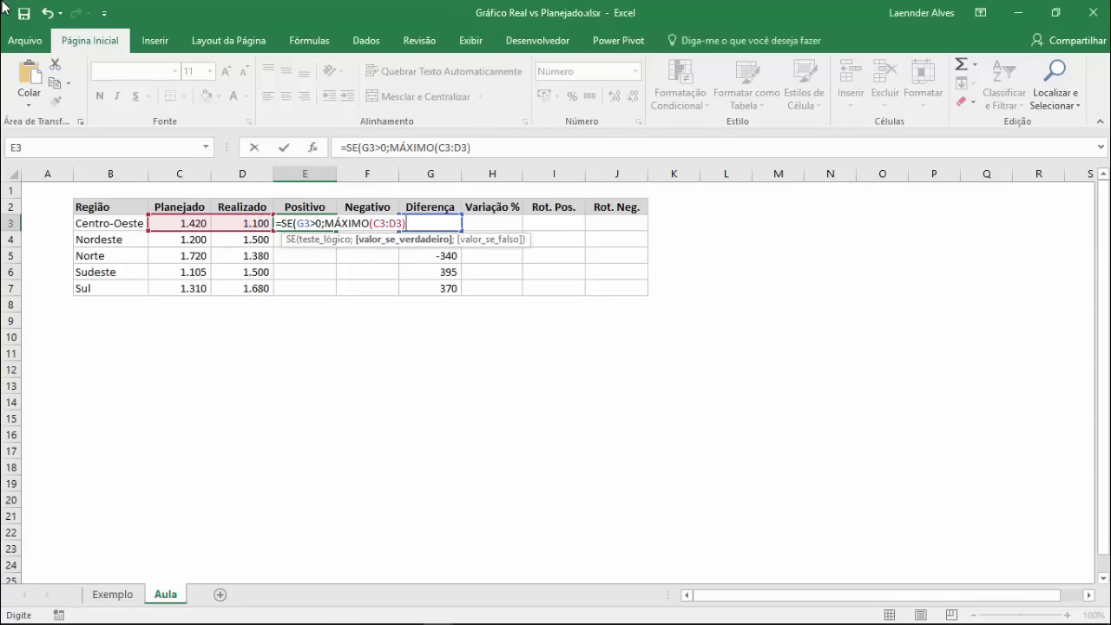
text(;)
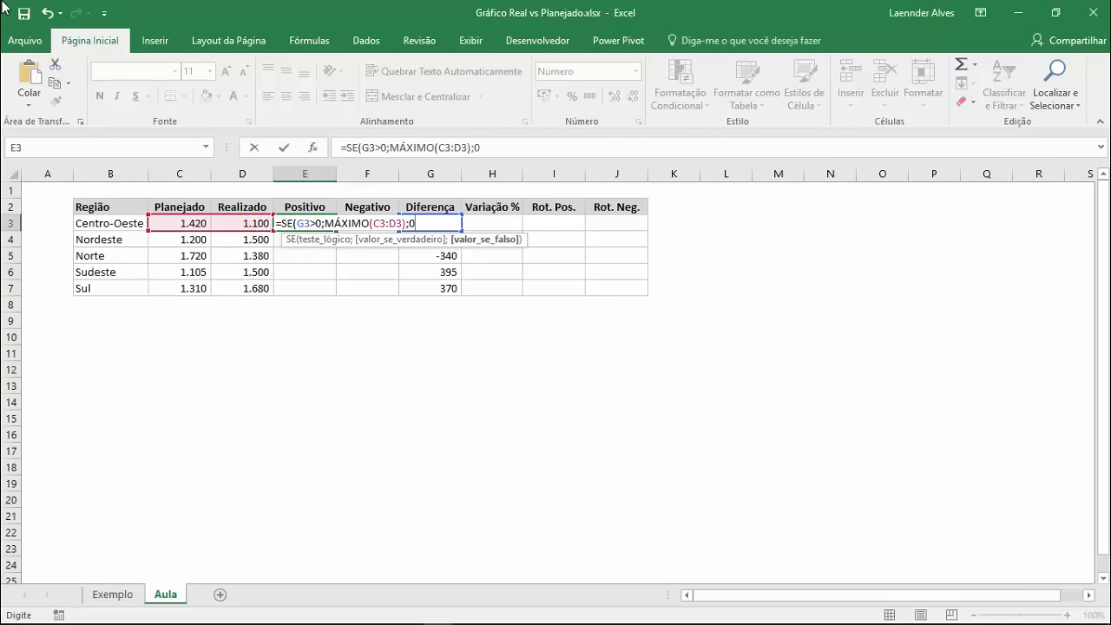
text(0))
key(Return)
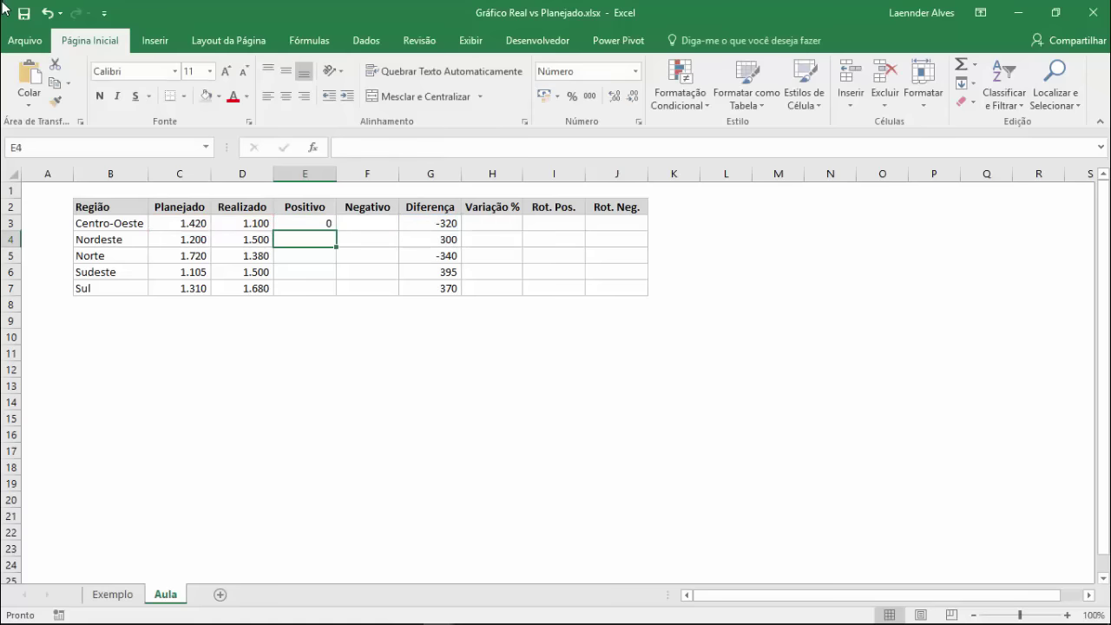
click(303, 223)
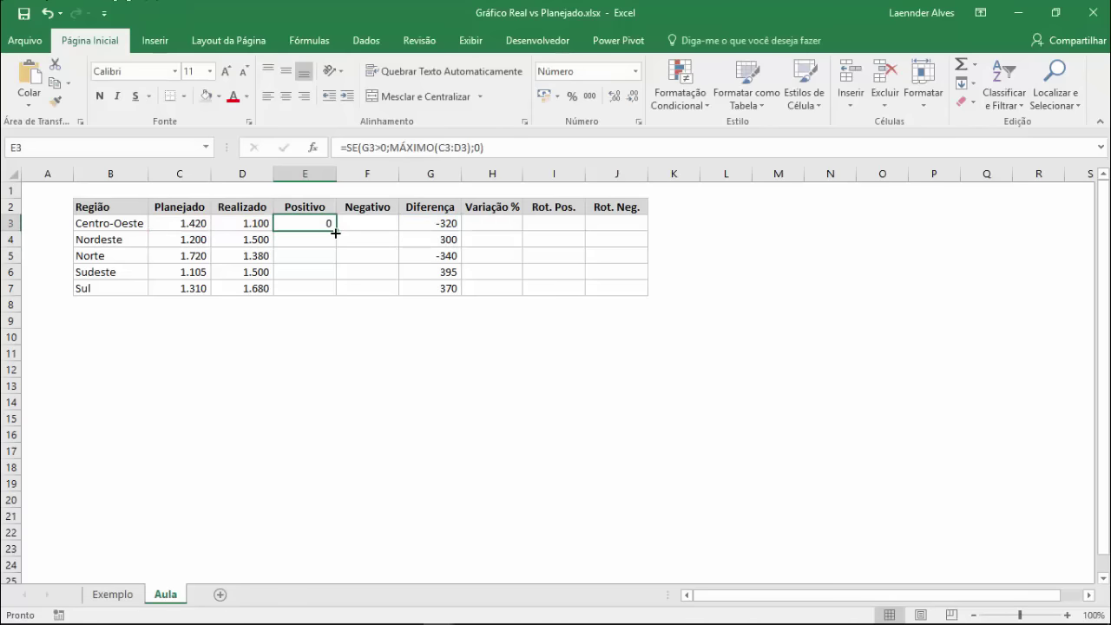
double_click(335, 230)
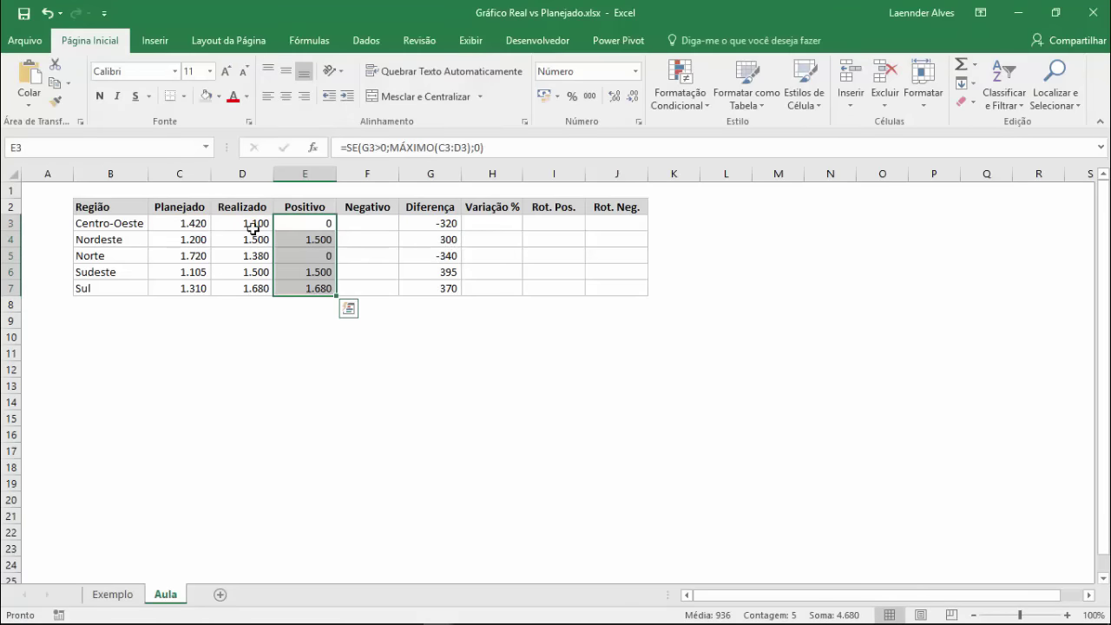
drag(248, 204, 247, 286)
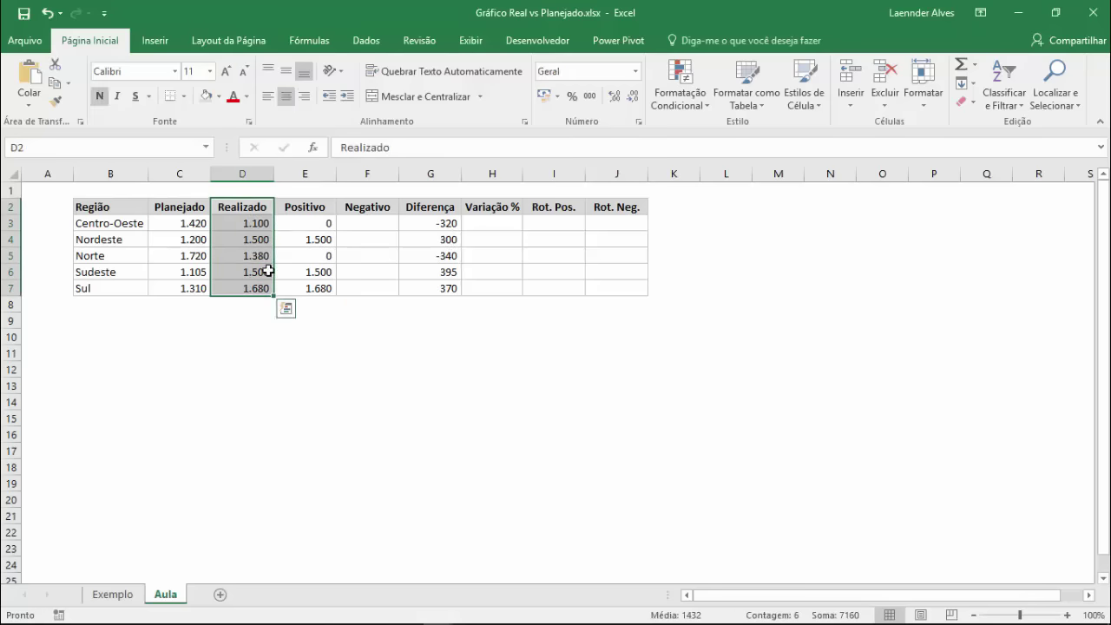
click(262, 241)
click(260, 272)
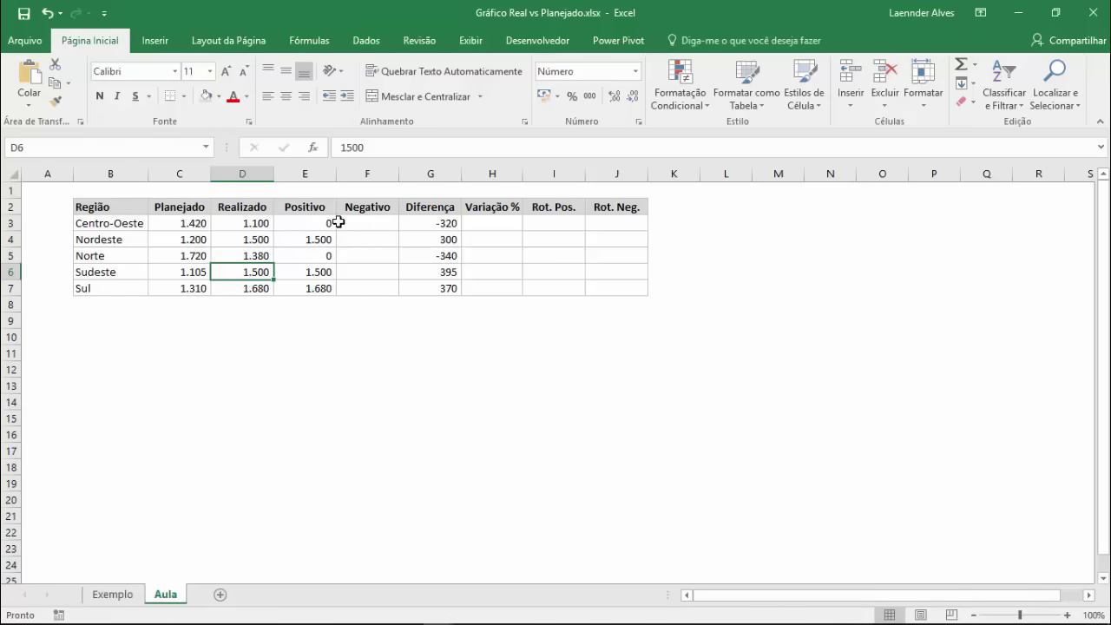
- Reuse the Positivo formula in F3 as =SE(G3<0;MÁXIMO(C3:D3);0) under Negativo and fill it down through F7
click(308, 221)
key(F2)
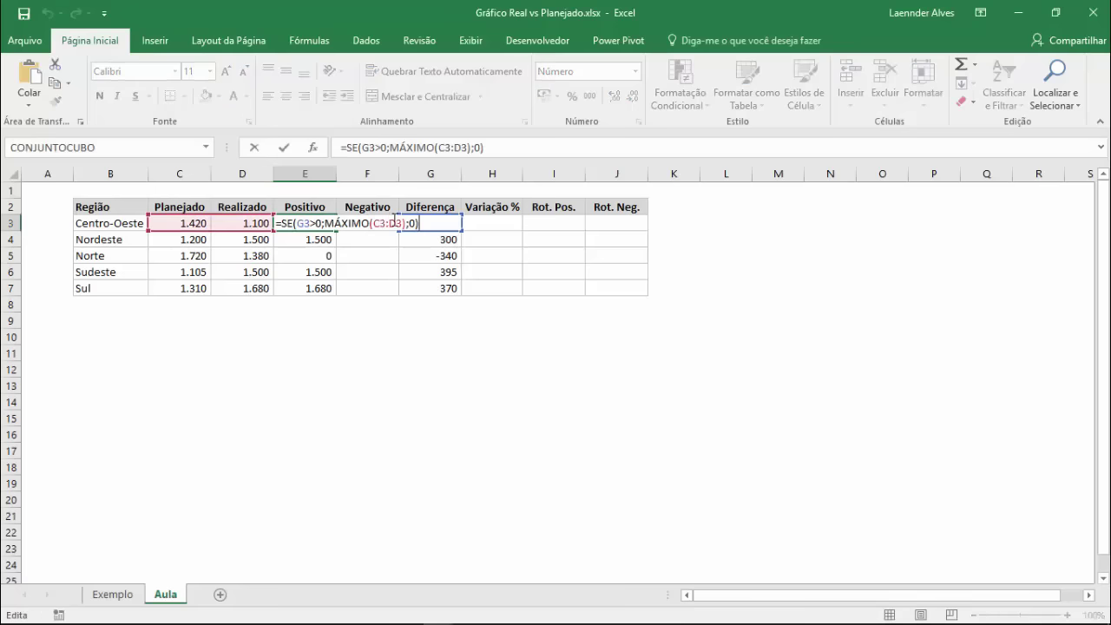
key(ctrl+c)
key(Escape)
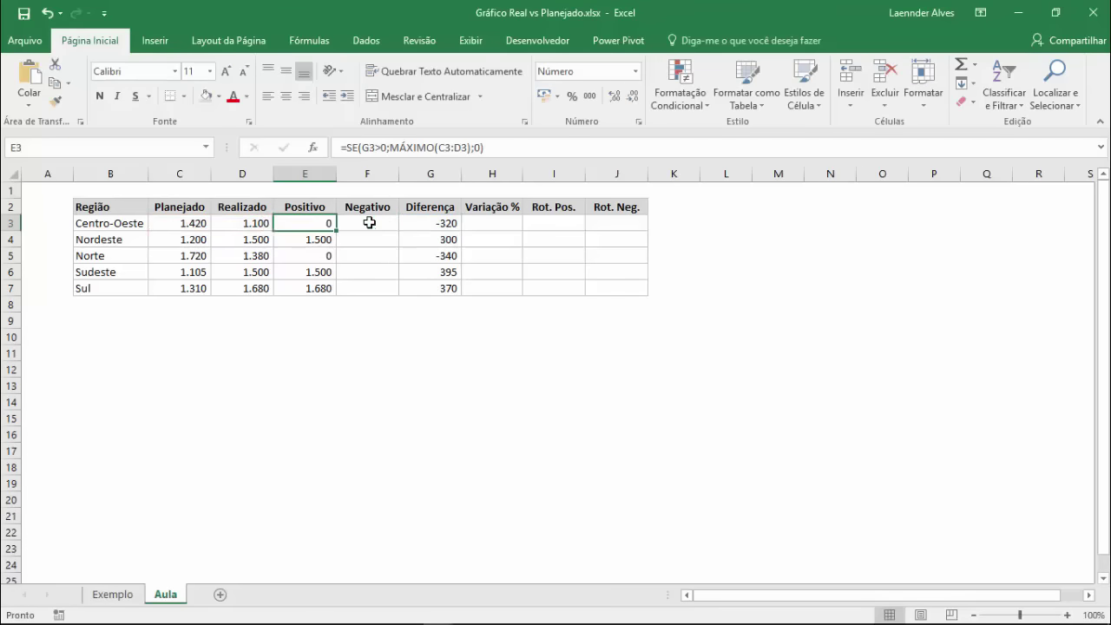
click(368, 223)
key(ctrl+v)
click(380, 224)
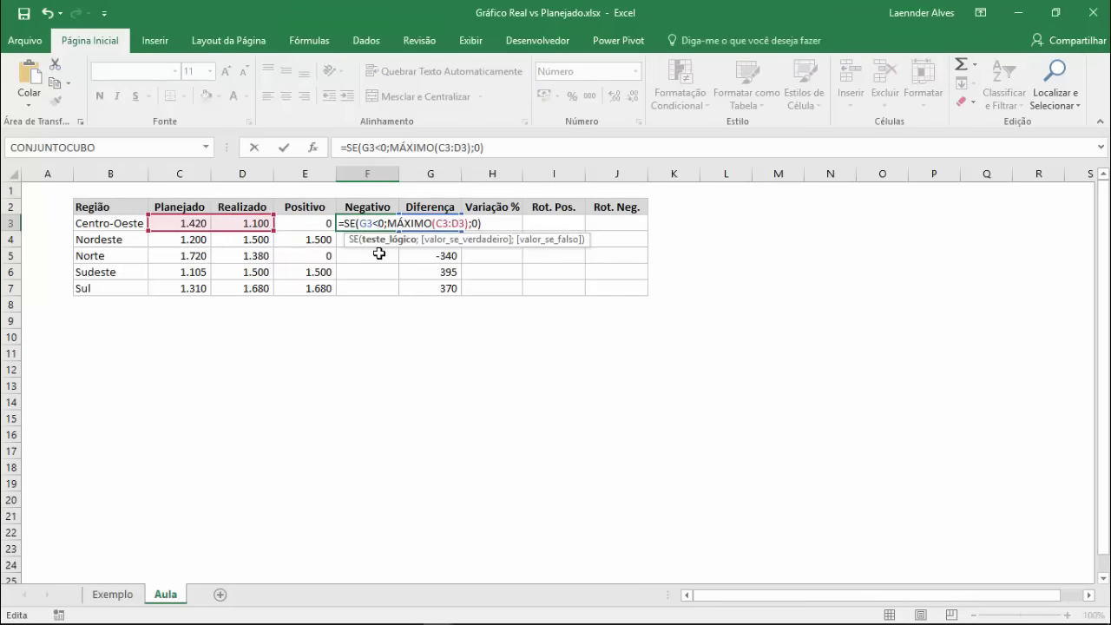
key(Return)
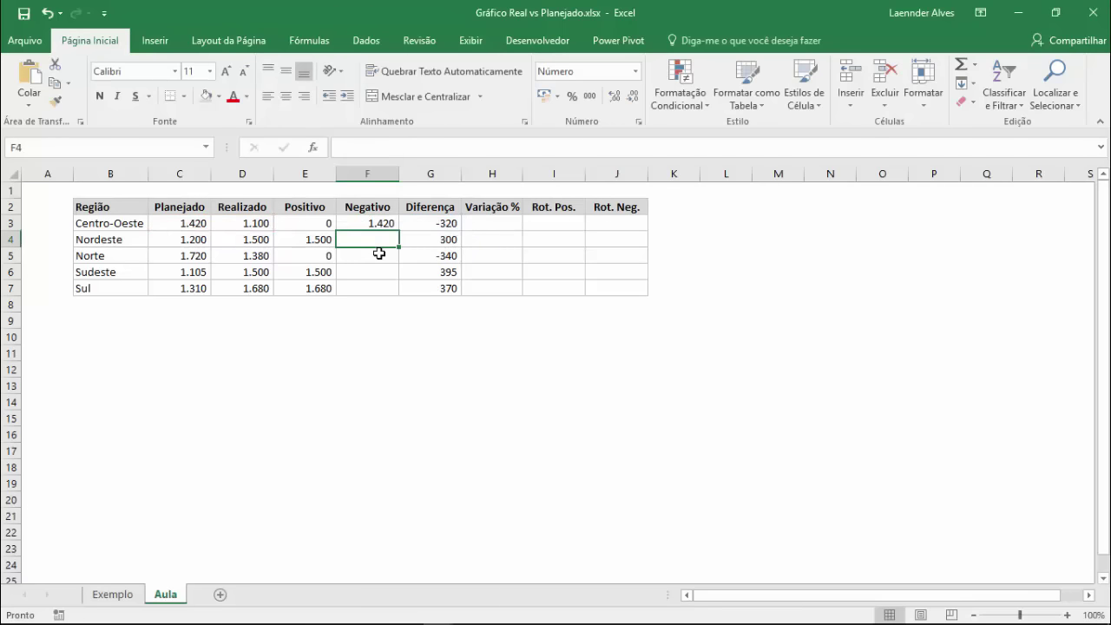
click(390, 221)
drag(399, 231, 388, 287)
- Check the Negativo and Positivo results against the Planejado values and the difference bars in the Exemplo sheet's chart
click(379, 220)
key(Left)
key(Left)
key(Left)
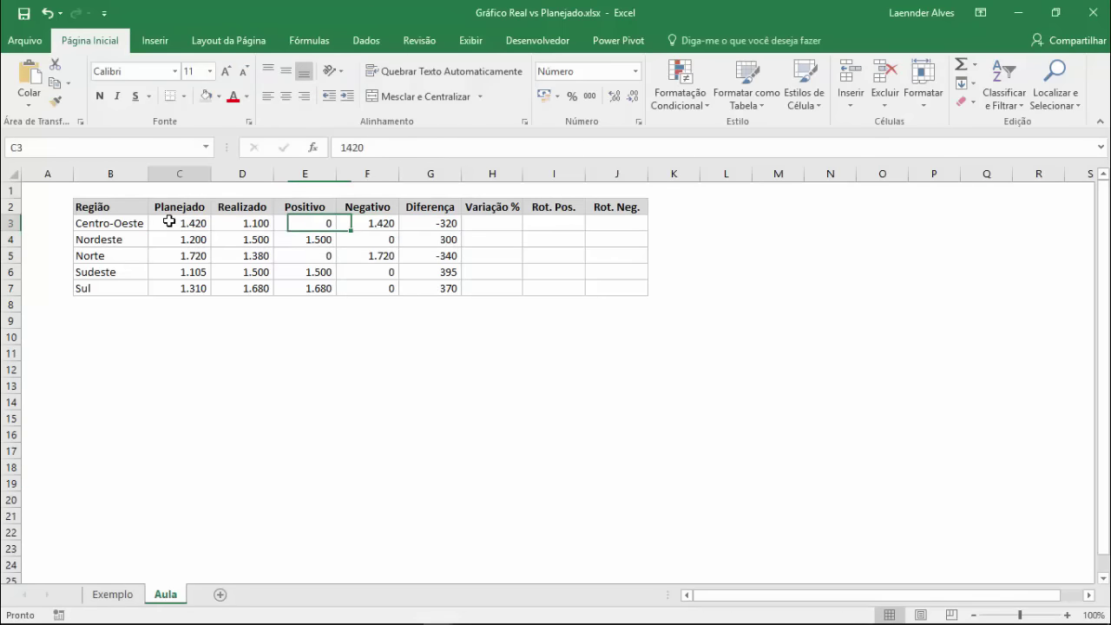
ctrl+click(179, 255)
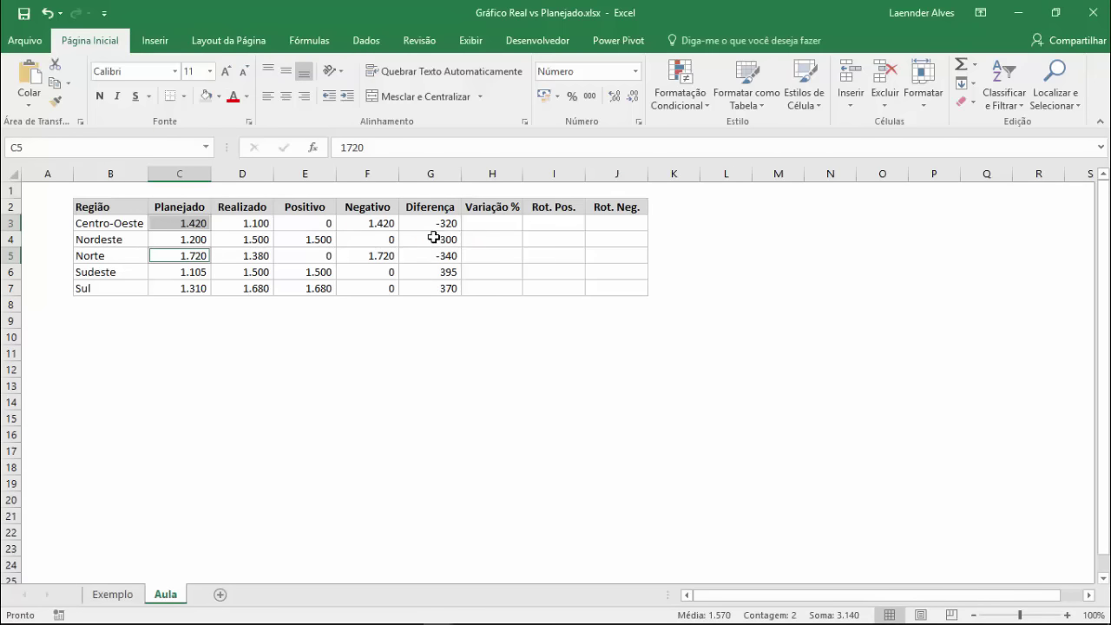
drag(314, 223, 362, 286)
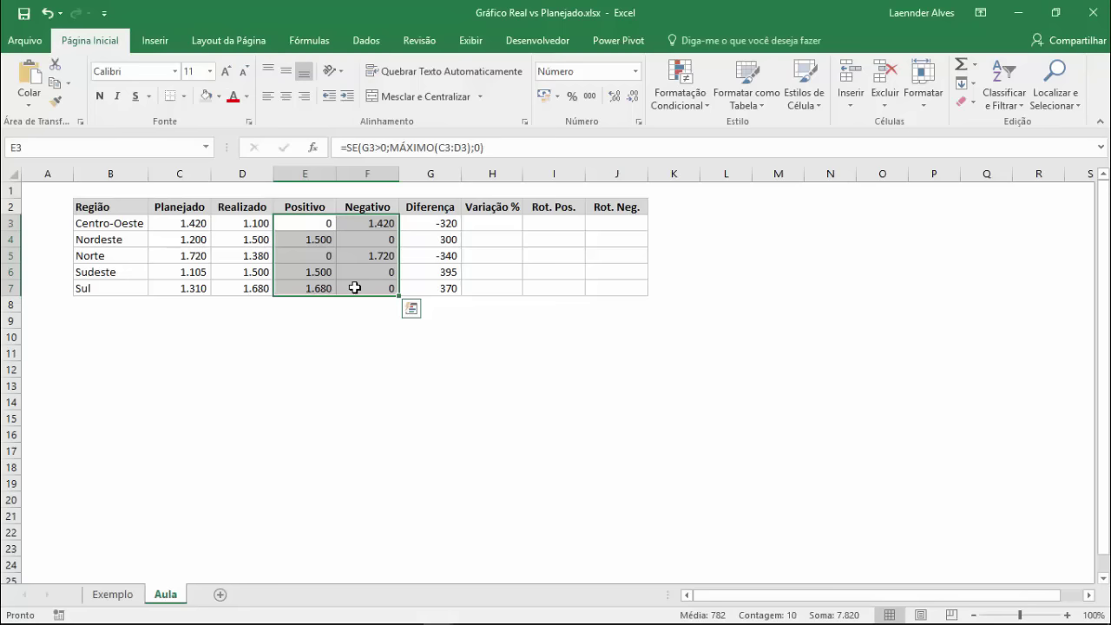
click(487, 223)
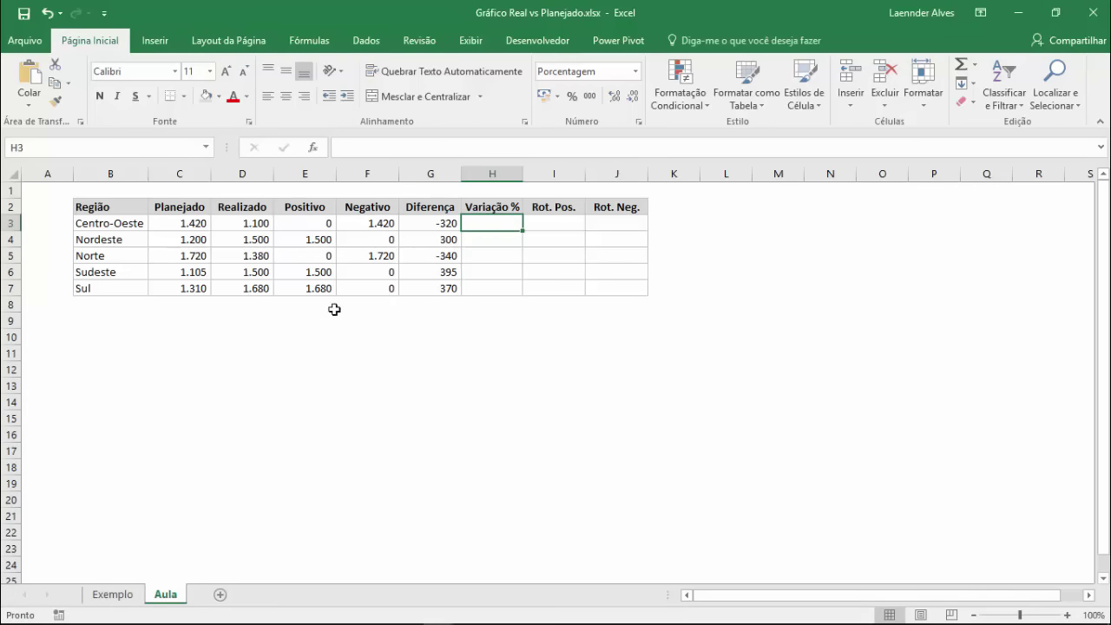
click(113, 594)
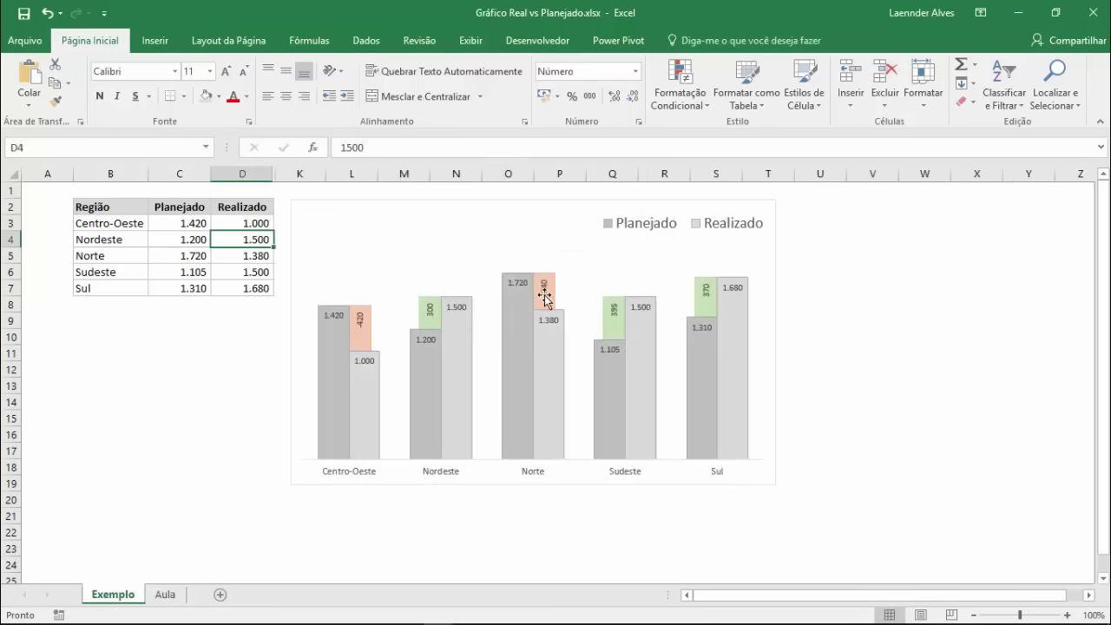
click(165, 595)
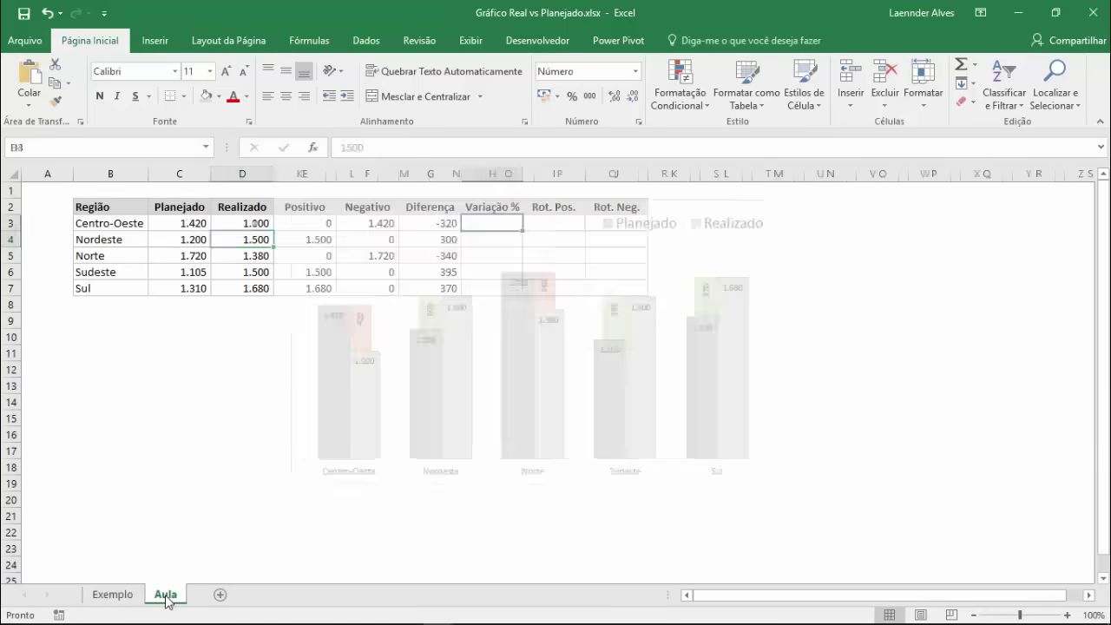
- Calculate Variação % in H3 with the formula =G3/C3
text(=)
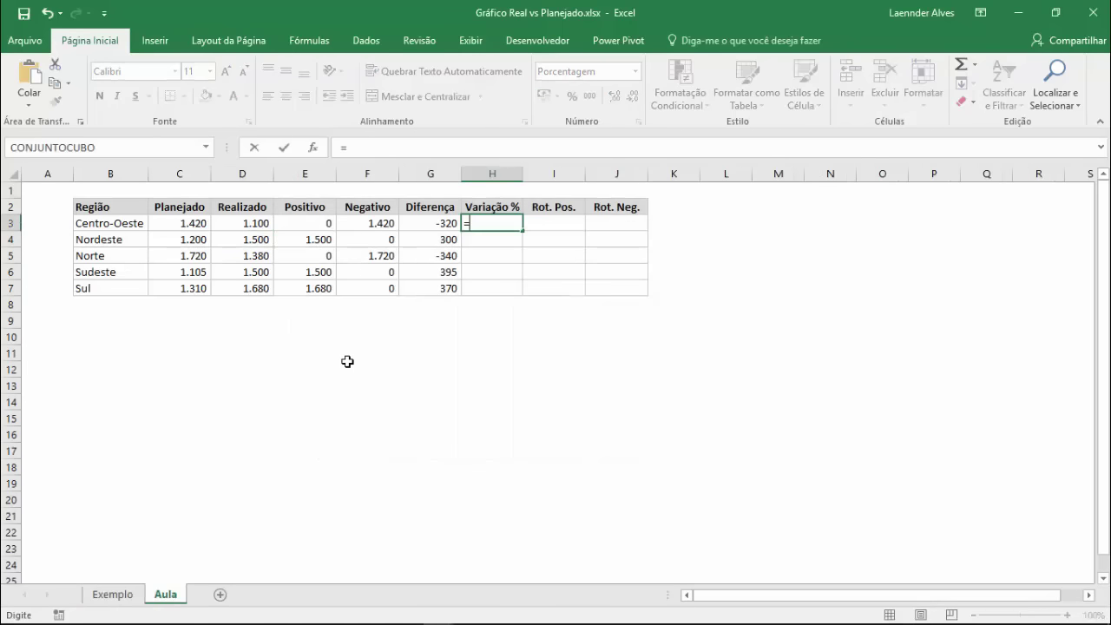
key(Left)
text(/)
key(Left)
key(Left)
key(Left)
key(Left)
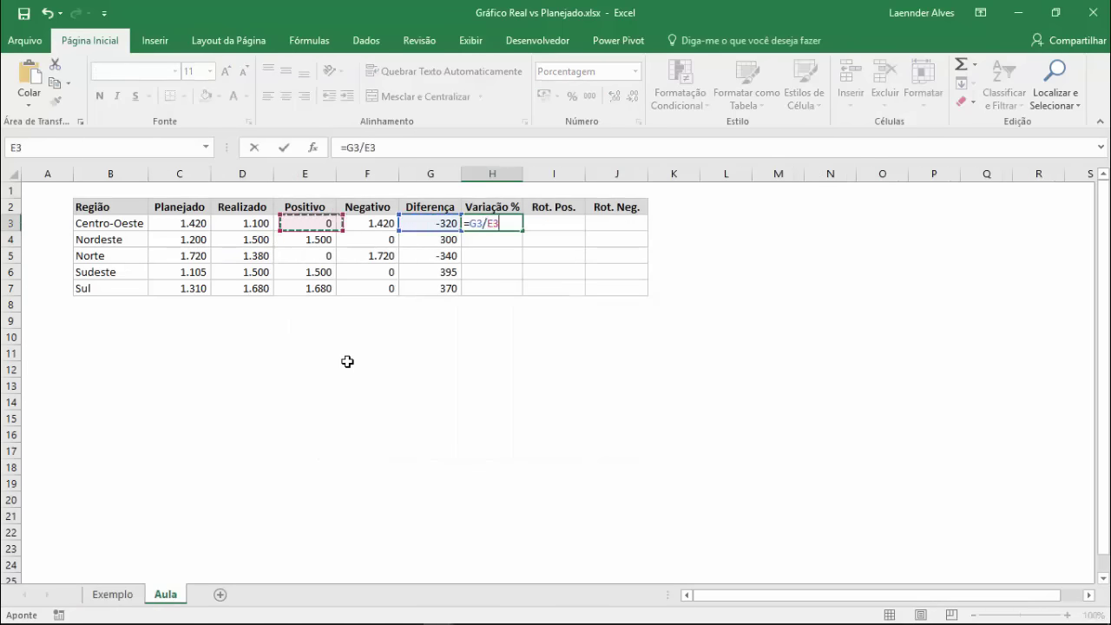
key(Left)
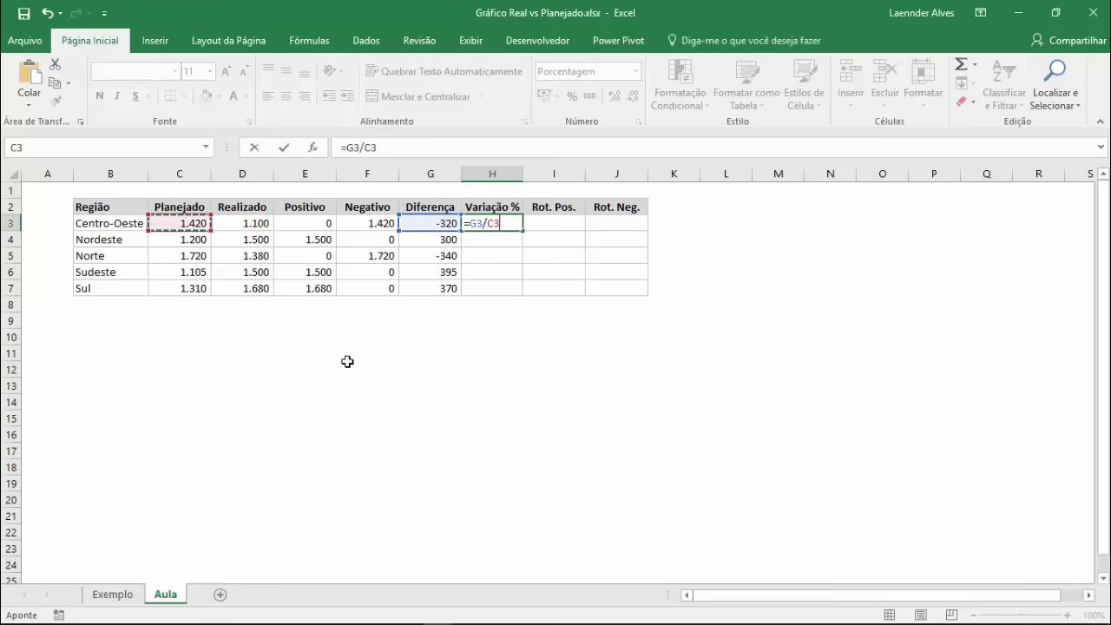
key(Return)
- Format H3 as a percentage with two decimal places and fill it down through H7
click(496, 223)
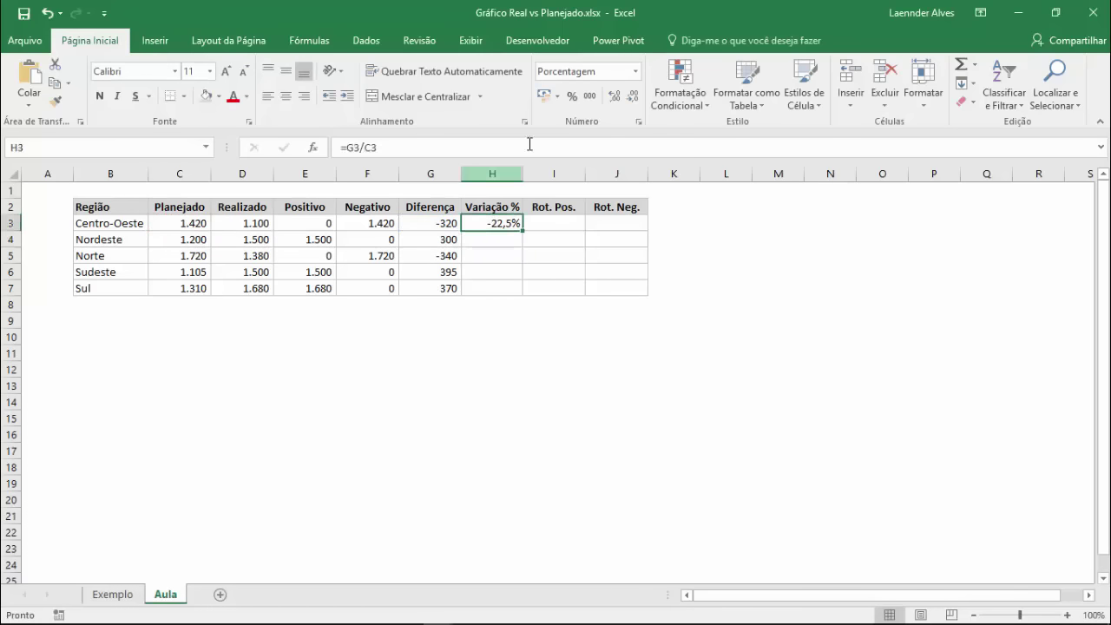
click(573, 101)
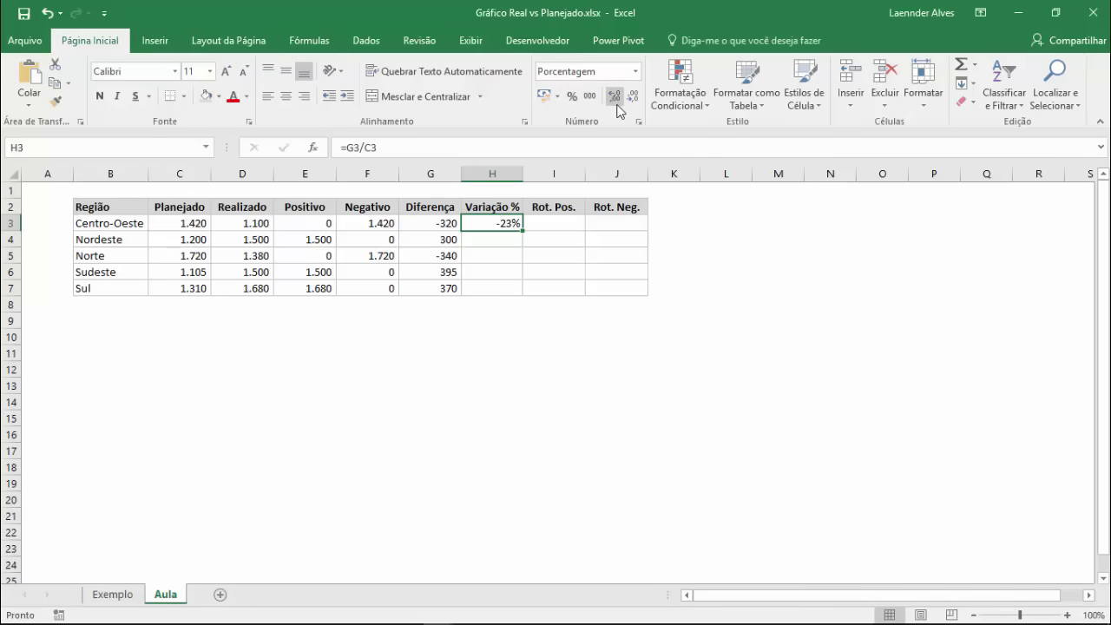
drag(523, 231, 521, 295)
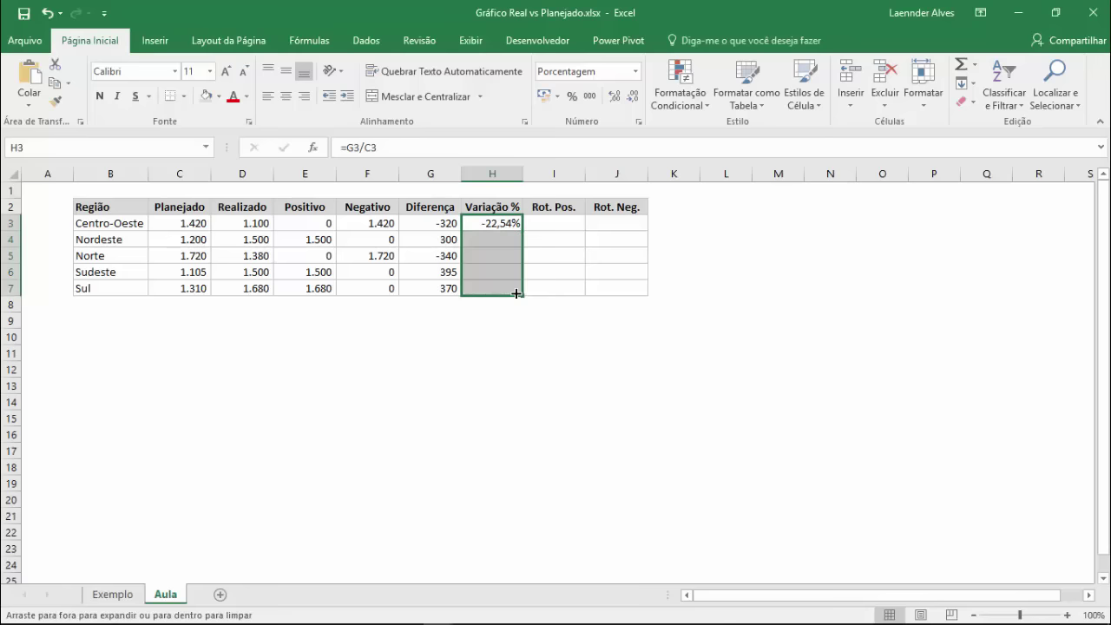
click(554, 222)
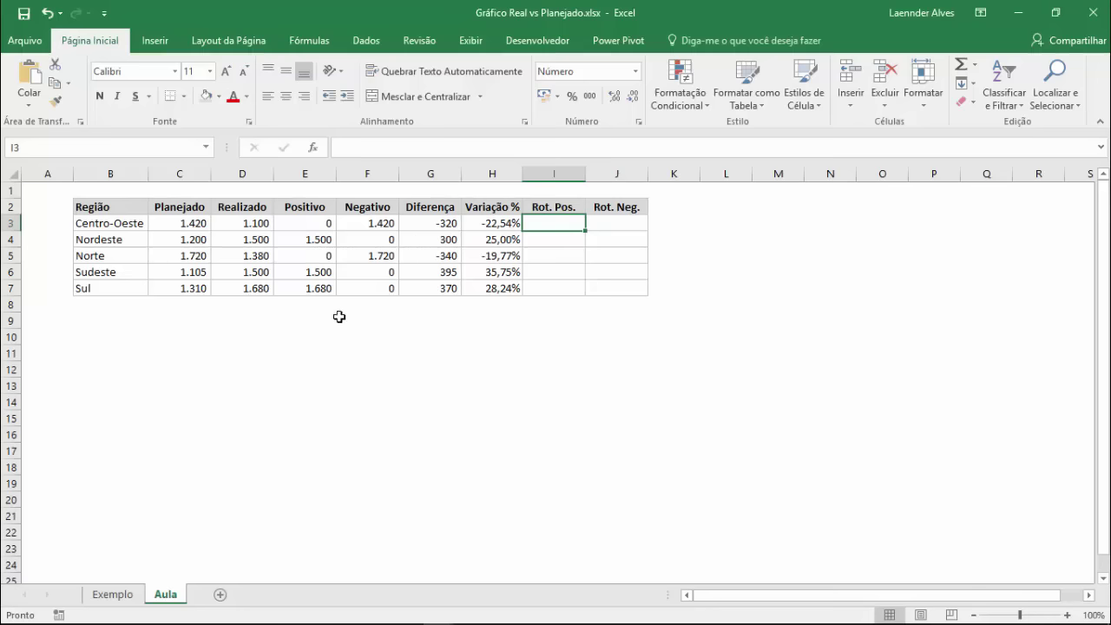
- Insert a 2D clustered column chart from B2:F7, then move it below the table and widen it
drag(103, 209, 356, 284)
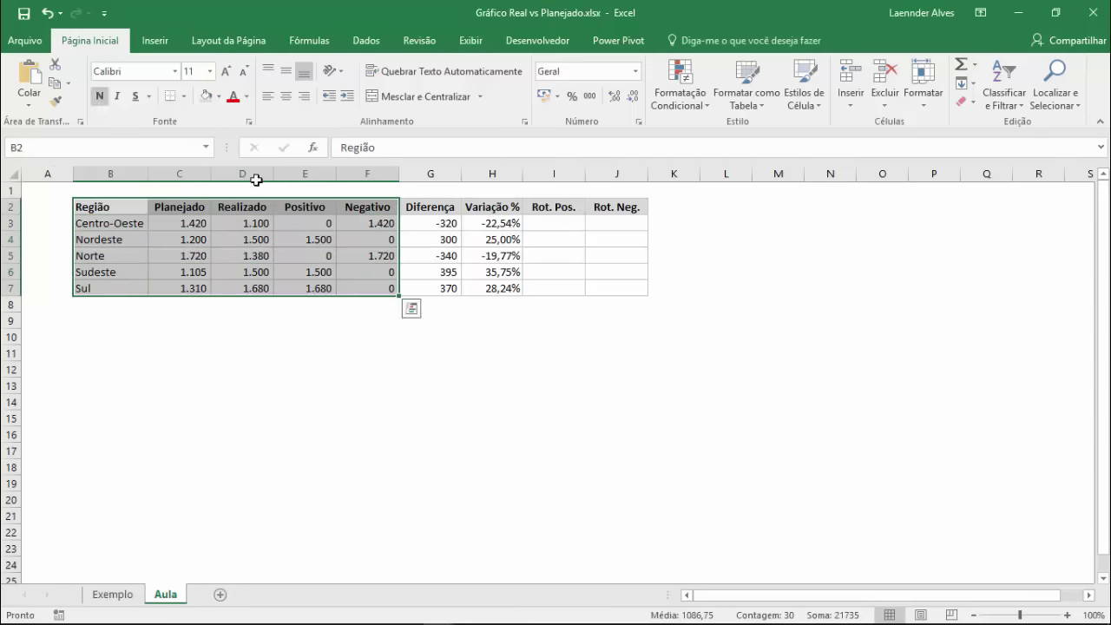
click(164, 44)
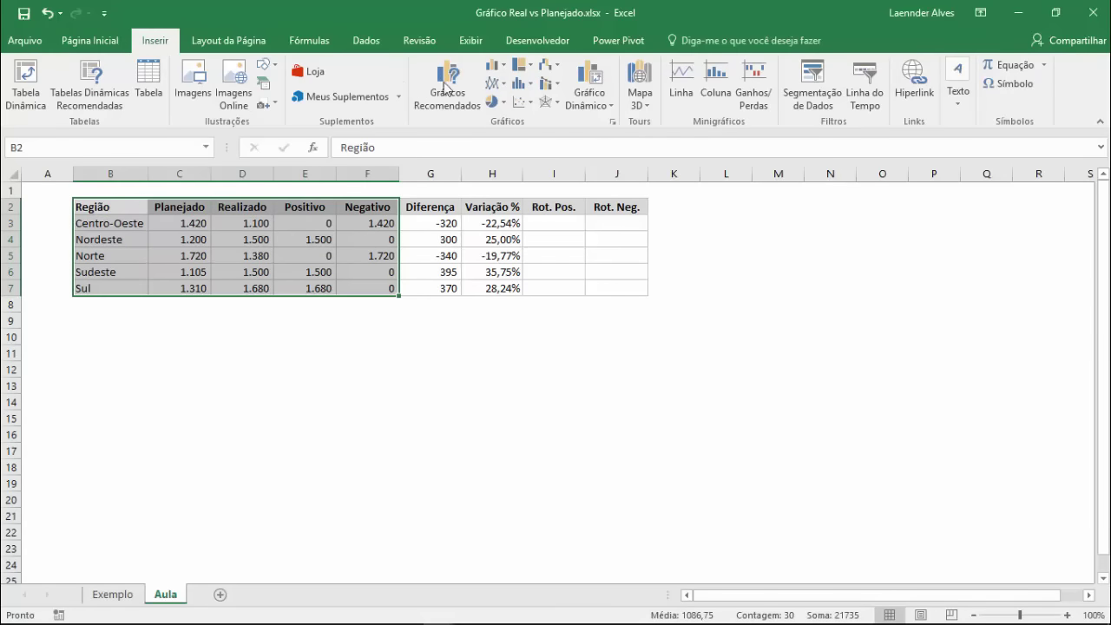
click(500, 69)
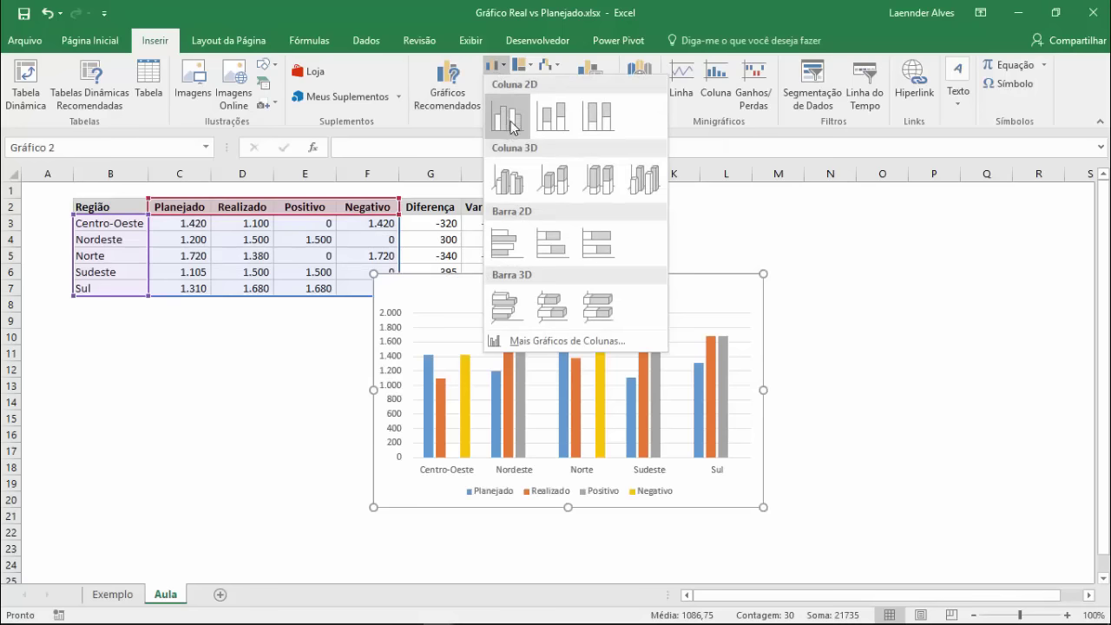
click(509, 119)
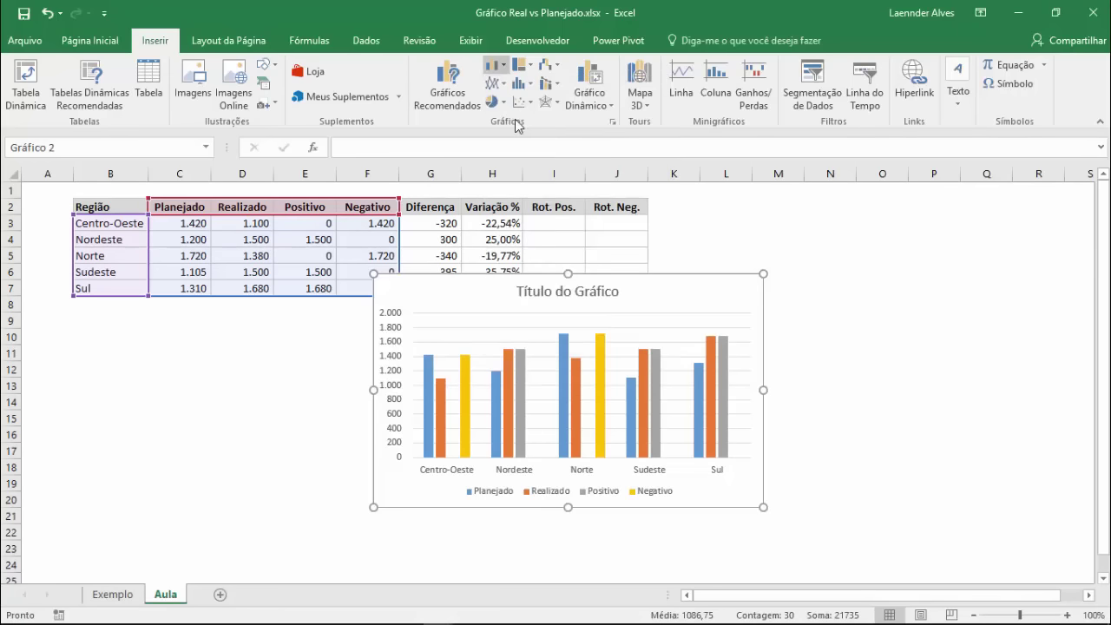
drag(672, 276, 656, 316)
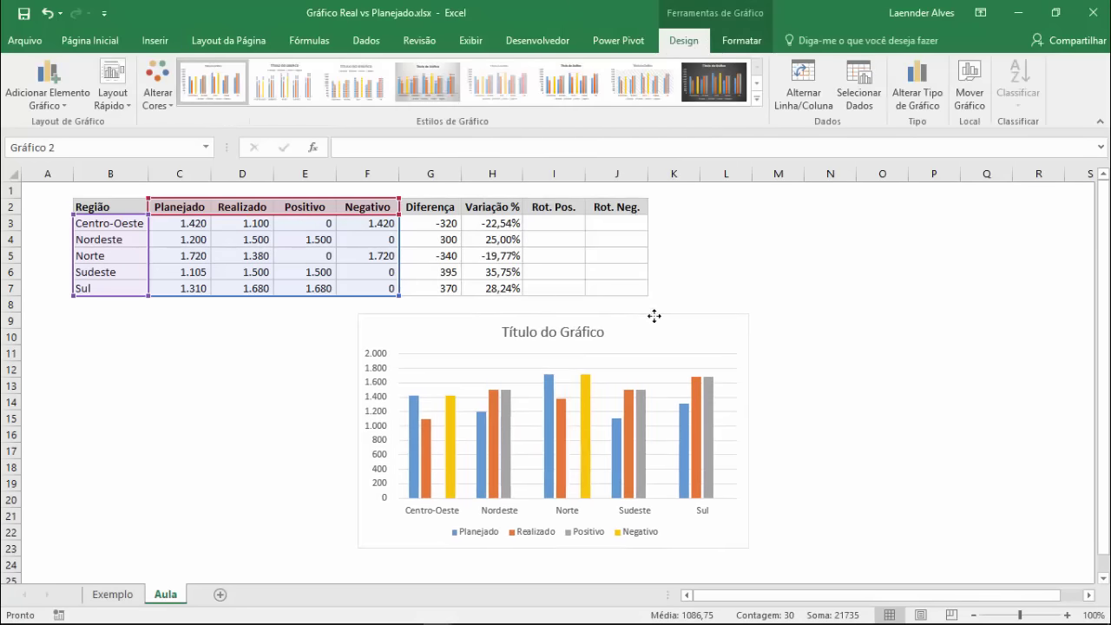
drag(354, 549, 171, 568)
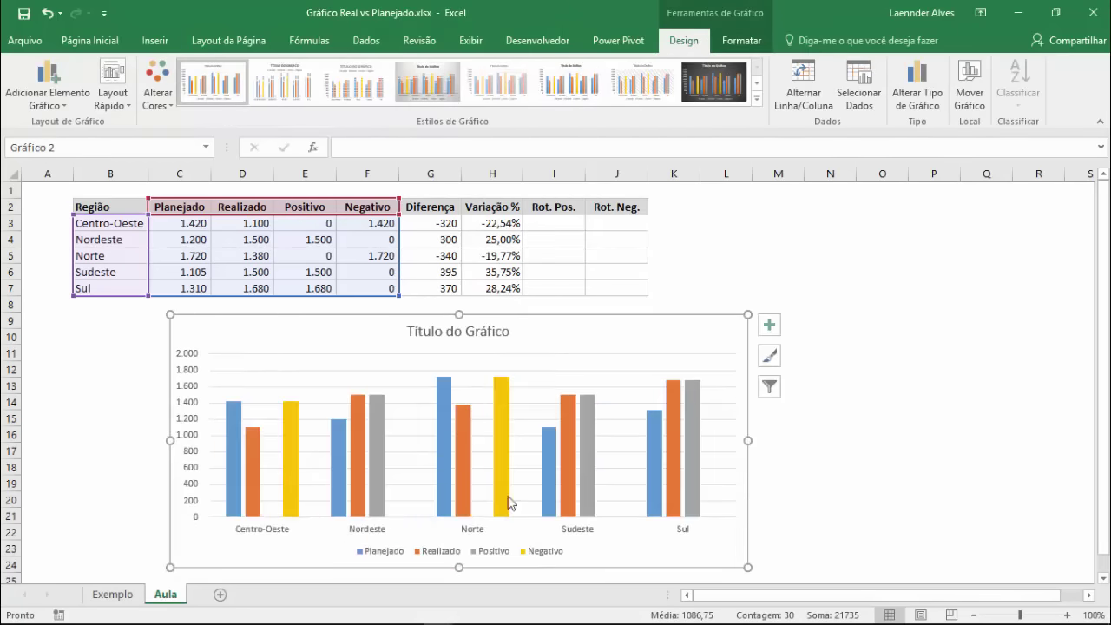
- Delete the title, vertical axis and gridlines from the new column chart
click(493, 333)
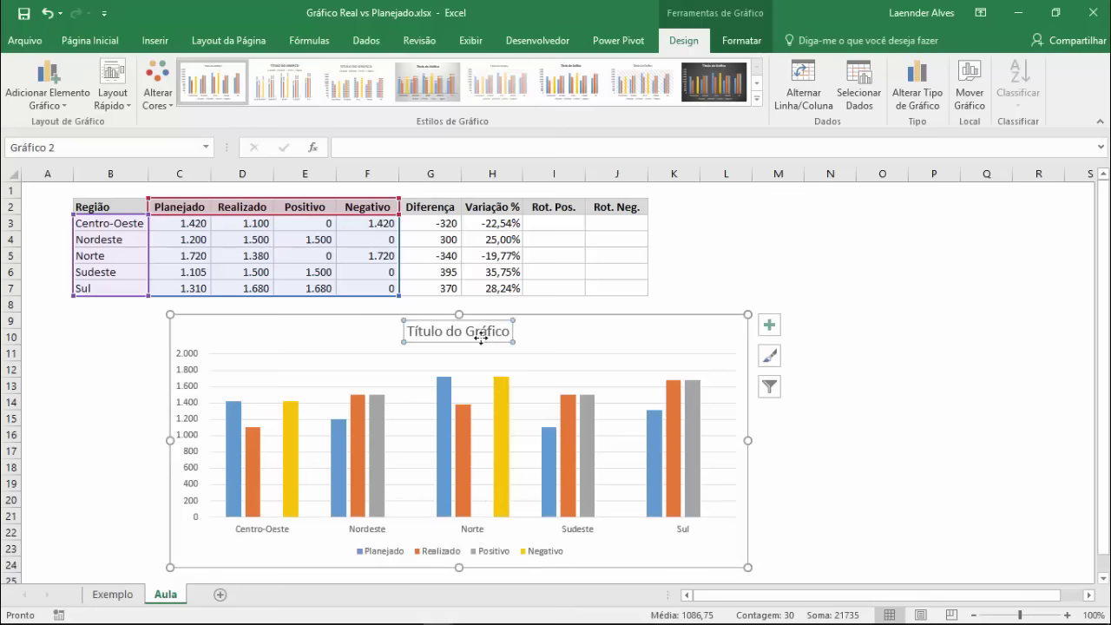
key(Delete)
click(199, 348)
key(Delete)
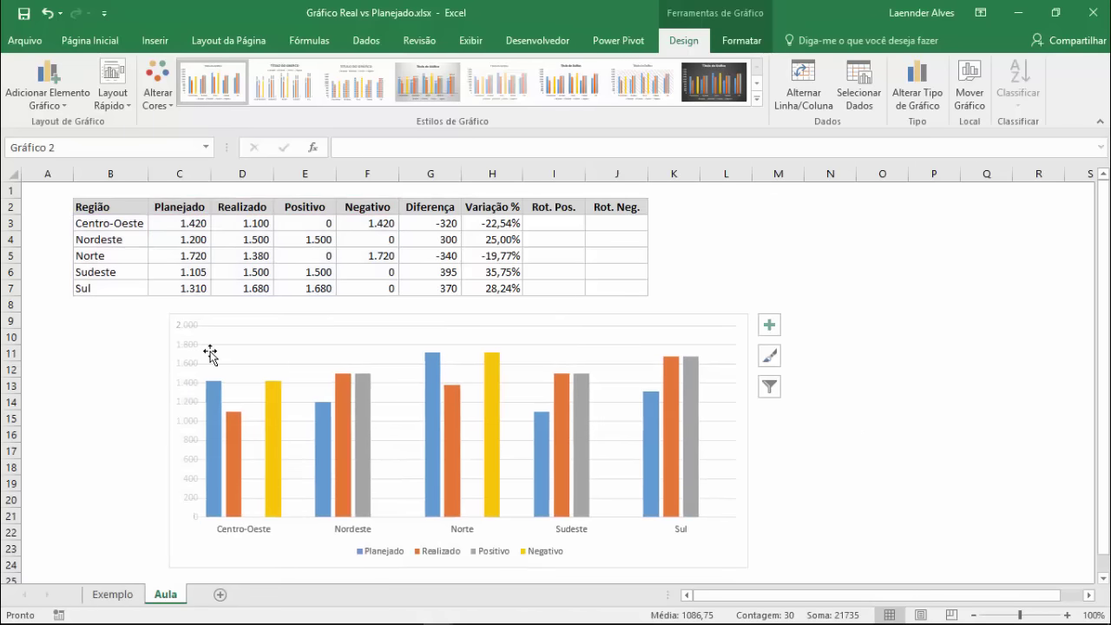
click(218, 346)
key(Delete)
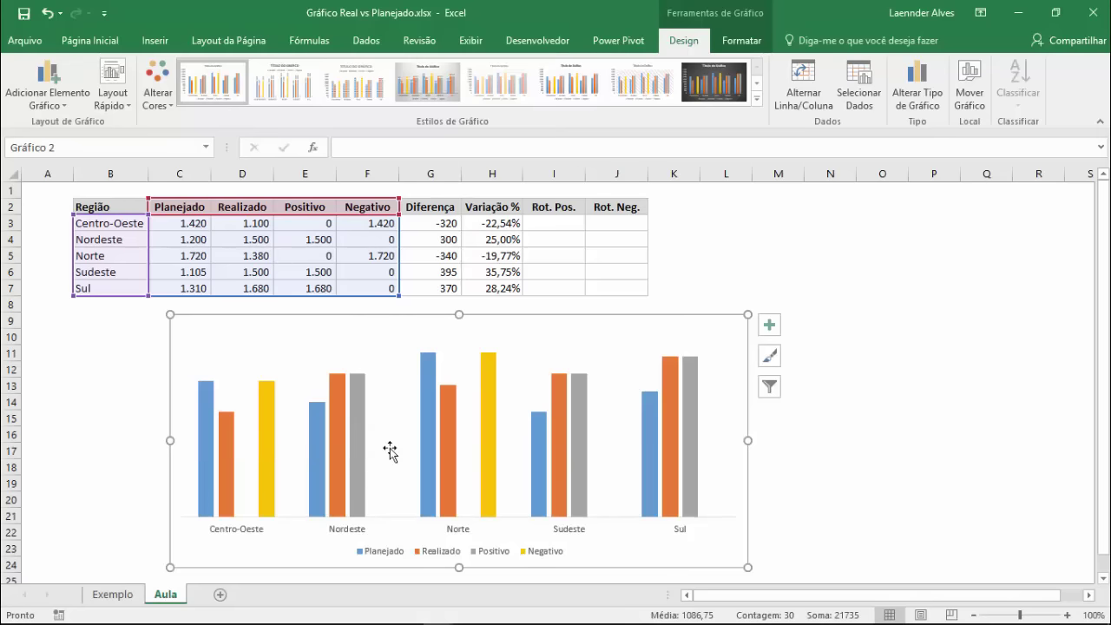
- Plot the Planejado and Realizado series on the secondary axis as clustered columns, and delete the secondary vertical axis
right_click(209, 401)
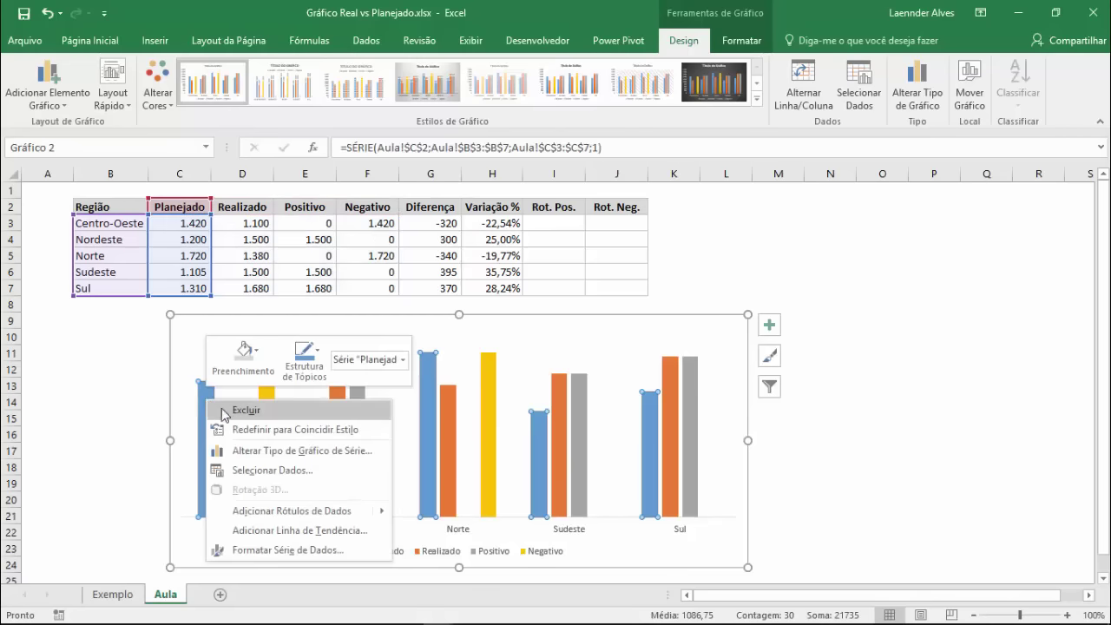
click(257, 452)
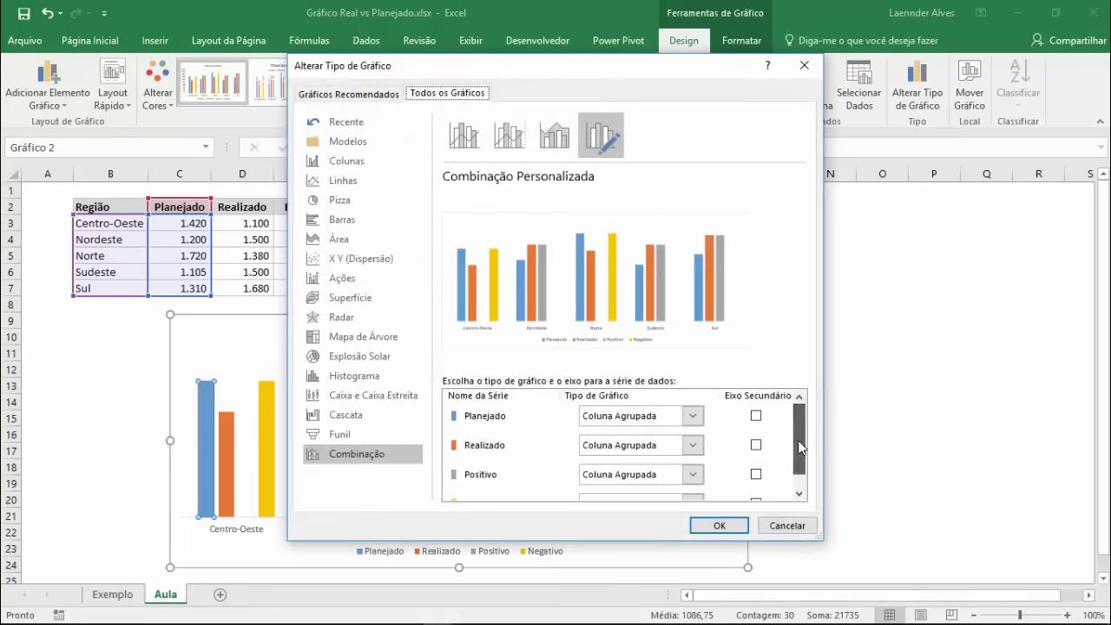
mouse_move(803, 440)
mouse_down()
mouse_move(799, 458)
mouse_move(799, 434)
mouse_move(794, 455)
mouse_move(796, 444)
mouse_up()
click(791, 455)
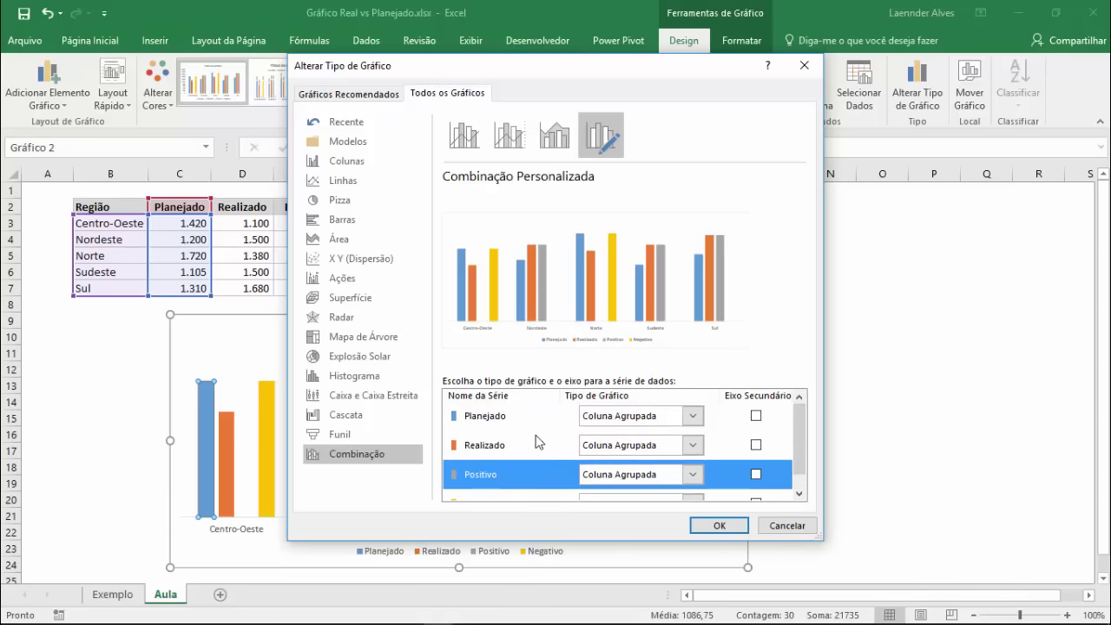
click(755, 416)
click(755, 444)
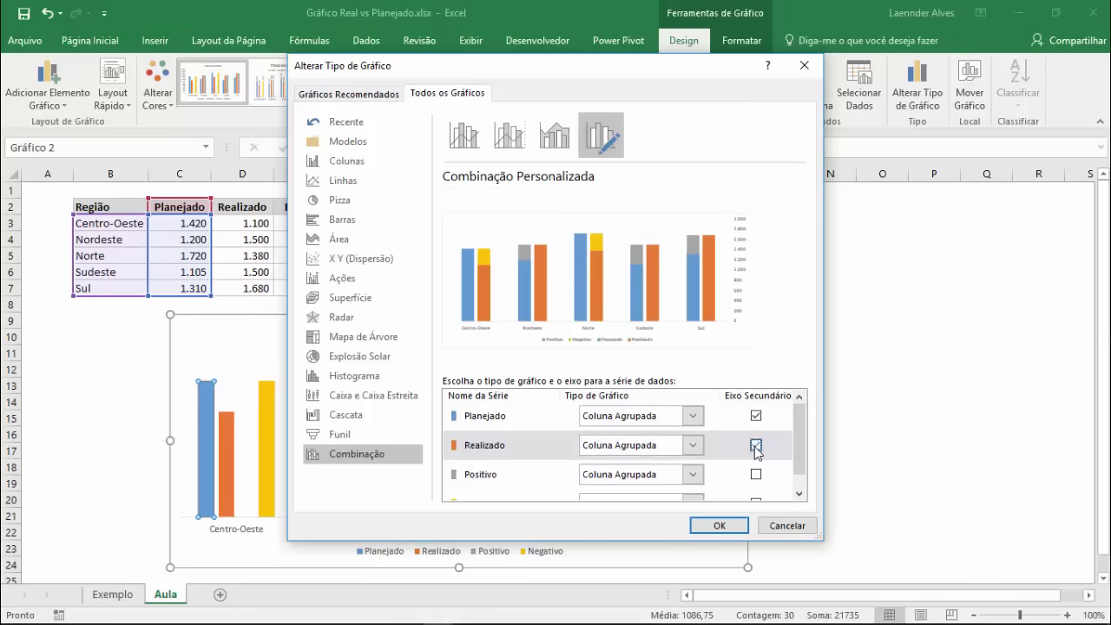
click(727, 524)
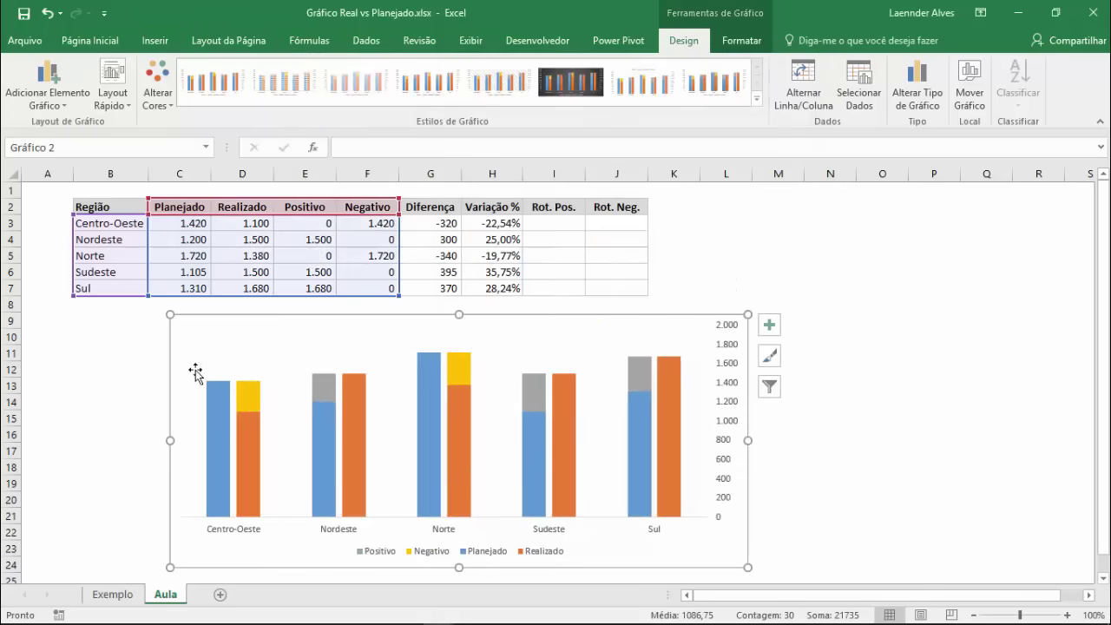
click(726, 350)
key(Delete)
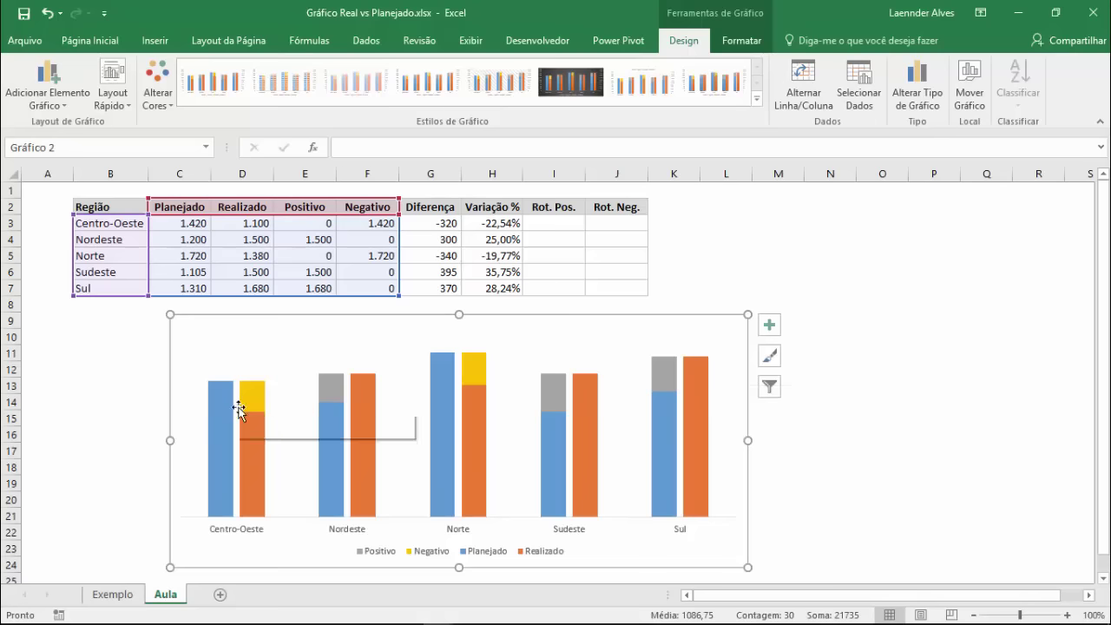
click(219, 425)
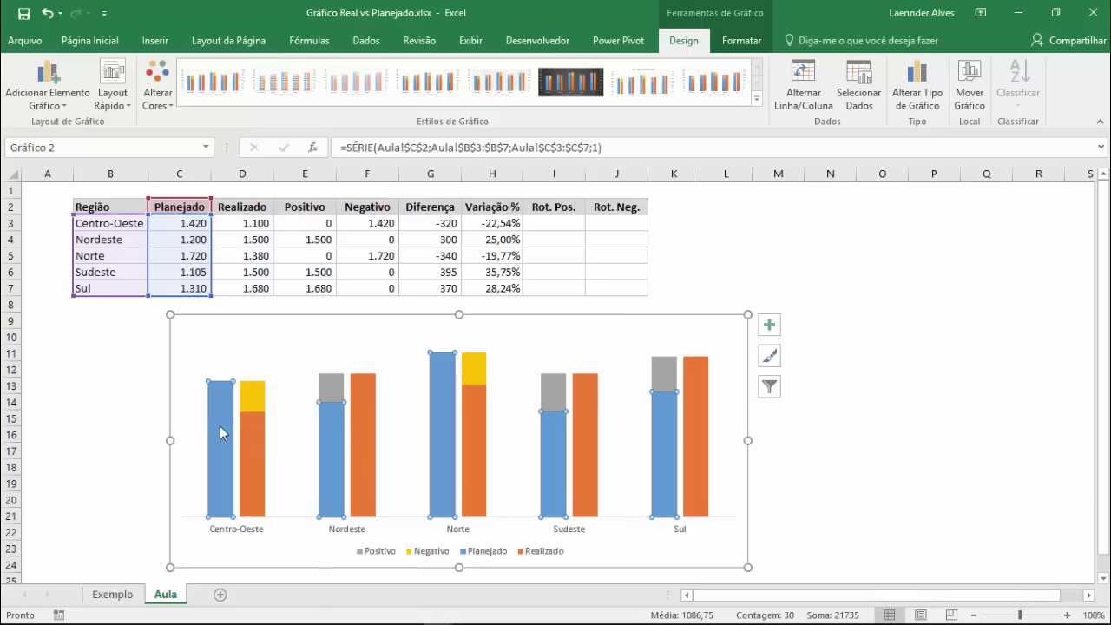
click(247, 467)
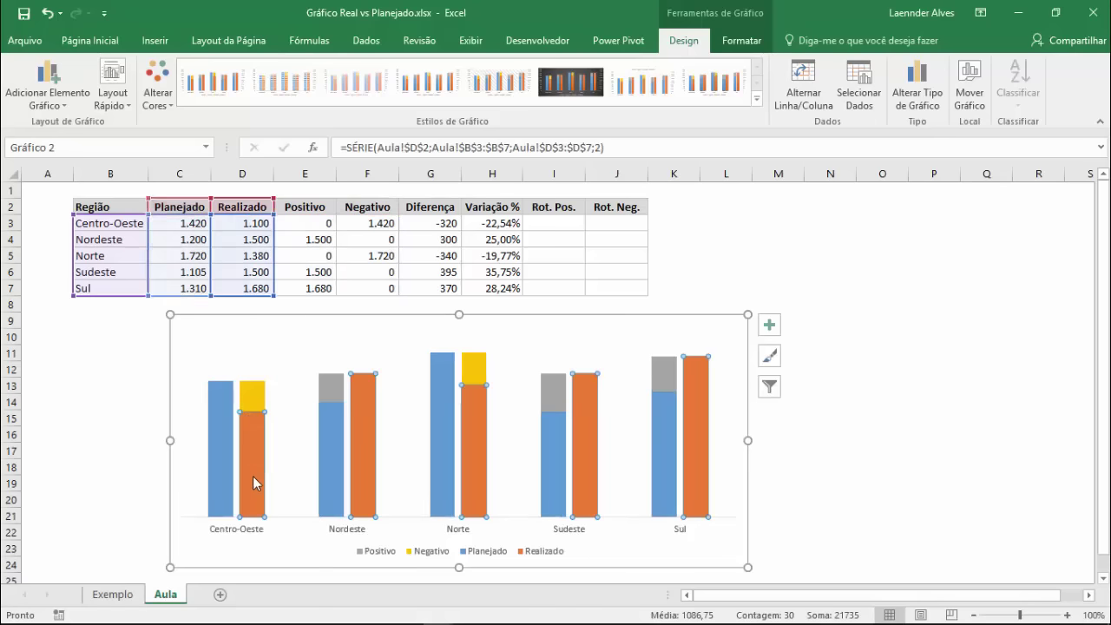
click(250, 394)
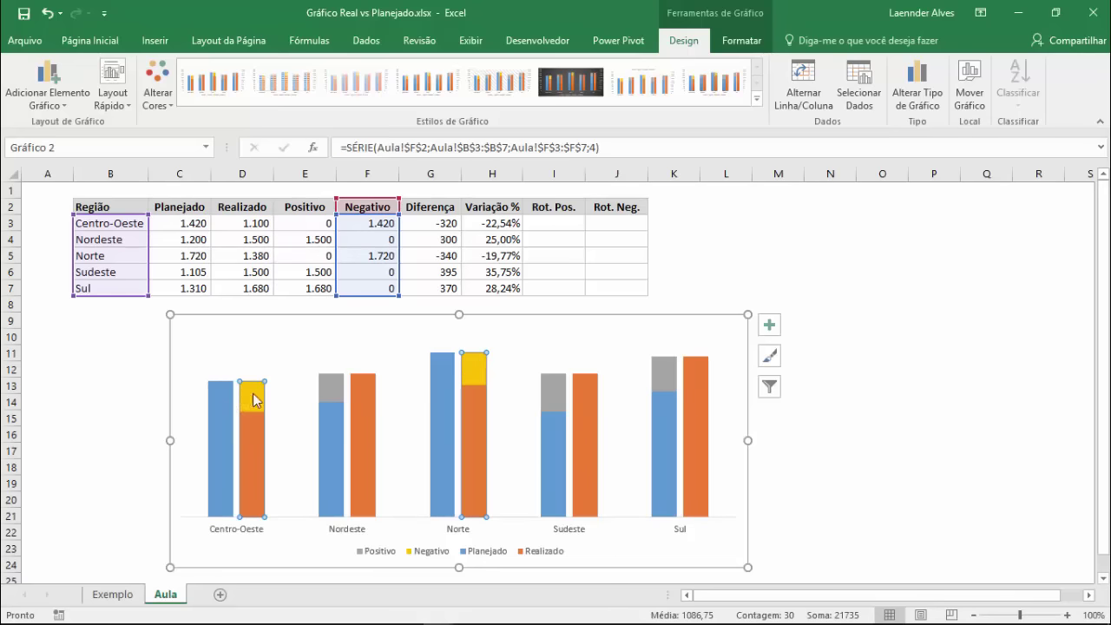
click(337, 389)
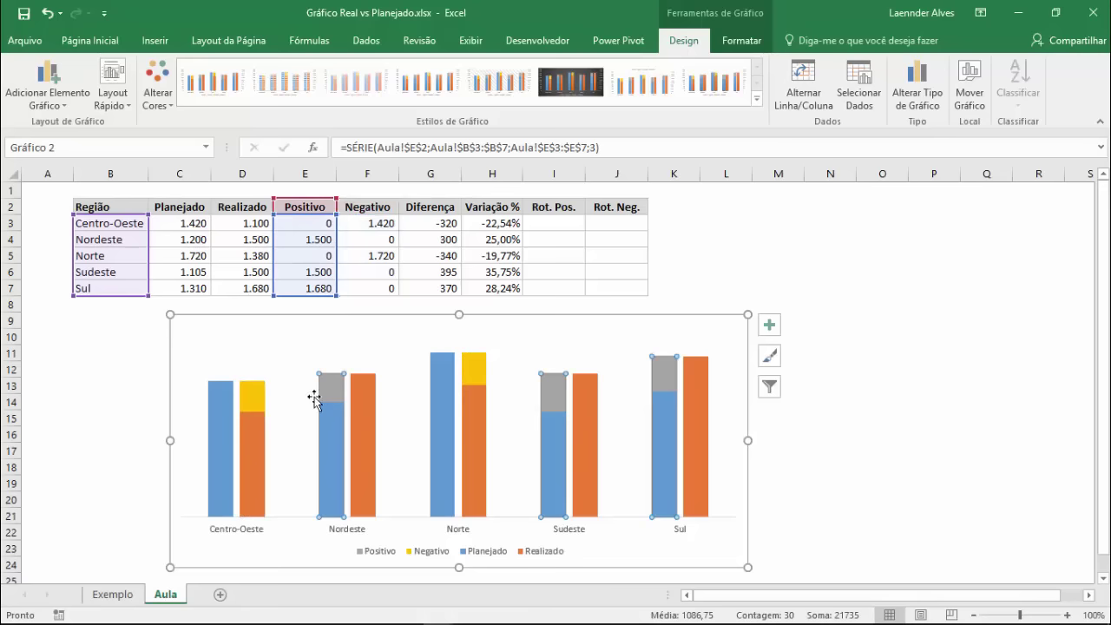
- Set the series overlap to 0% for the Planejado and Realizado columns on the secondary axis
right_click(232, 403)
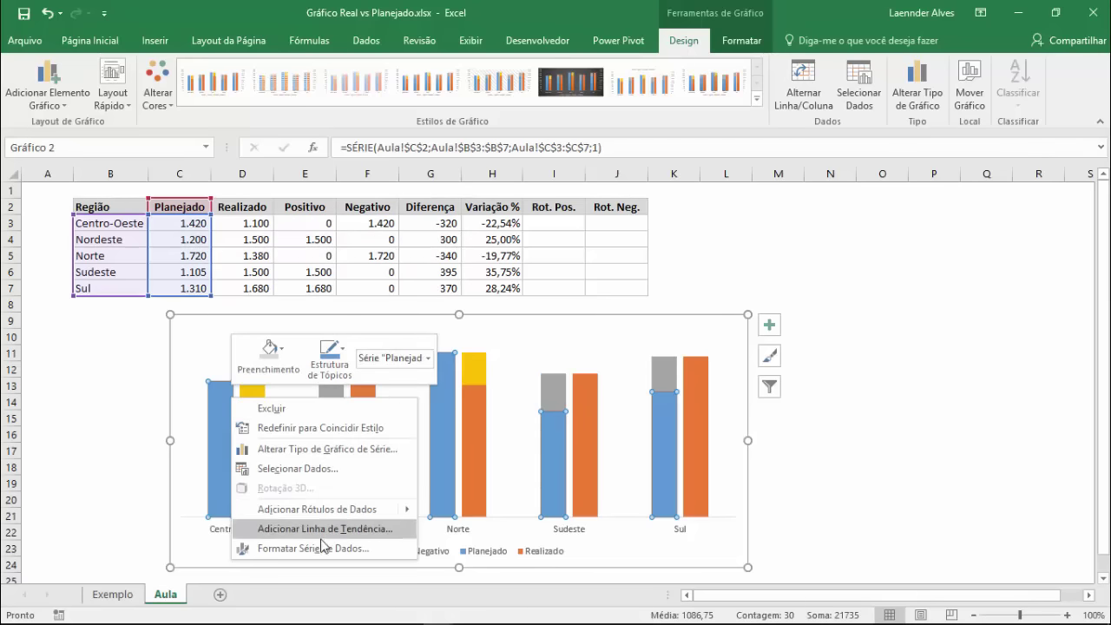
click(469, 546)
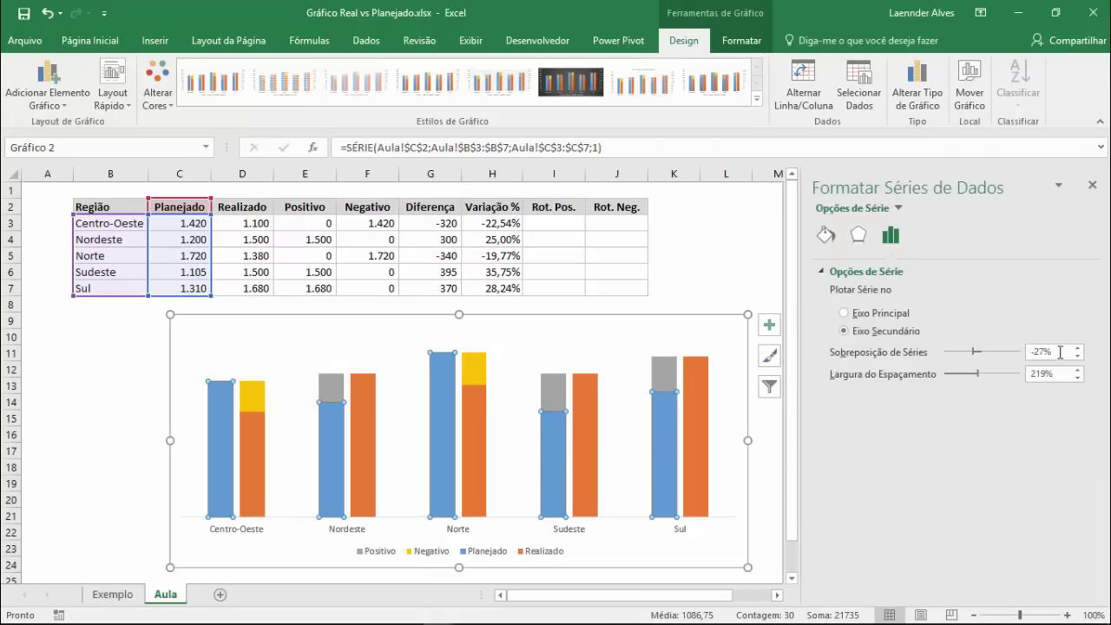
click(1044, 352)
drag(980, 350, 982, 351)
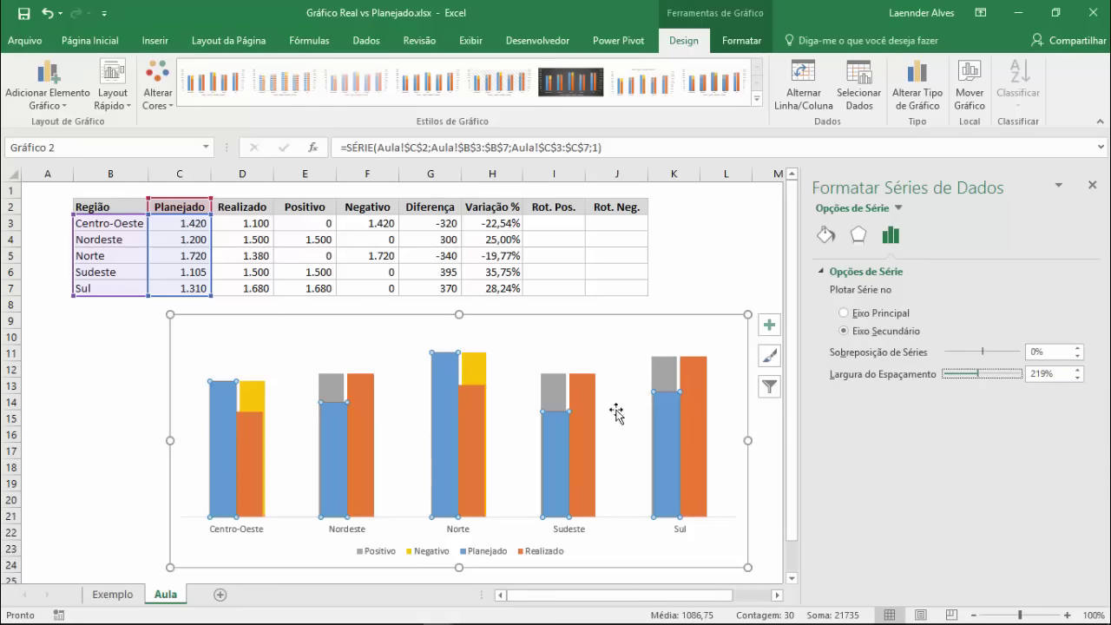
- Set the series overlap to 0% for the Positivo and Negativo columns on the primary axis
click(259, 397)
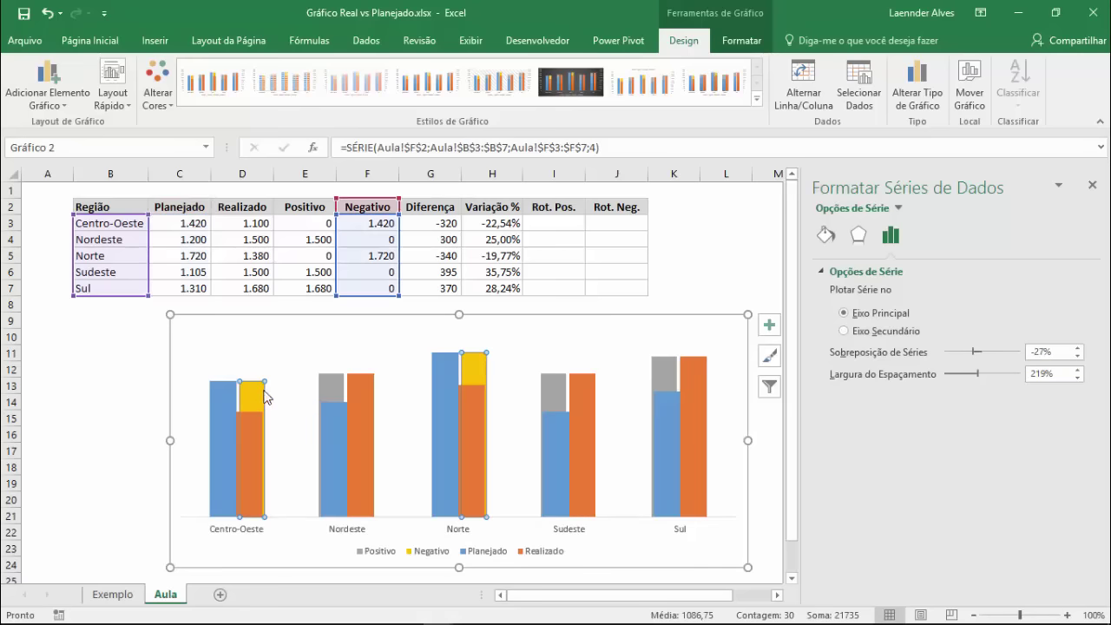
click(221, 438)
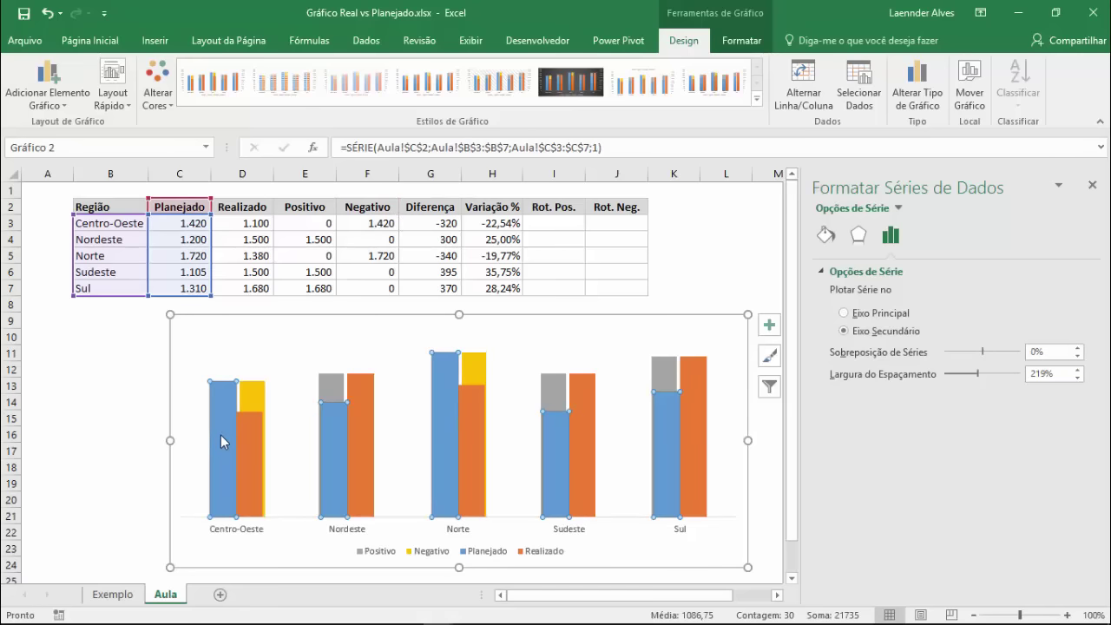
click(247, 400)
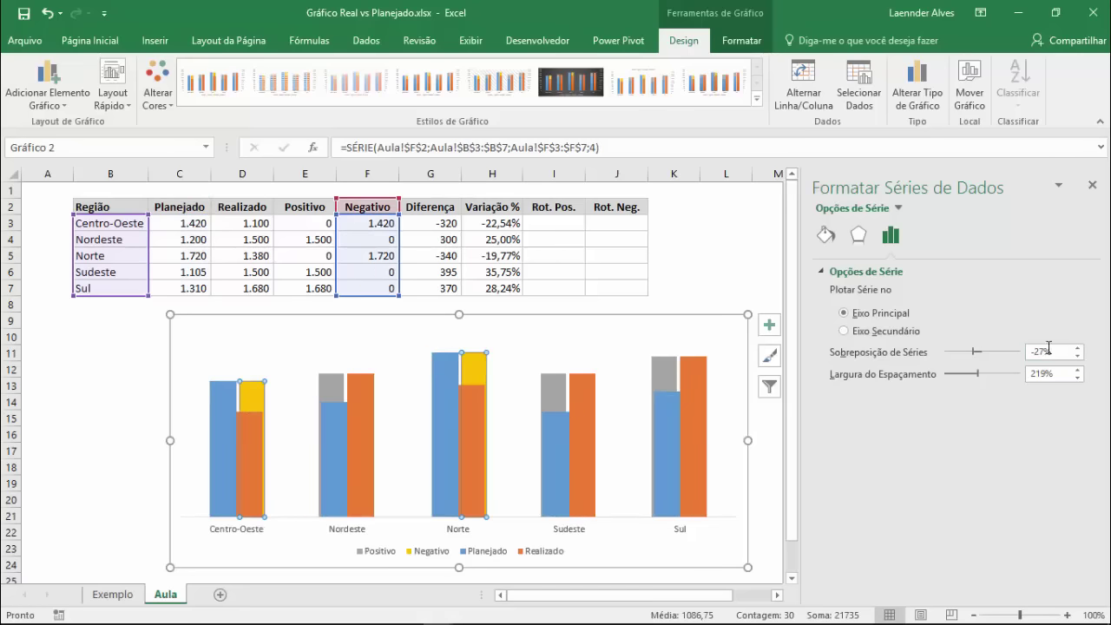
drag(1054, 351, 1008, 359)
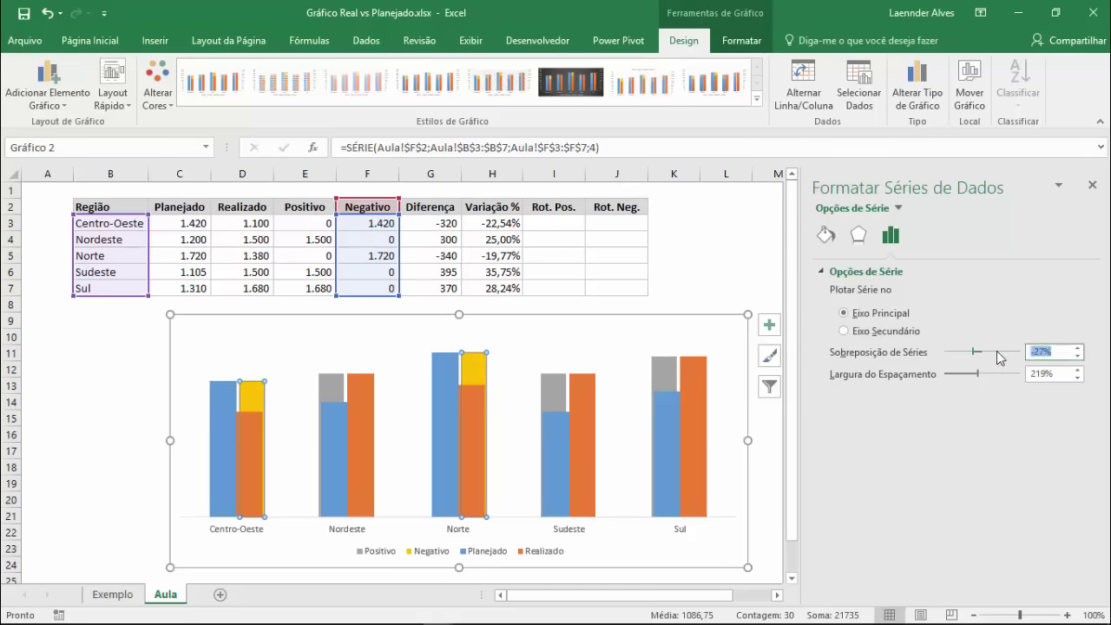
text(0%)
key(Tab)
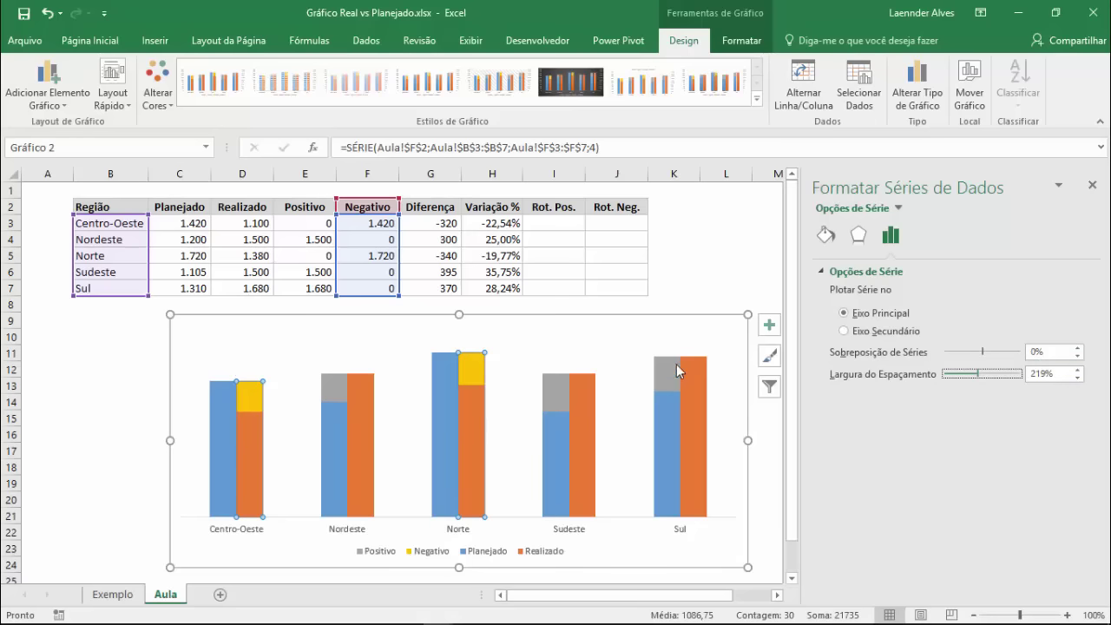
click(231, 420)
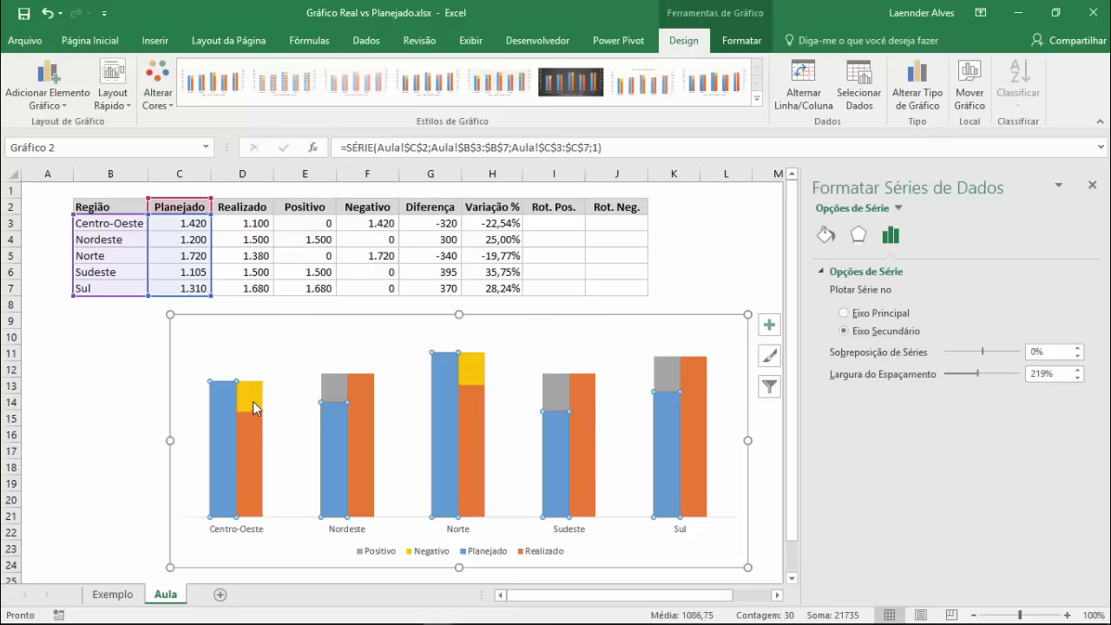
- Set the gap width of the Positivo and Negativo columns on the primary axis to 300%
click(253, 398)
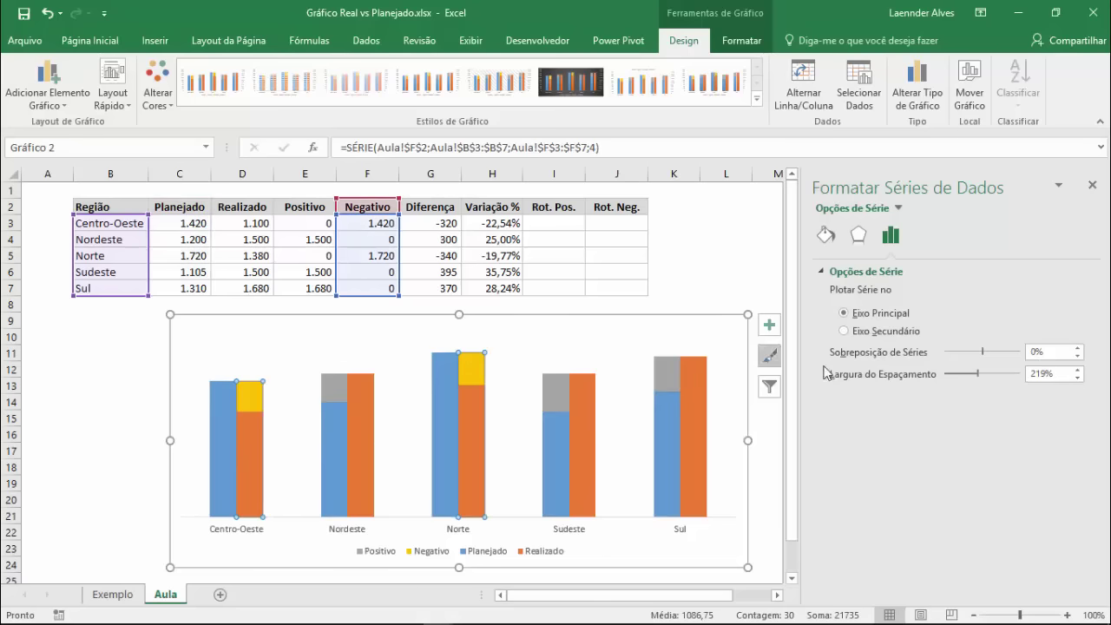
click(1058, 373)
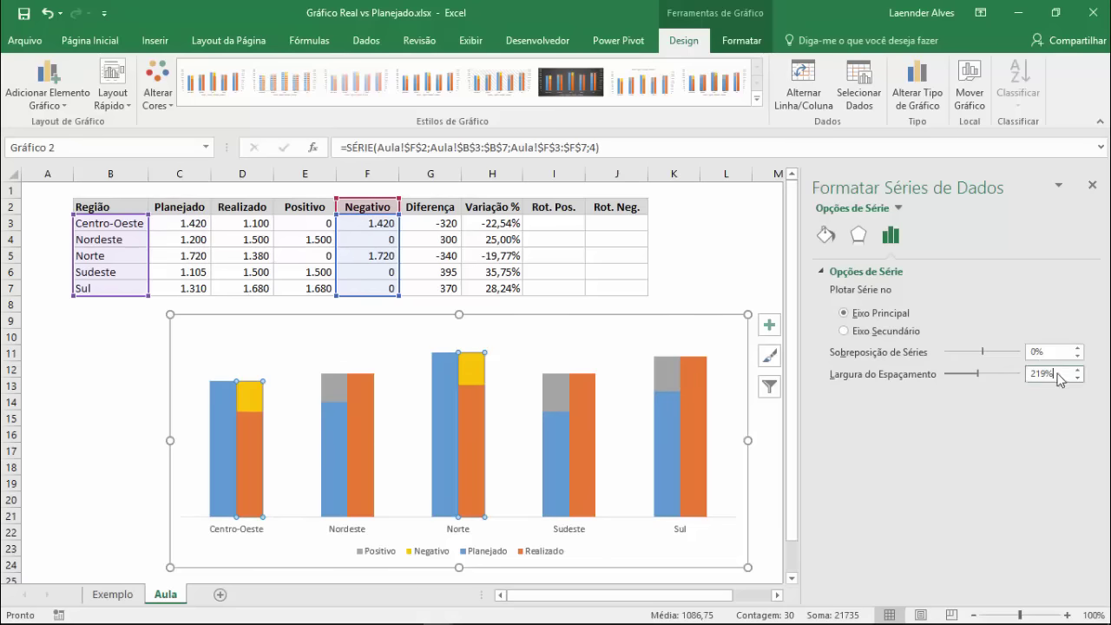
text(300)
key(Return)
- Set the gap width of the Planejado and Realizado columns on the secondary axis to 130%
click(456, 390)
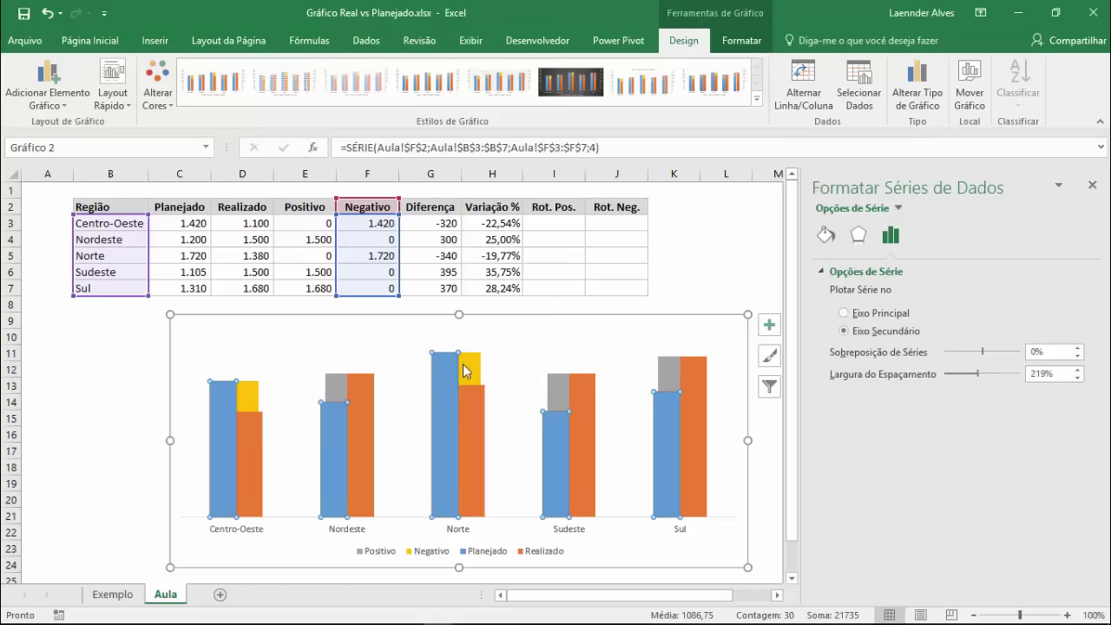
click(476, 412)
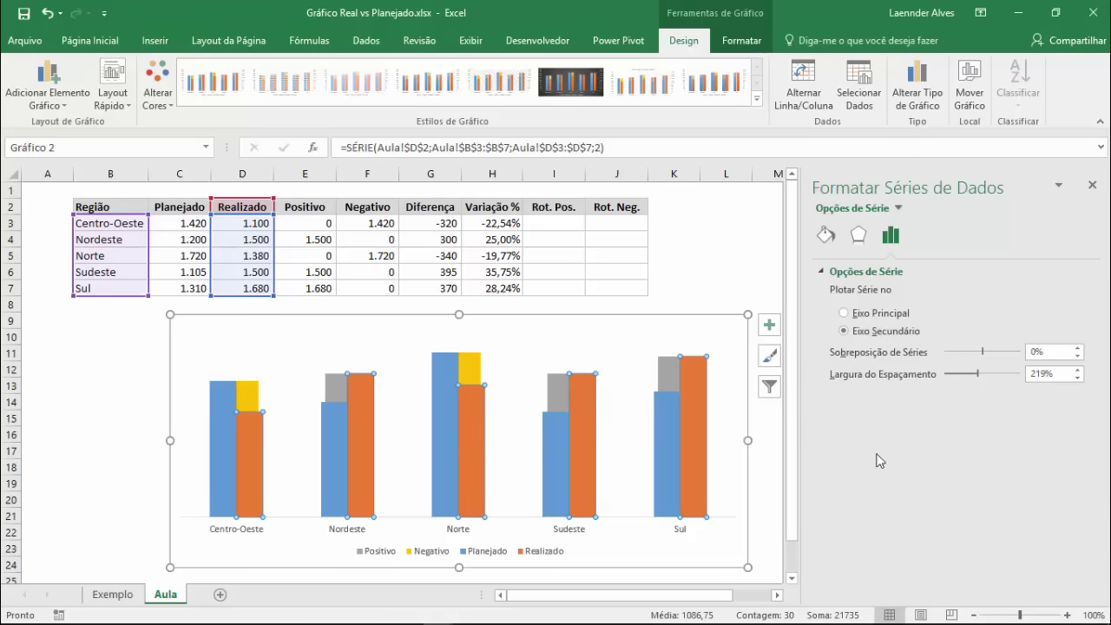
double_click(1055, 373)
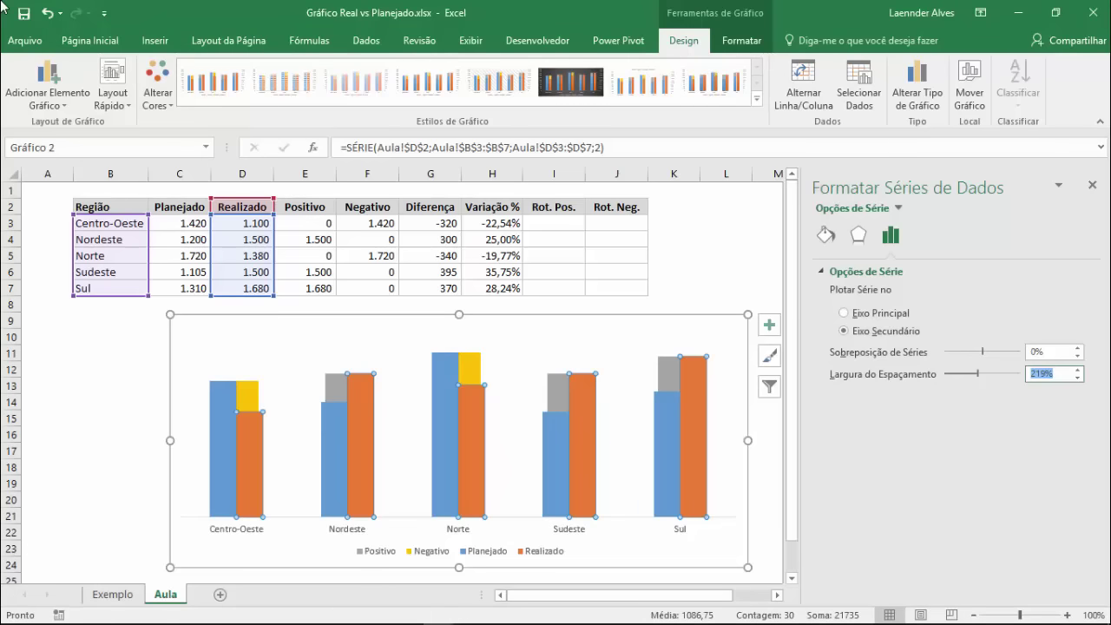
key(Return)
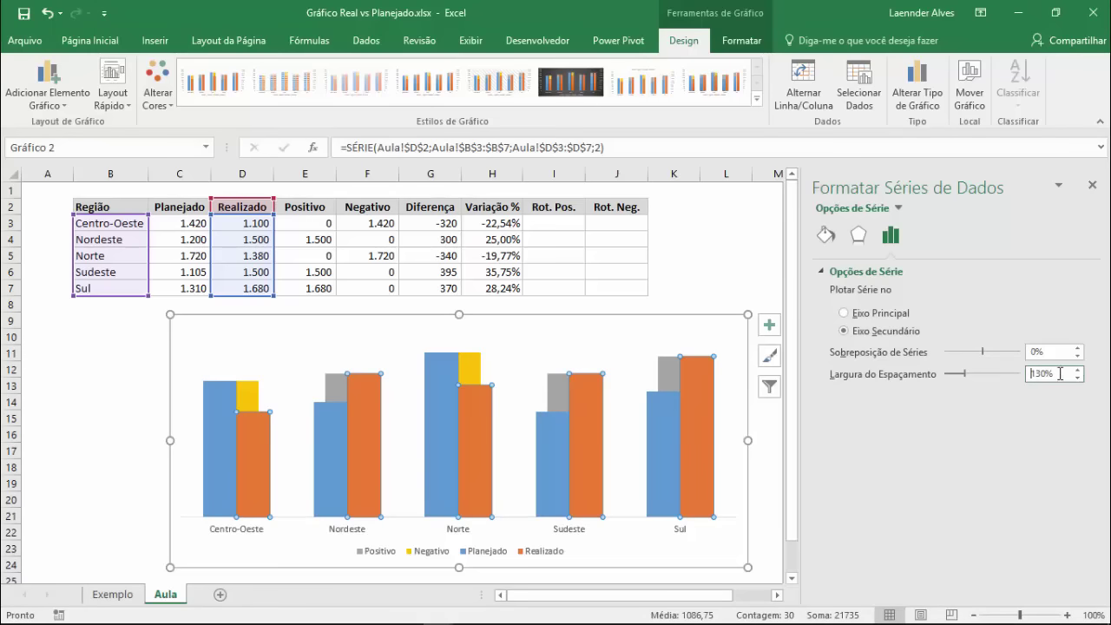
- Try a 100% gap width for the Planejado and Realizado columns, and restore it to 130%
drag(1061, 374, 959, 354)
key(Return)
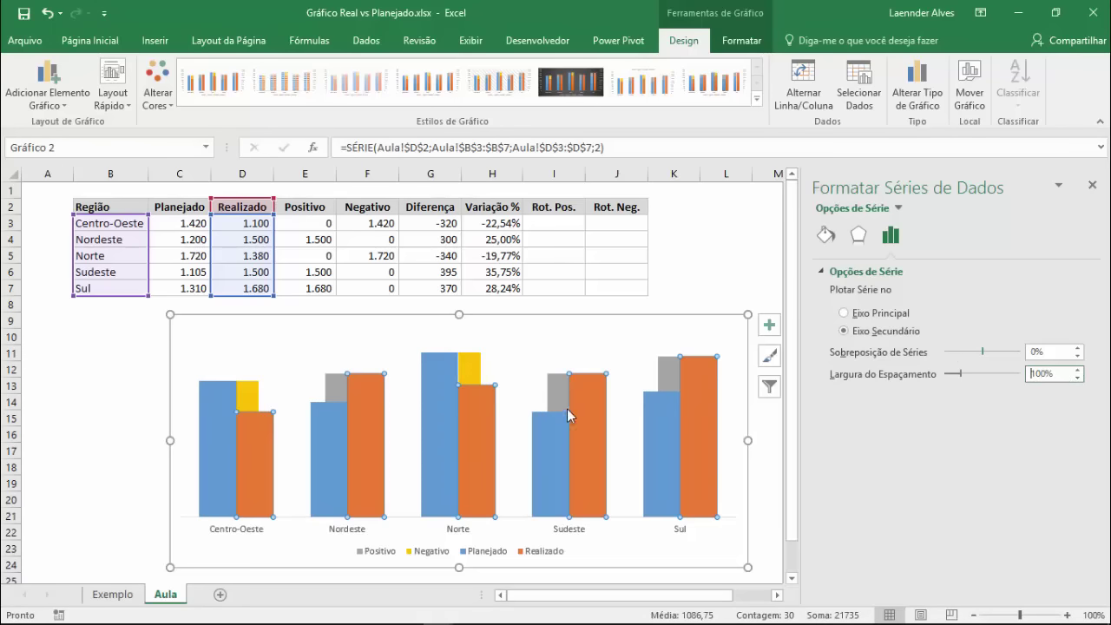
drag(1063, 374, 967, 367)
key(Return)
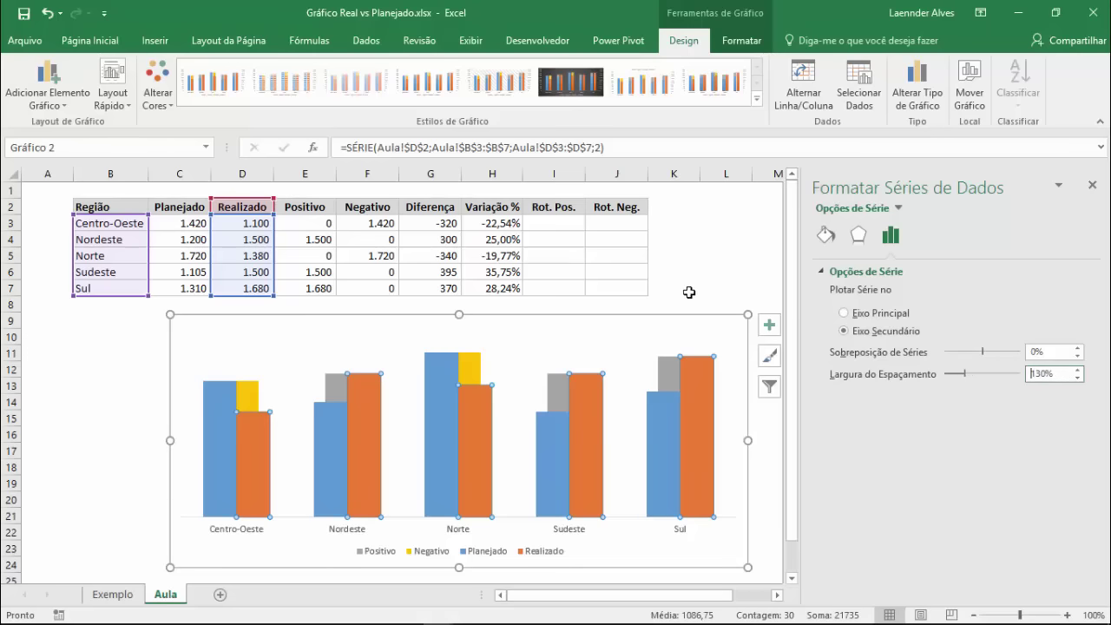
key(Escape)
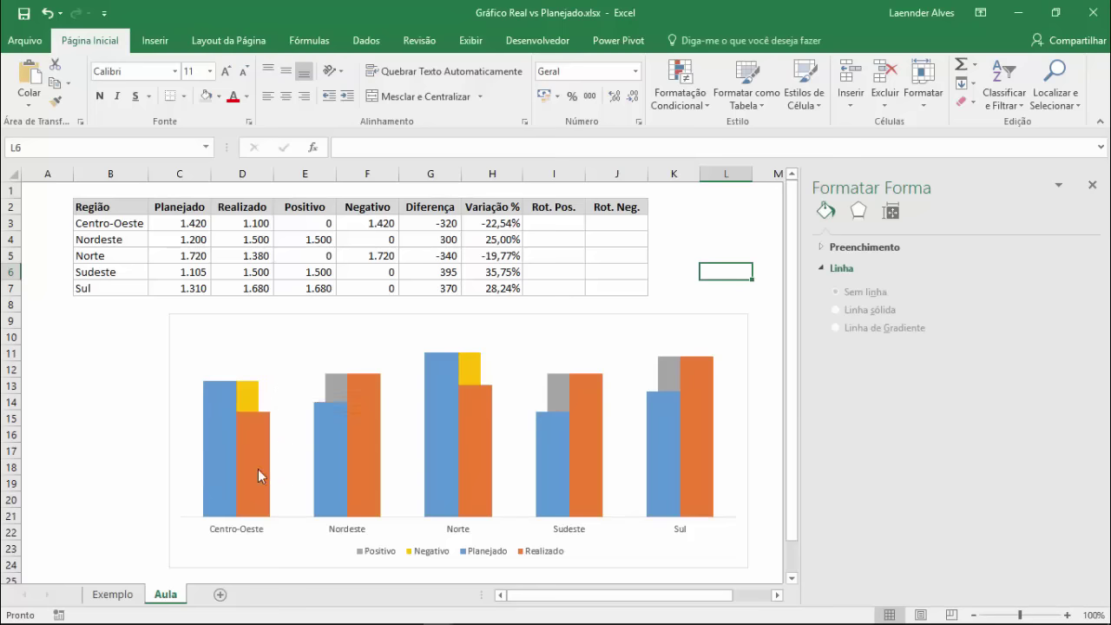
- Fill the Planejado columns with light grey and the Realizado columns with a darker grey
click(221, 434)
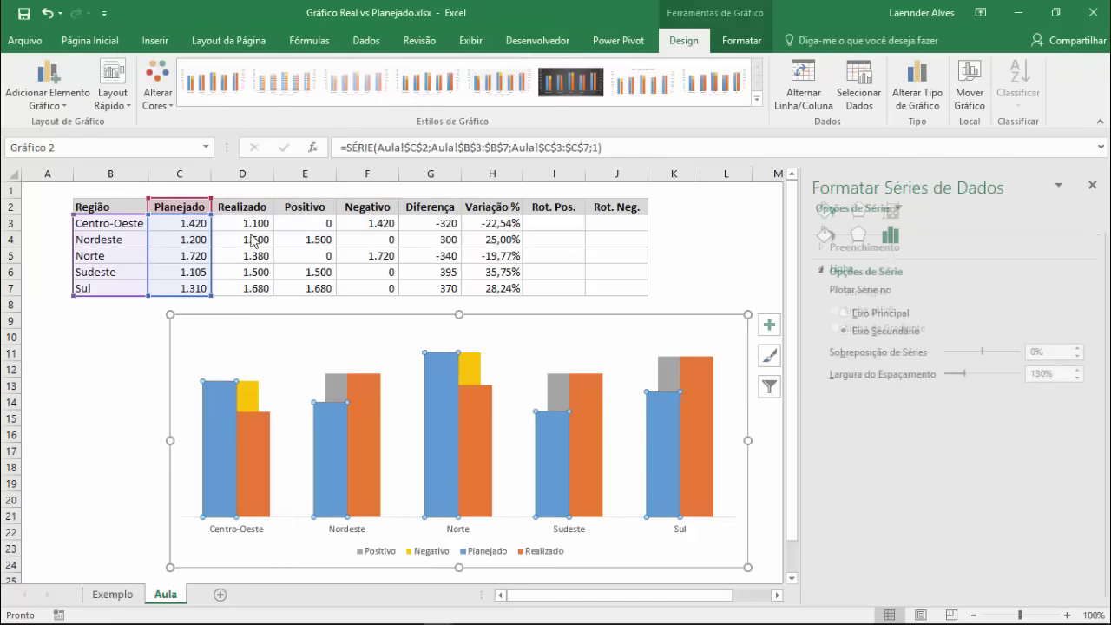
click(117, 41)
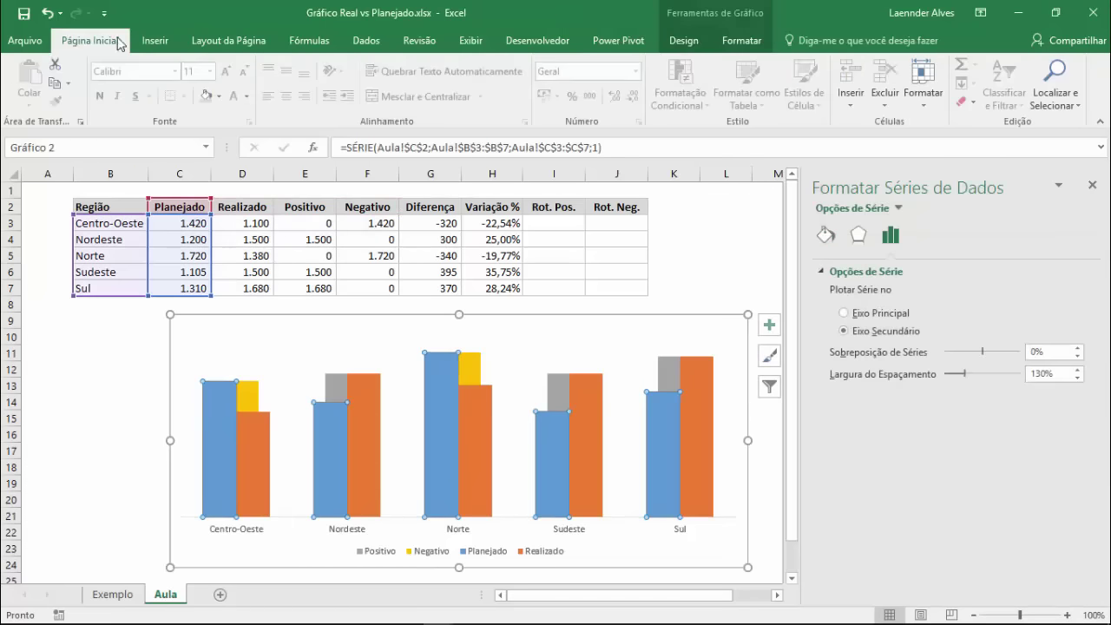
click(220, 96)
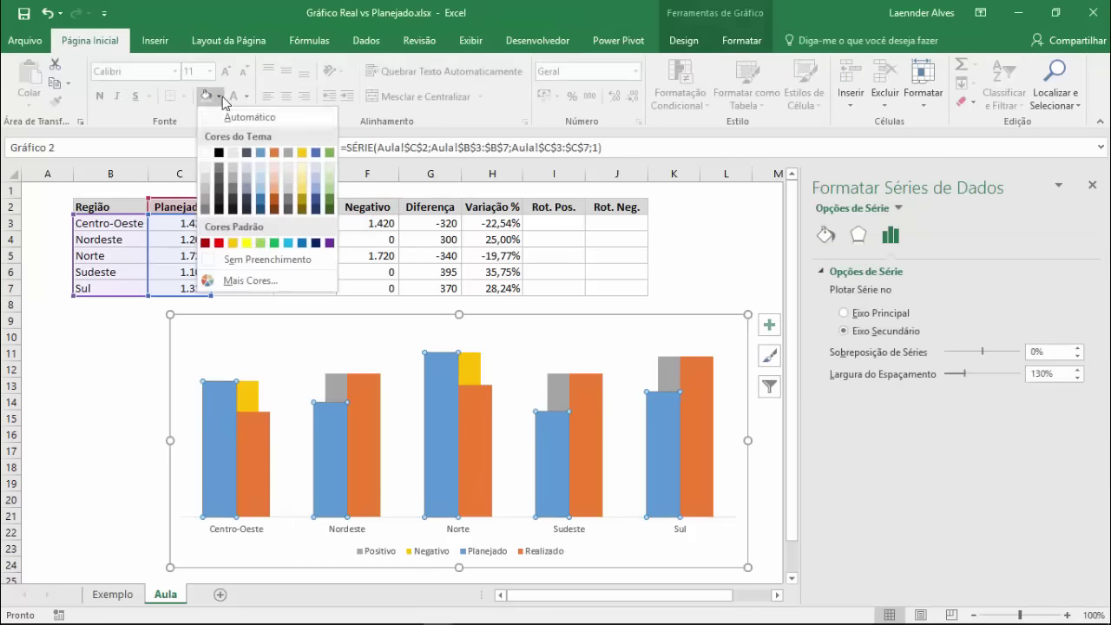
click(206, 195)
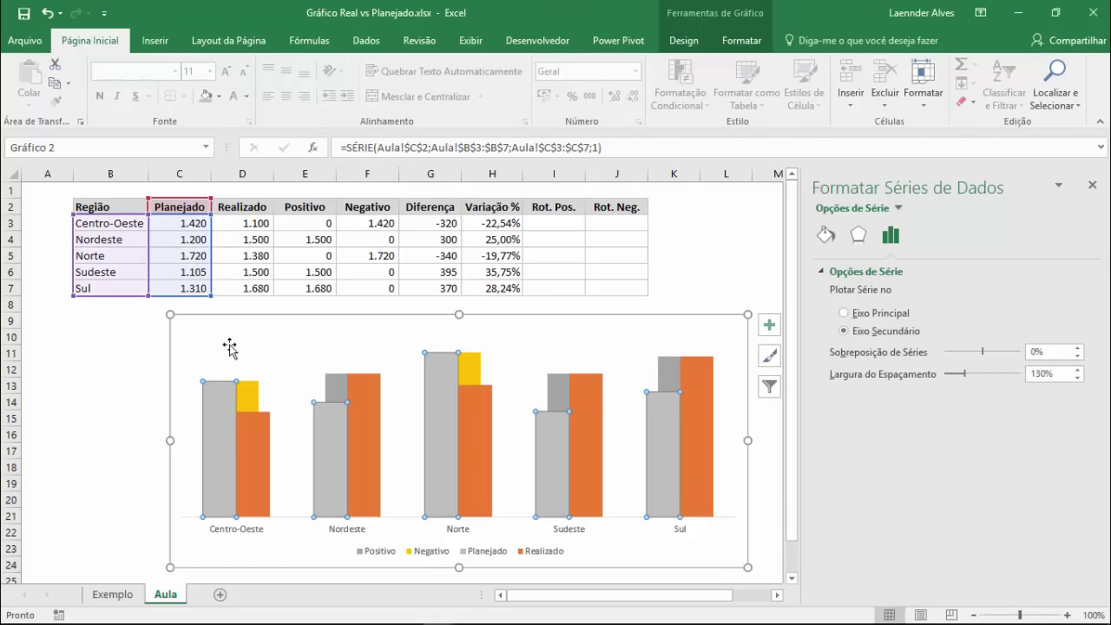
click(258, 444)
click(220, 96)
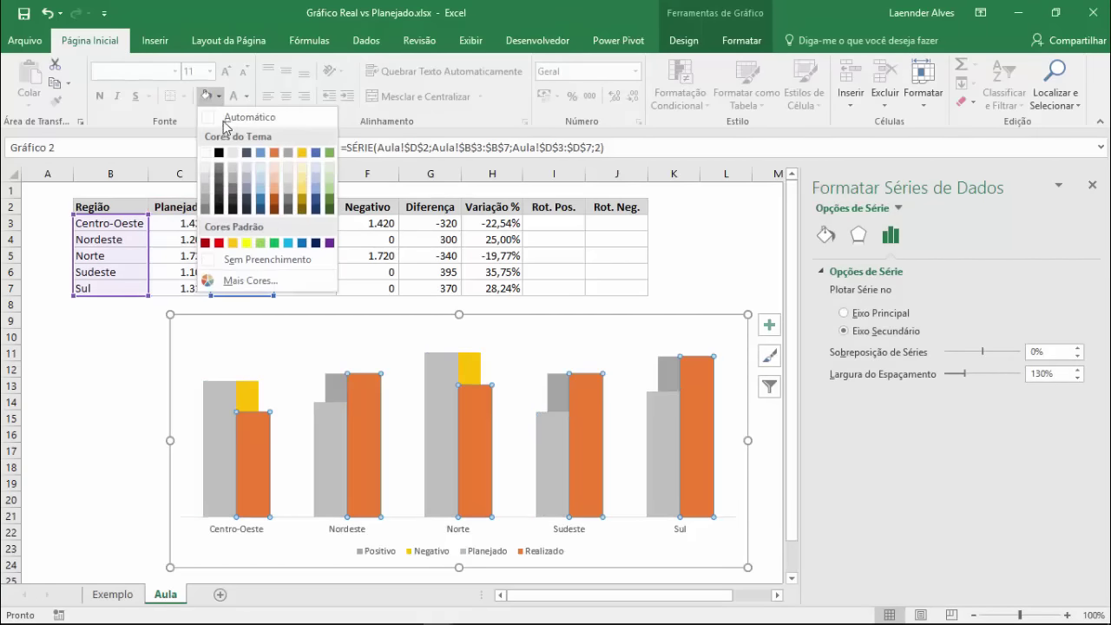
click(207, 201)
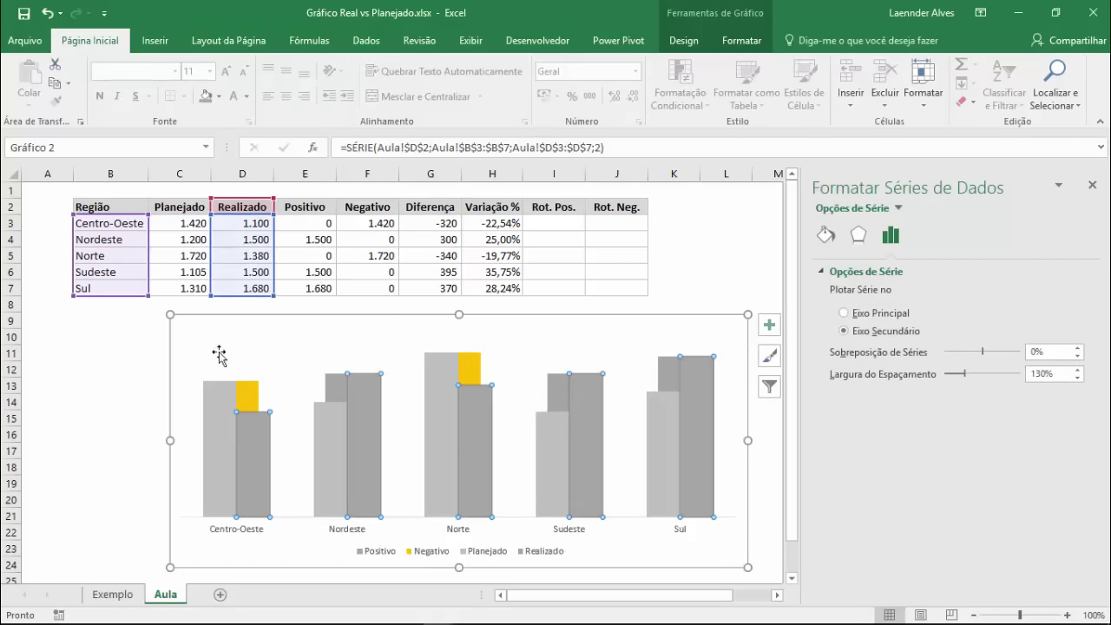
- Give the Planejado columns a solid border line in a grey darker than their fill
click(216, 403)
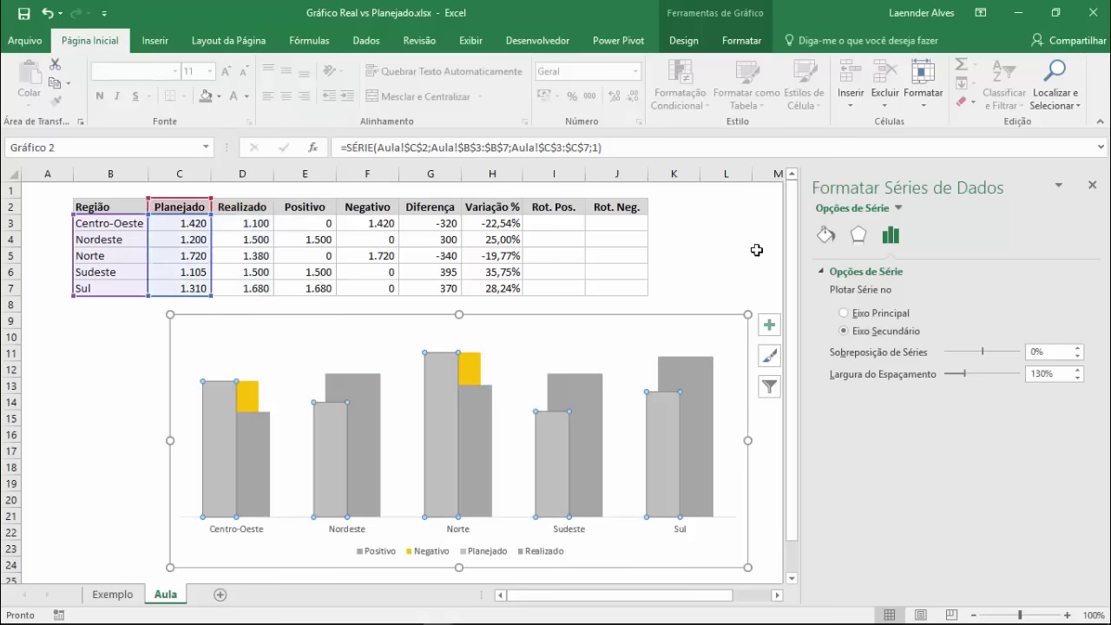
right_click(215, 426)
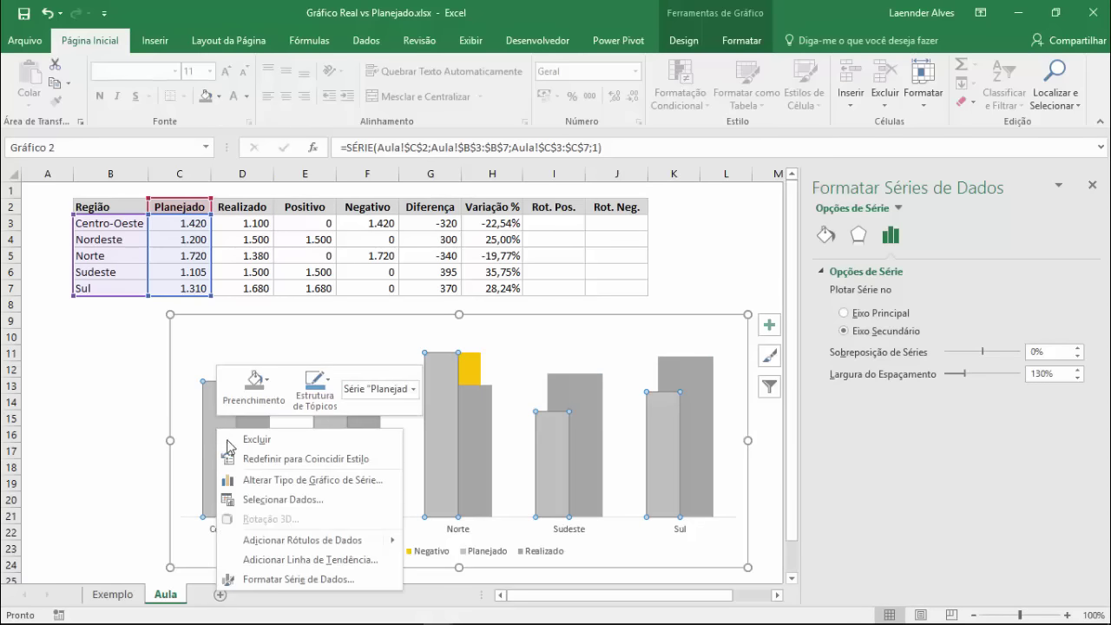
click(310, 579)
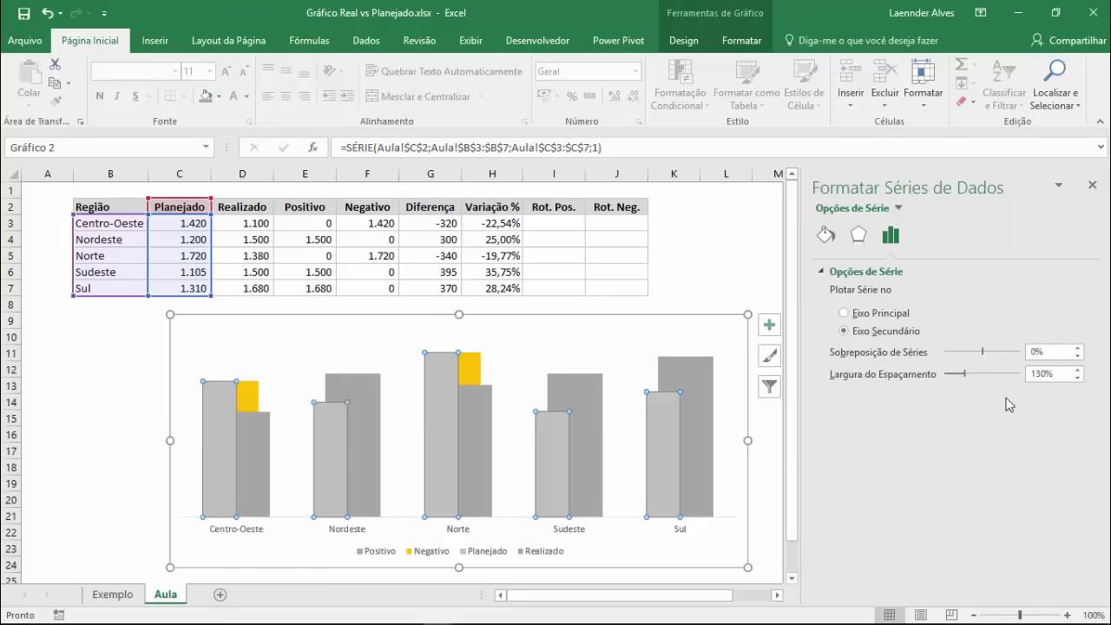
click(826, 238)
click(826, 292)
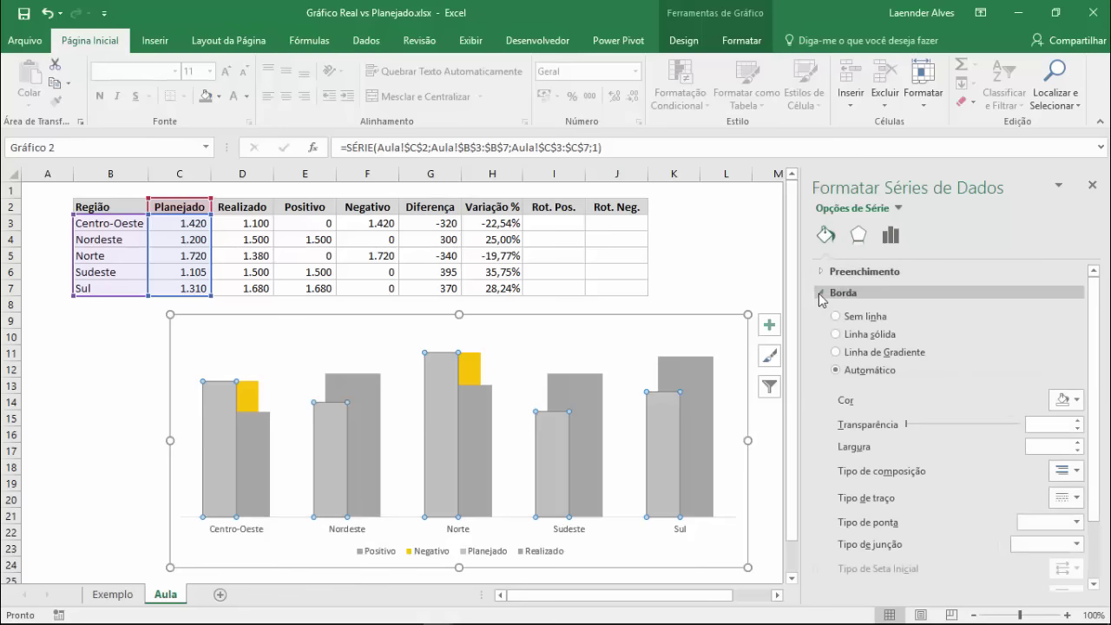
click(837, 334)
click(1068, 400)
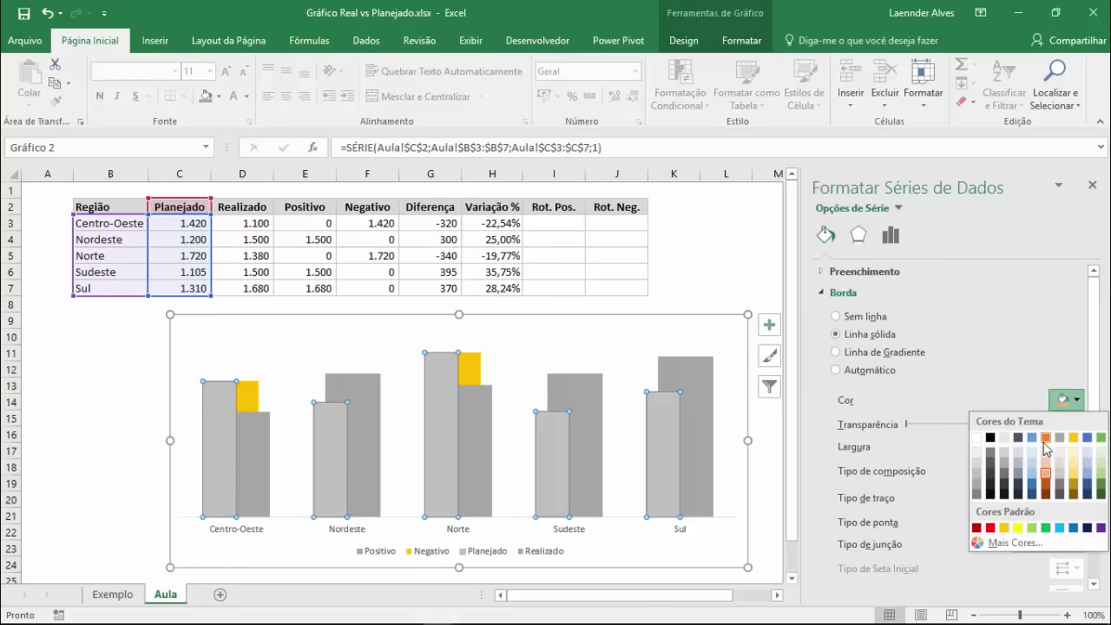
click(976, 486)
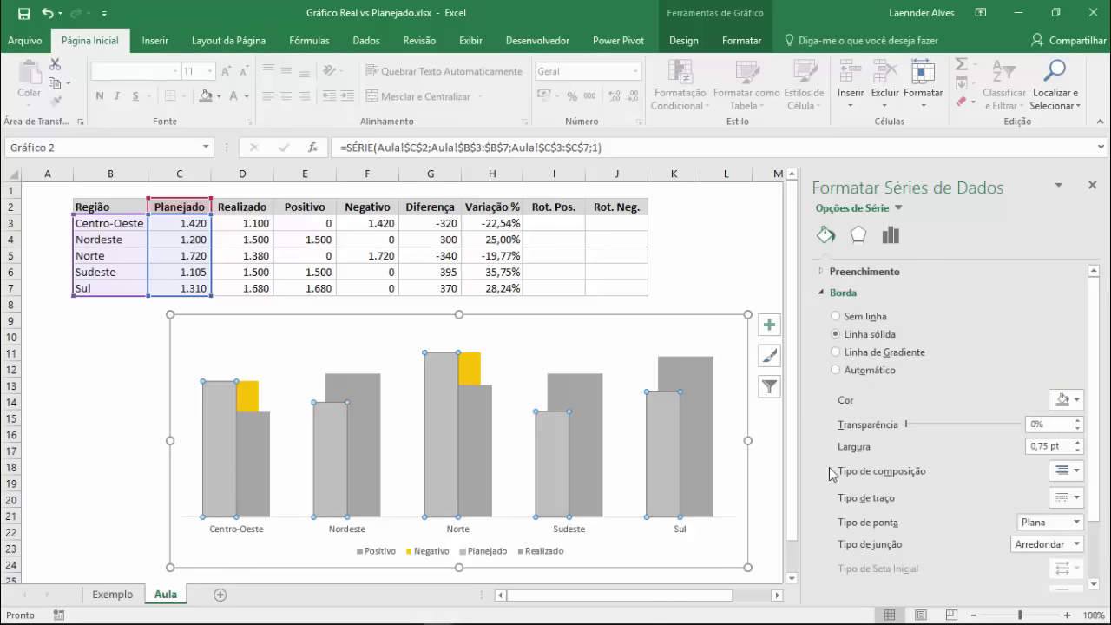
- Give the Realizado columns a solid dark grey border line
click(265, 434)
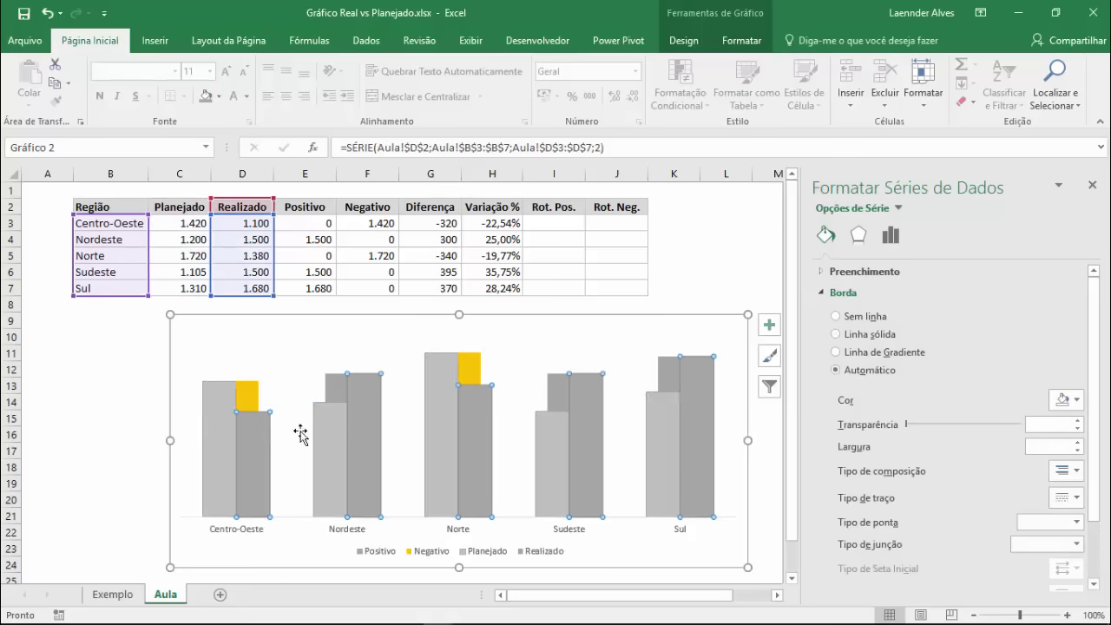
click(1065, 399)
click(976, 494)
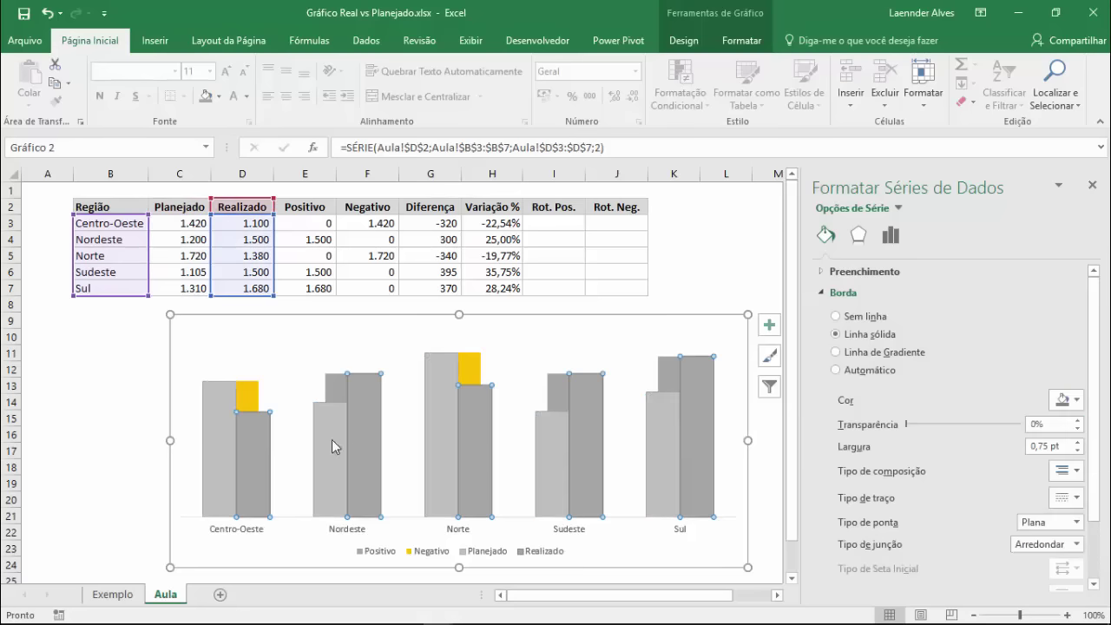
- Fill the Negativo columns with light orange
click(582, 459)
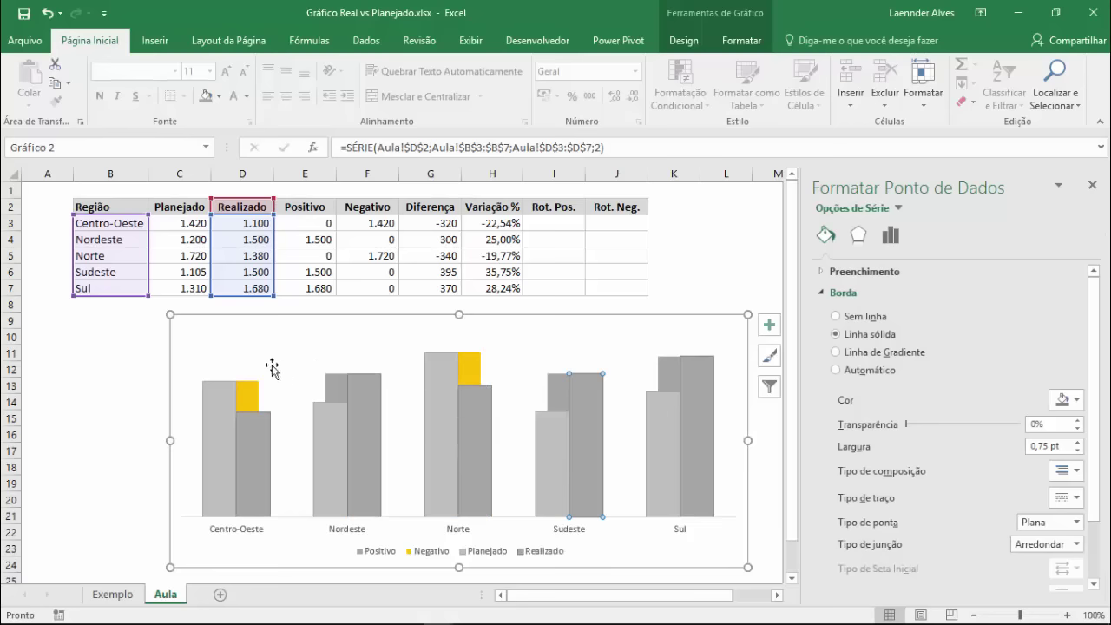
click(250, 395)
click(335, 382)
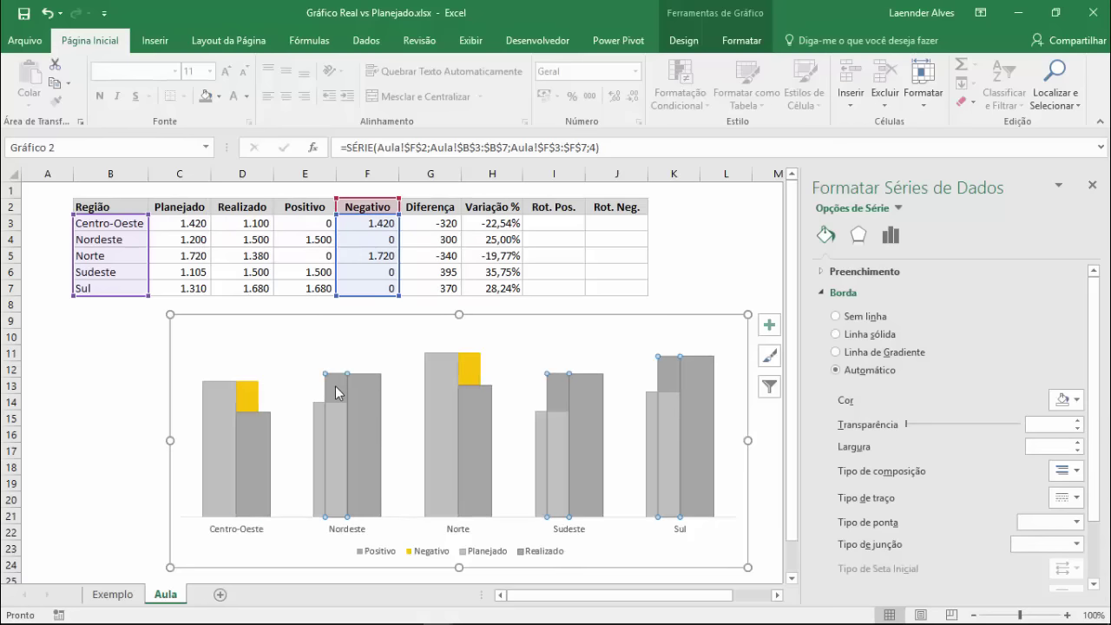
click(250, 393)
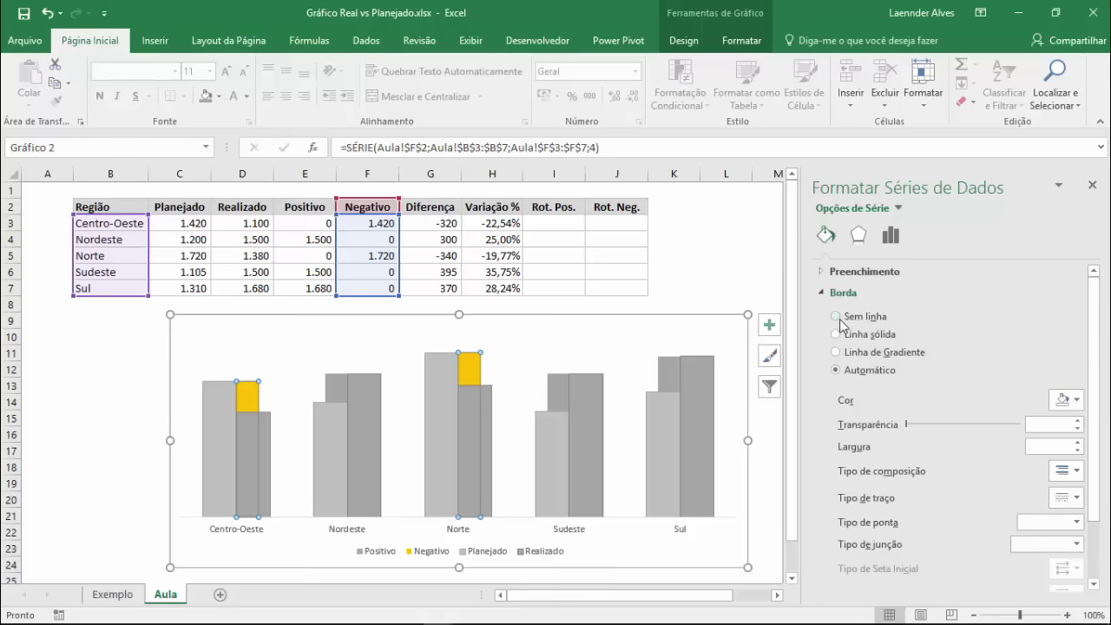
click(824, 292)
click(821, 274)
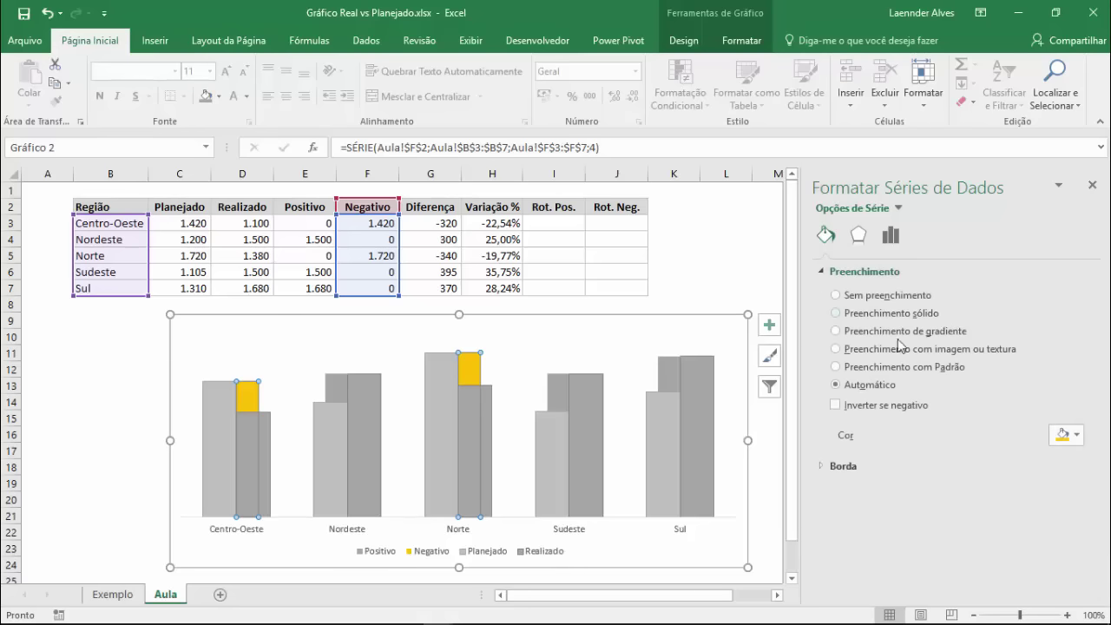
click(1076, 436)
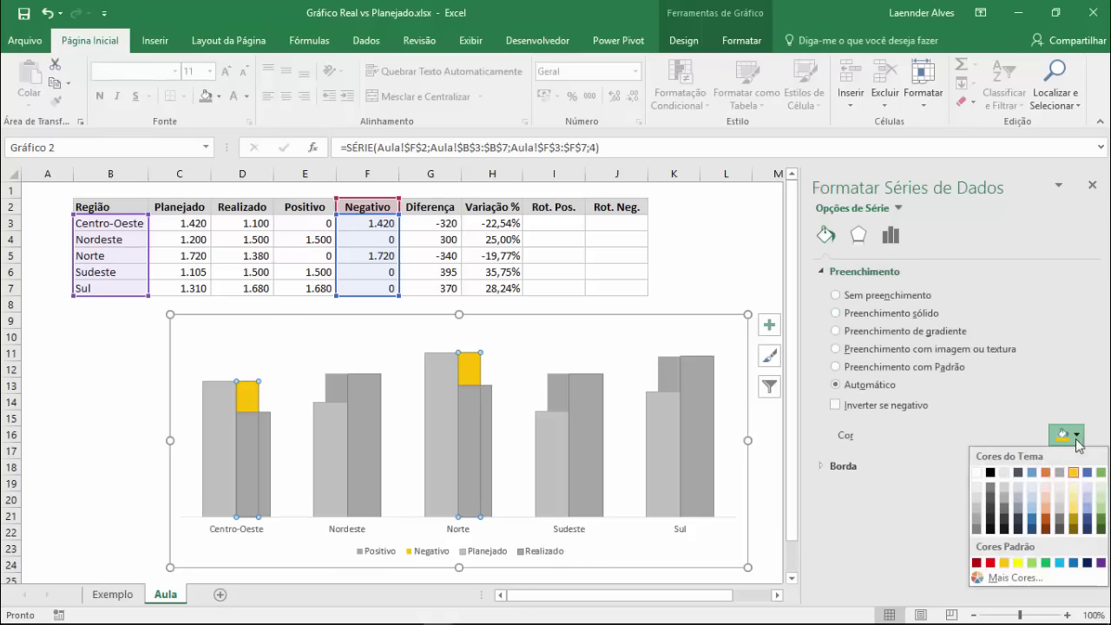
click(1046, 512)
- Fill the Positivo columns with light green
click(342, 394)
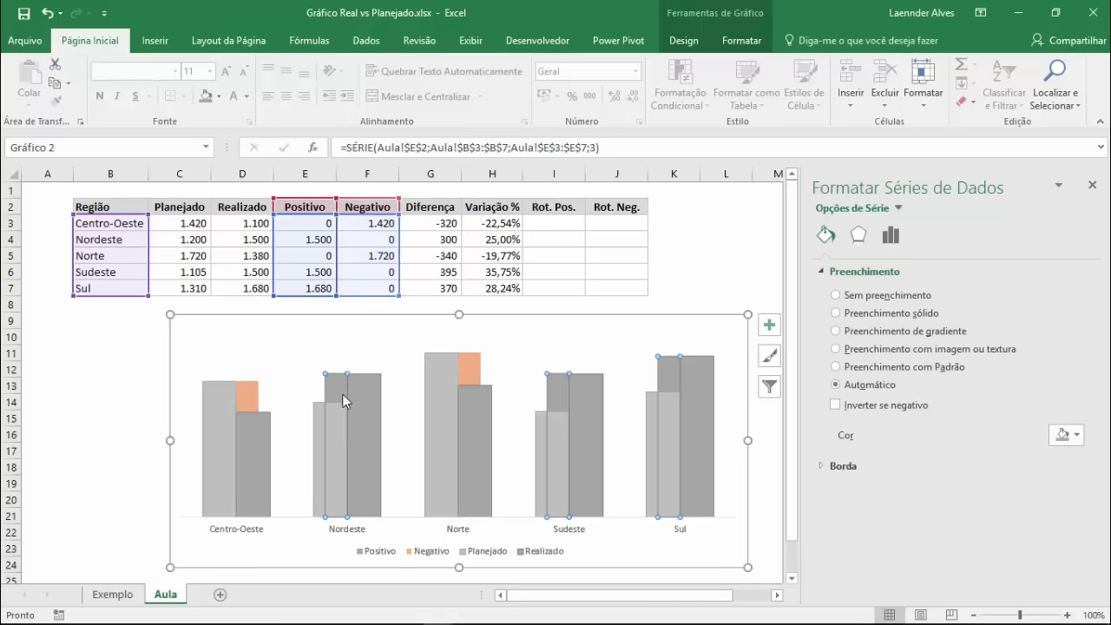
click(1077, 437)
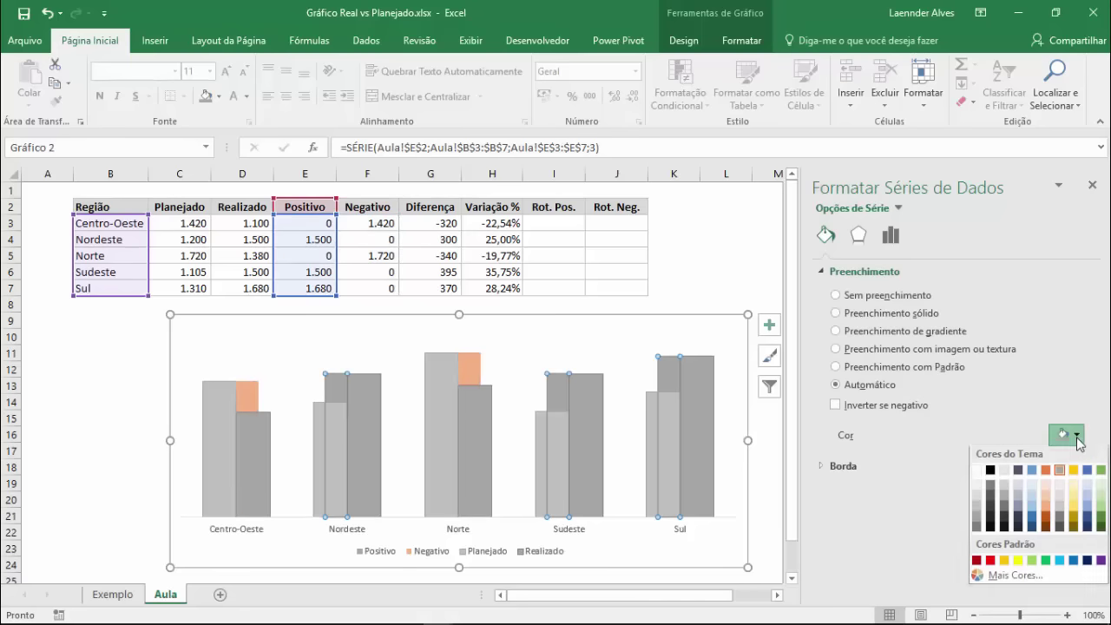
click(1100, 502)
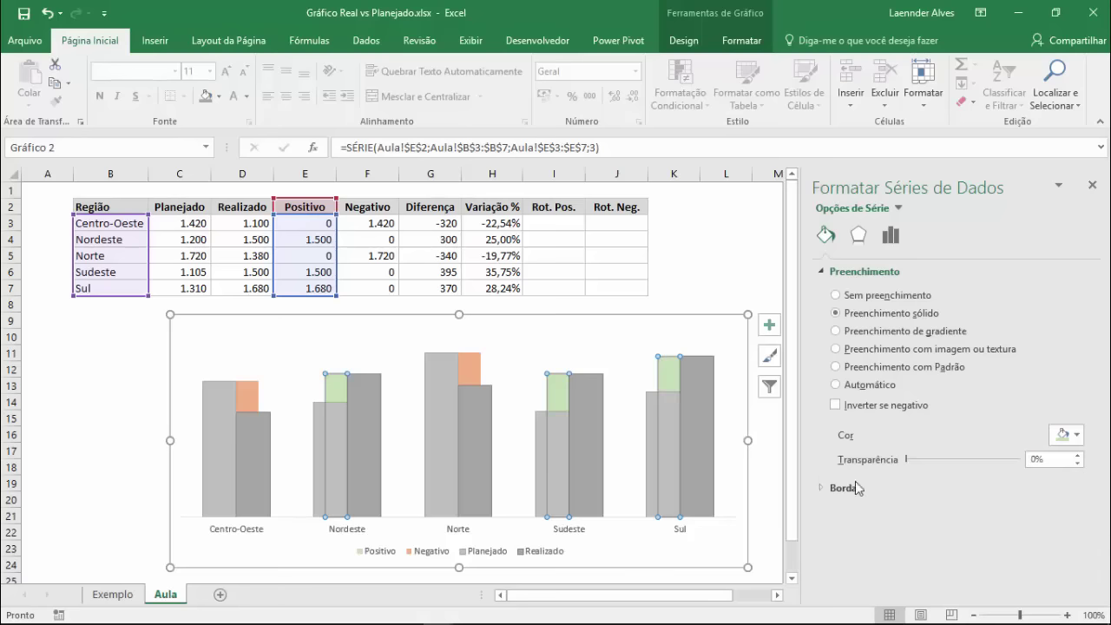
- Give the Negativo columns a solid border line in an orange darker than their fill
click(250, 401)
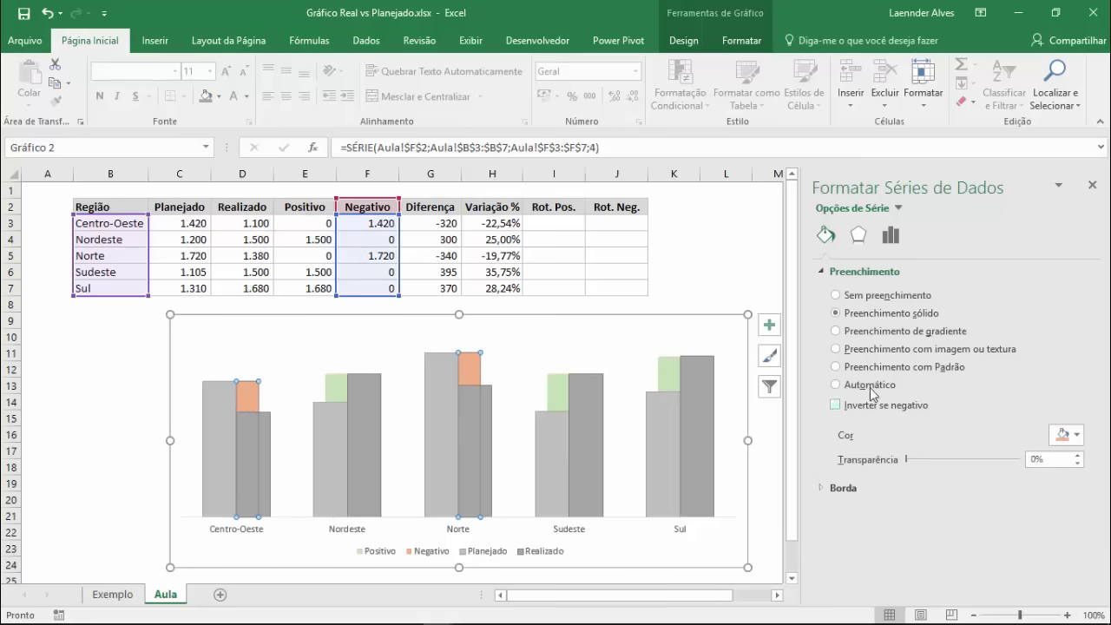
click(821, 272)
click(821, 293)
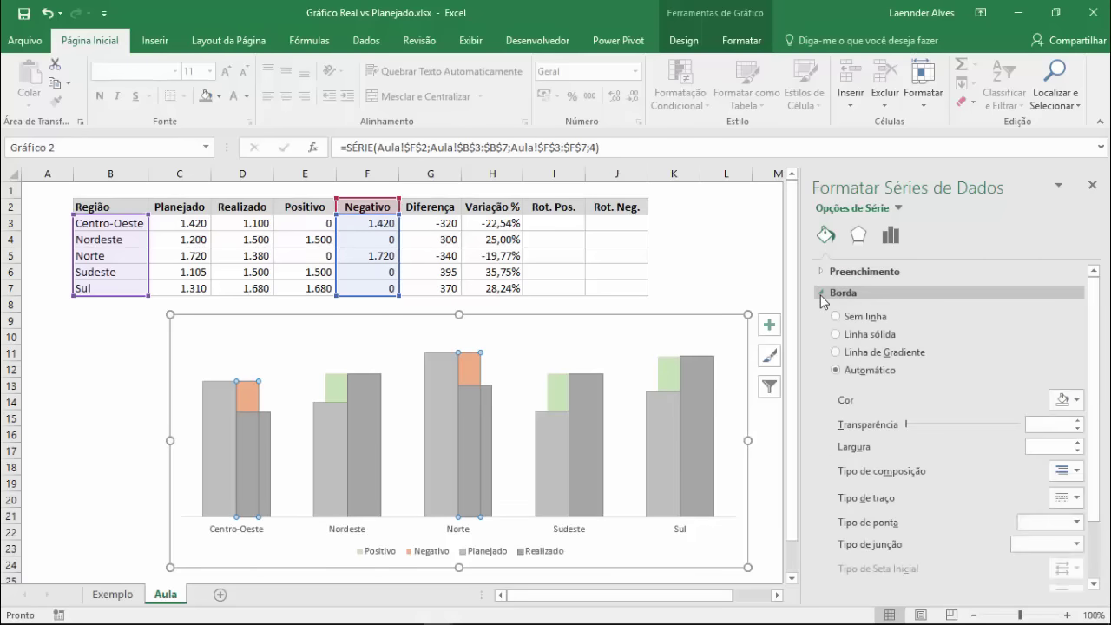
click(877, 340)
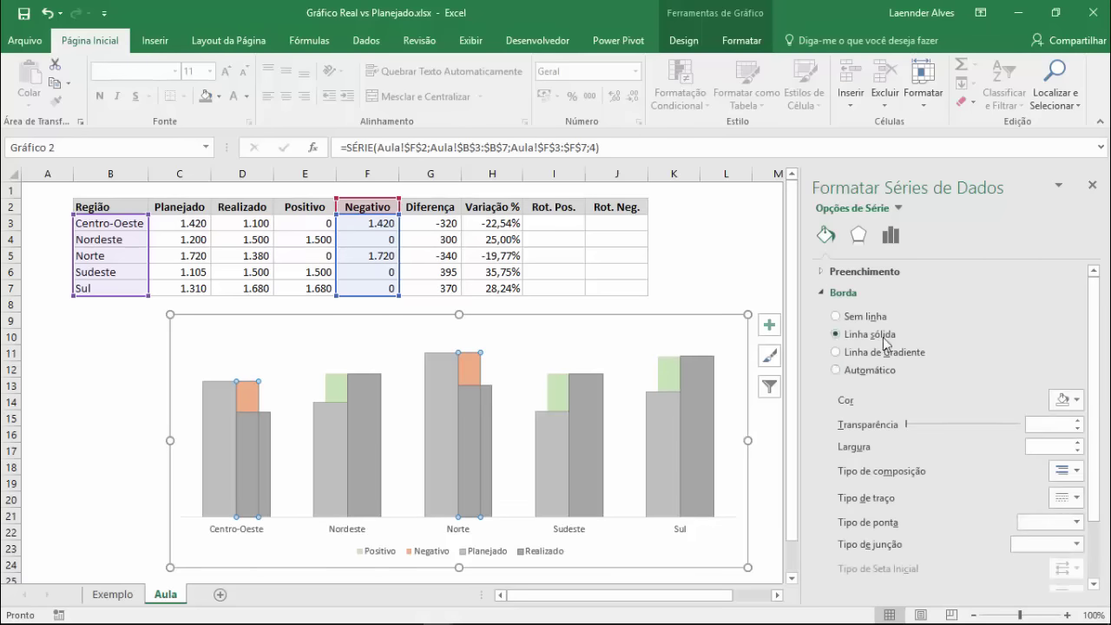
click(1066, 400)
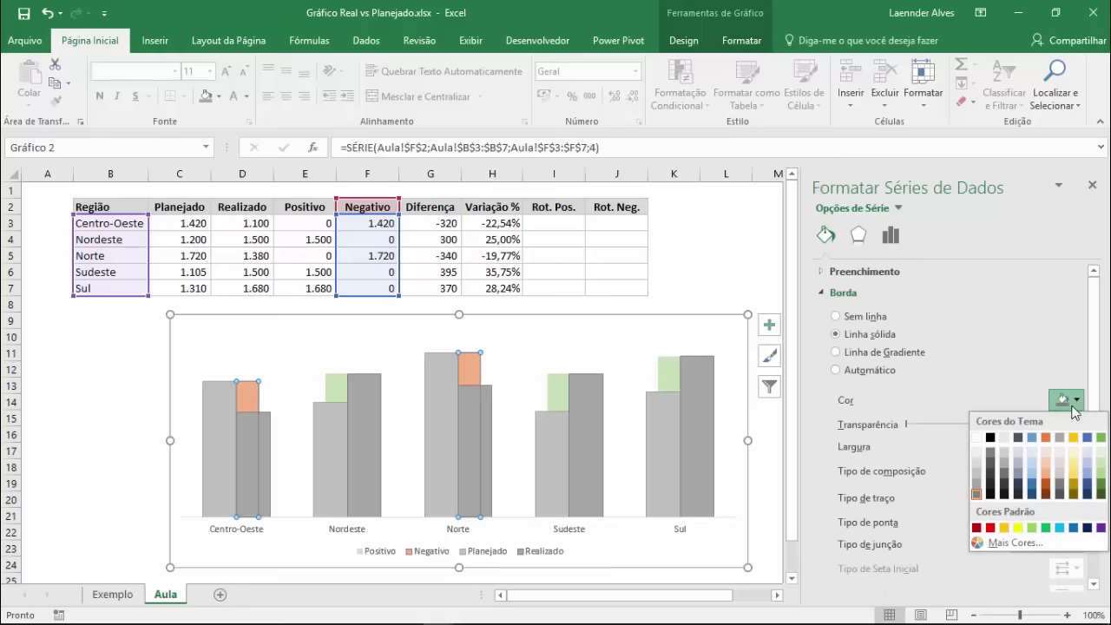
click(1101, 483)
click(1066, 400)
click(1045, 482)
click(348, 386)
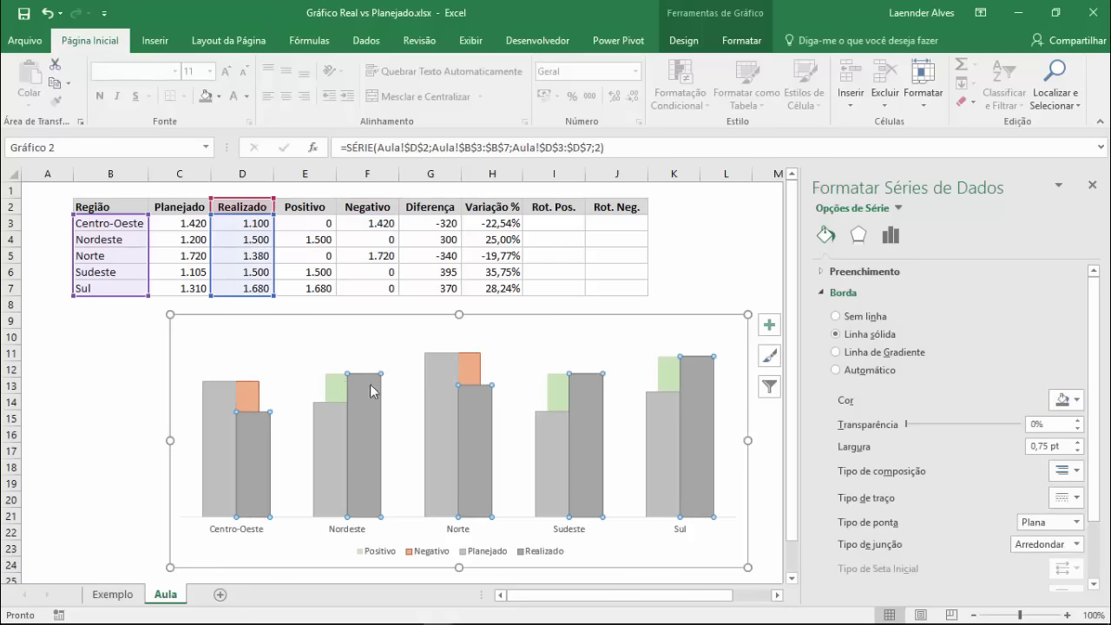
click(1064, 400)
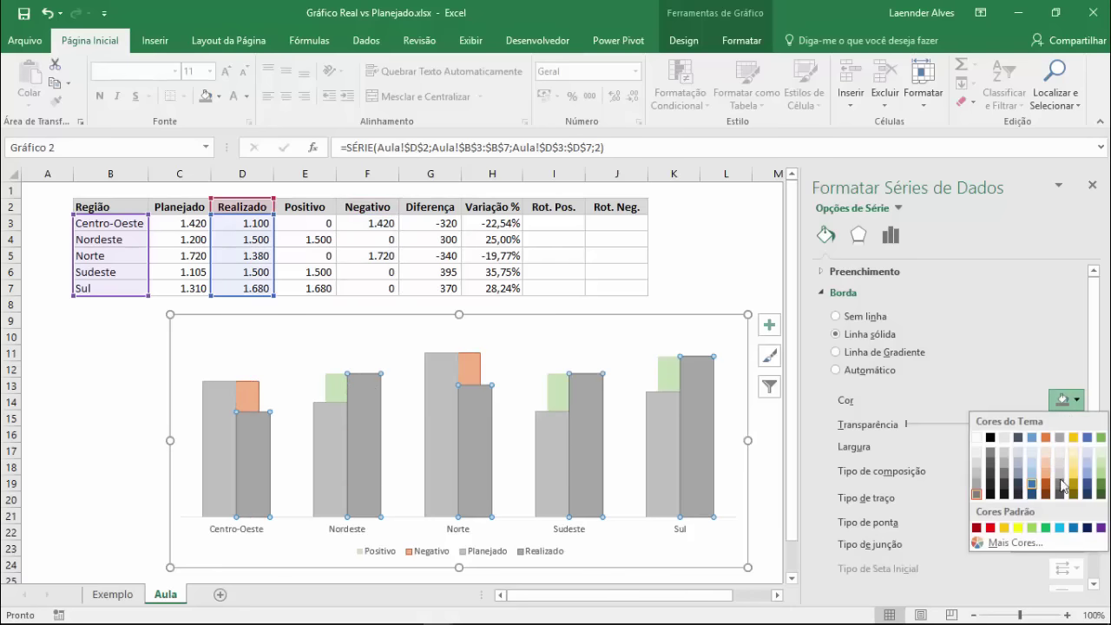
click(987, 461)
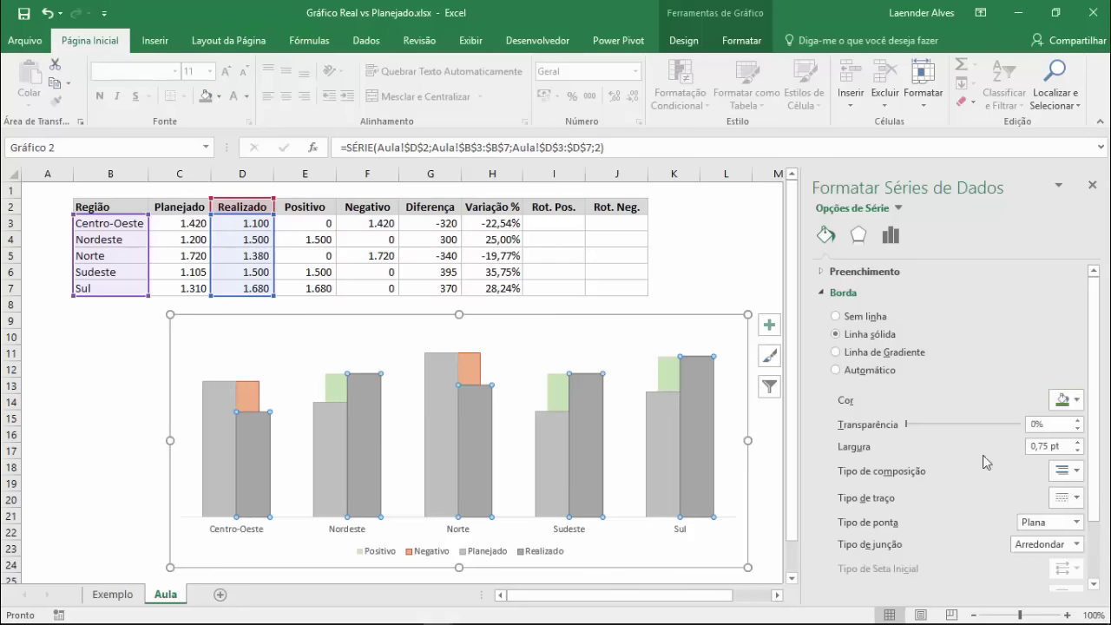
- Give the Positivo columns a dotted border line in the theme green, 25% darker (Verde, Ênfase 6, Mais Escuro 25%)
click(342, 392)
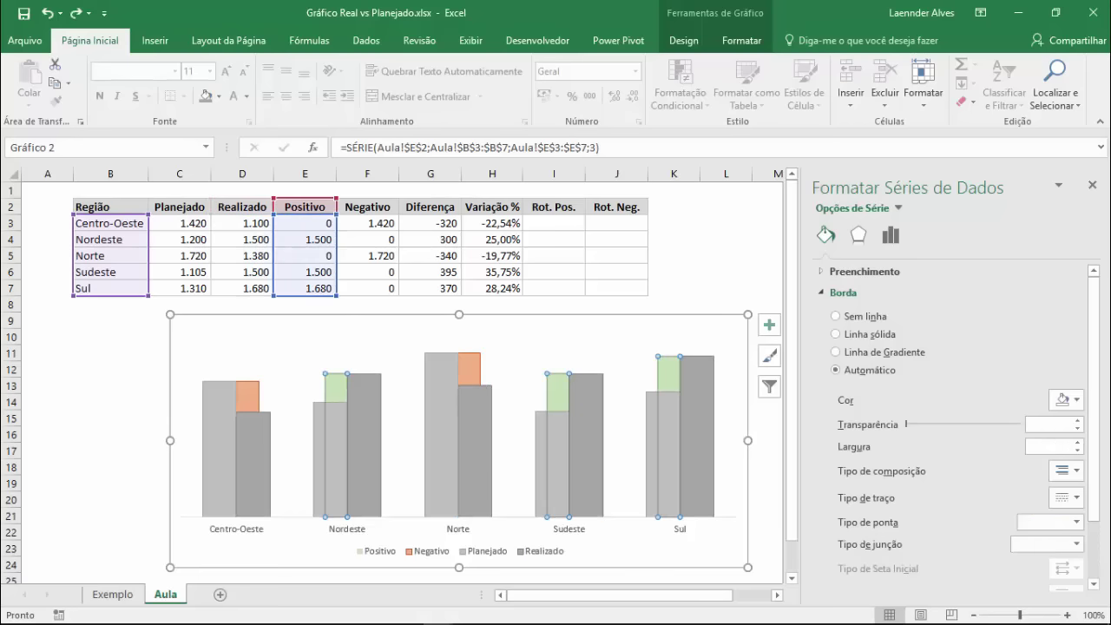
click(1066, 400)
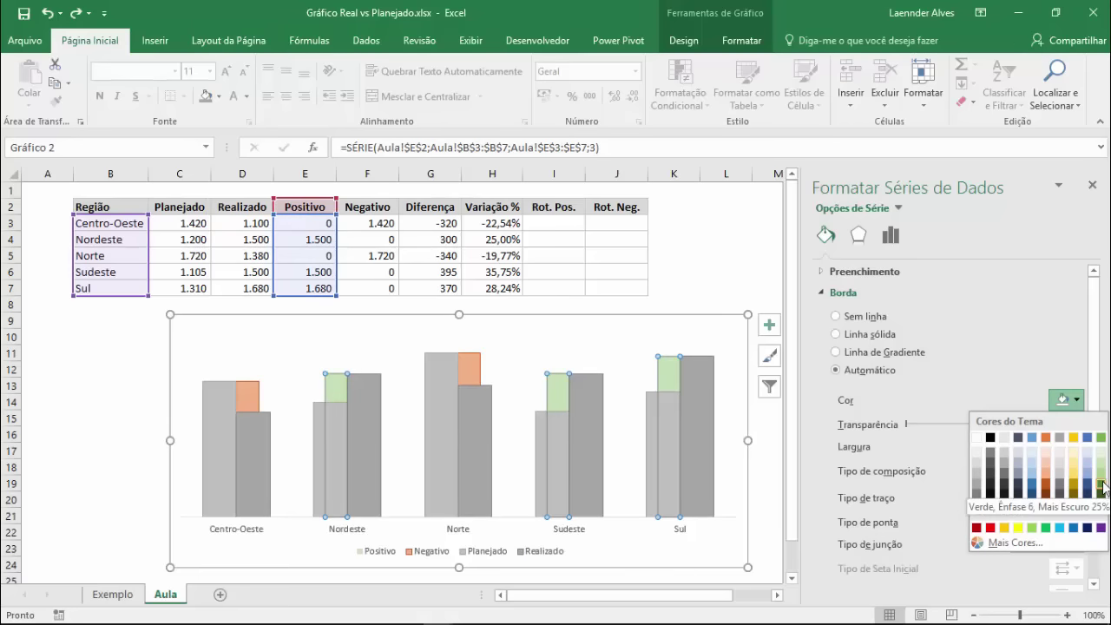
click(1102, 485)
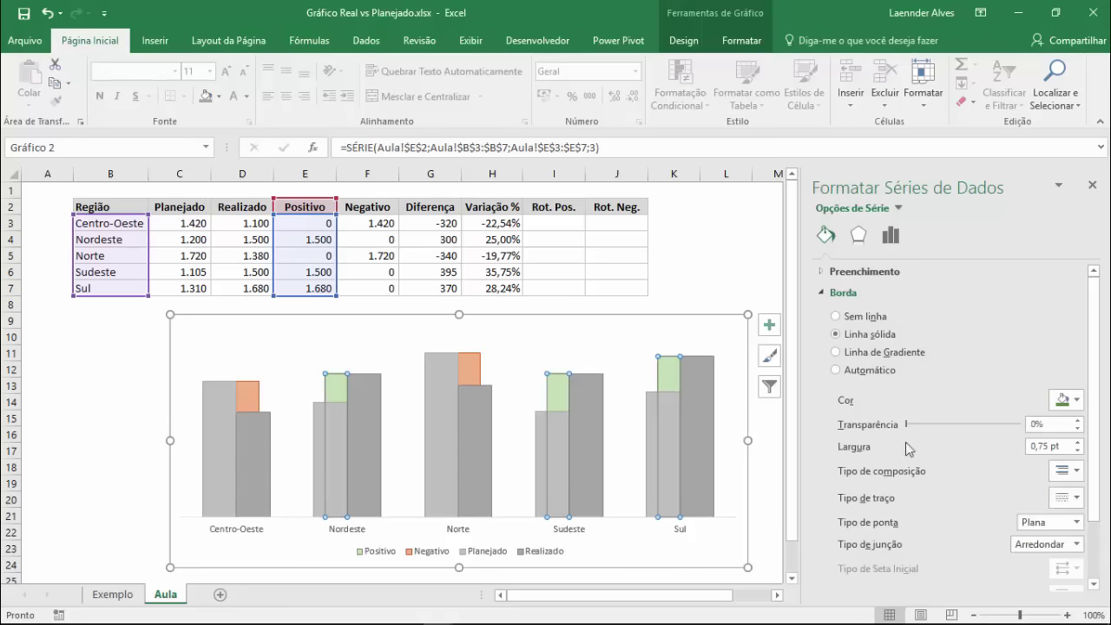
click(1066, 470)
click(1069, 491)
click(1076, 497)
click(1061, 521)
- Change the Negativo columns' border to a dotted line and close the formatting options
click(247, 397)
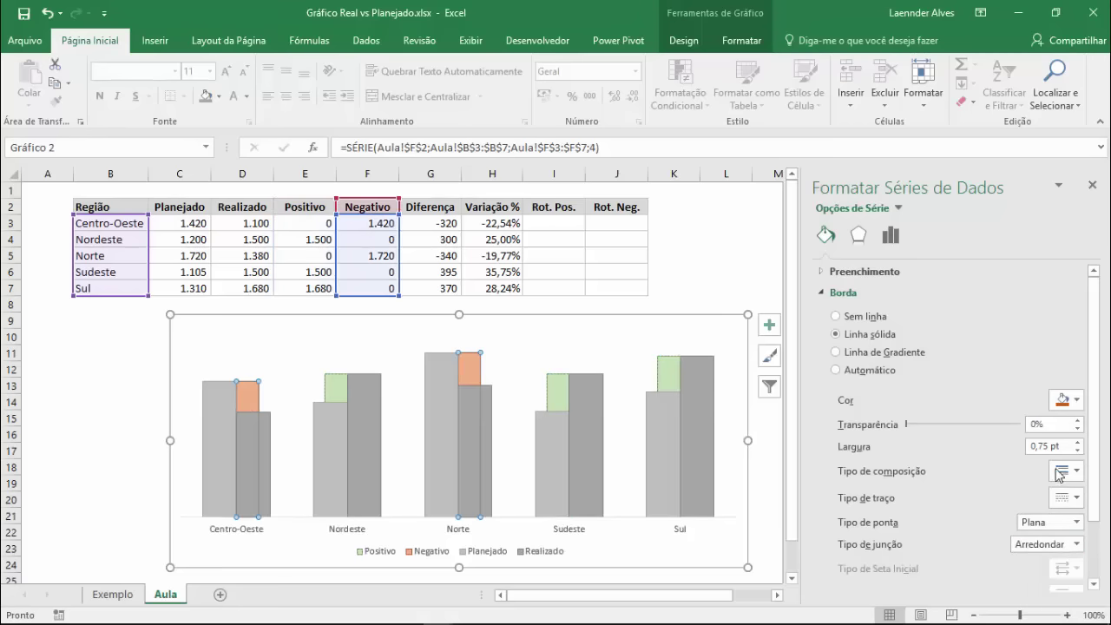
click(1068, 497)
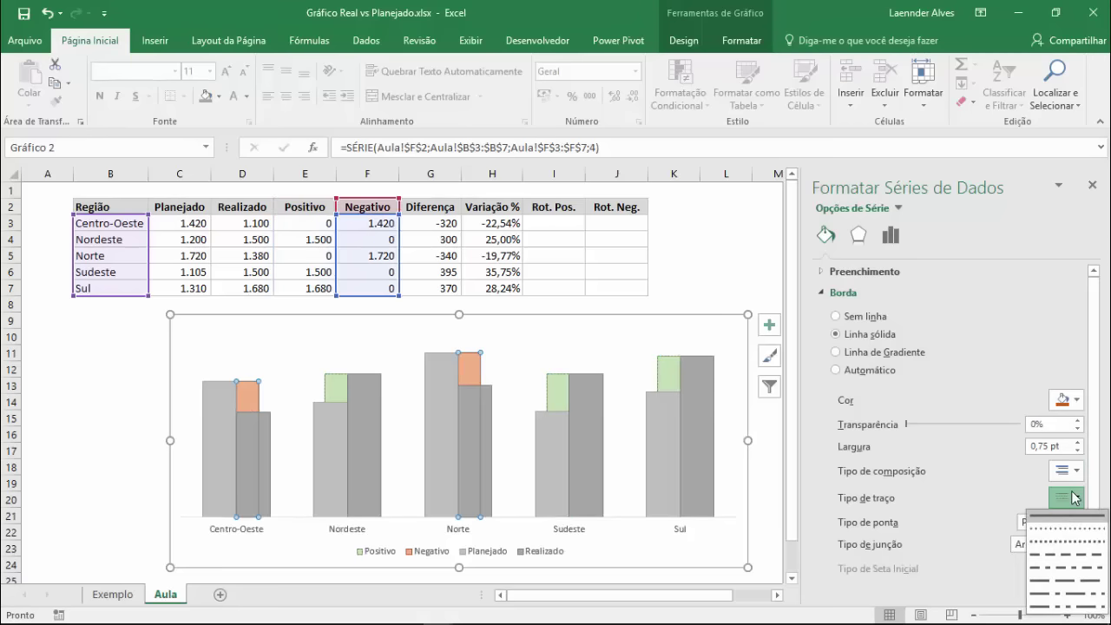
click(1061, 545)
click(111, 401)
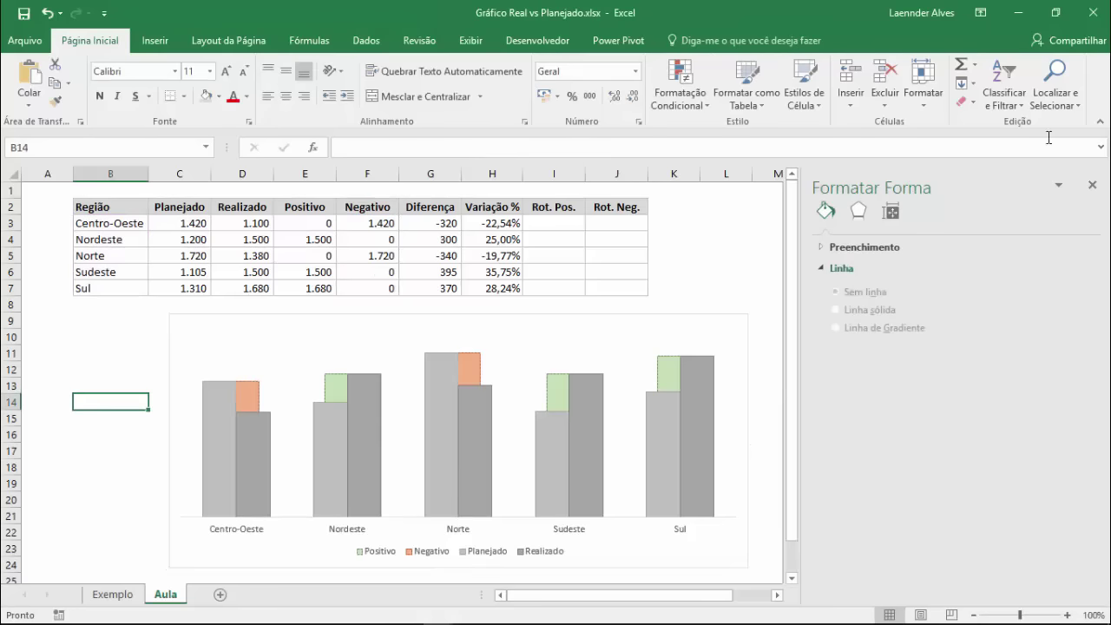
click(1092, 185)
- Set the Planejado value for Centro-Oeste in cell C3 to 1000 to test the chart
click(193, 223)
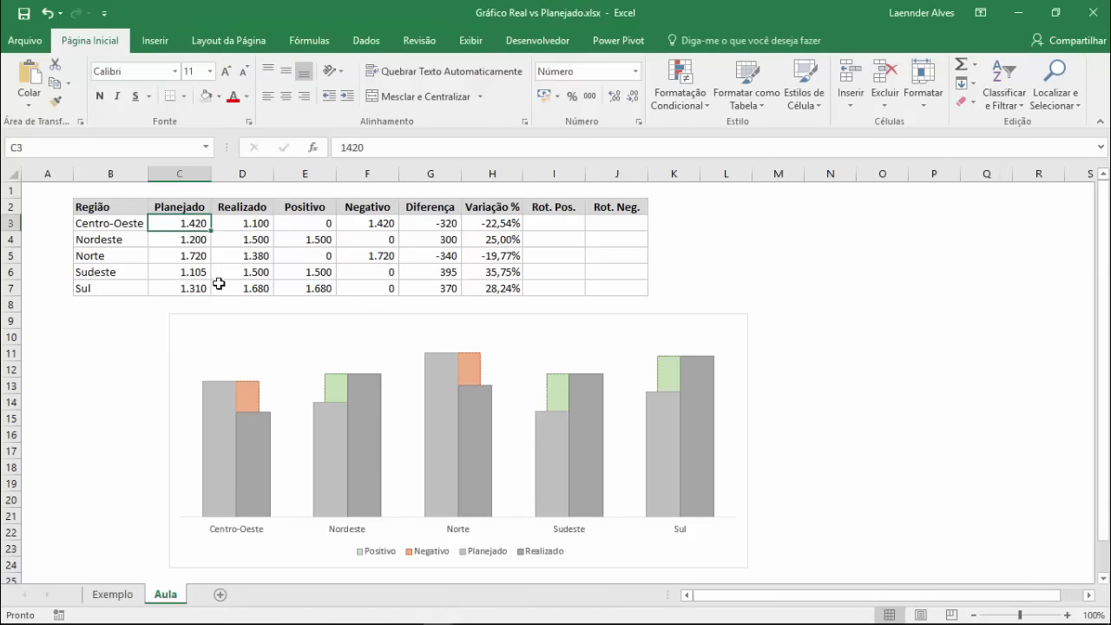
text(1.0)
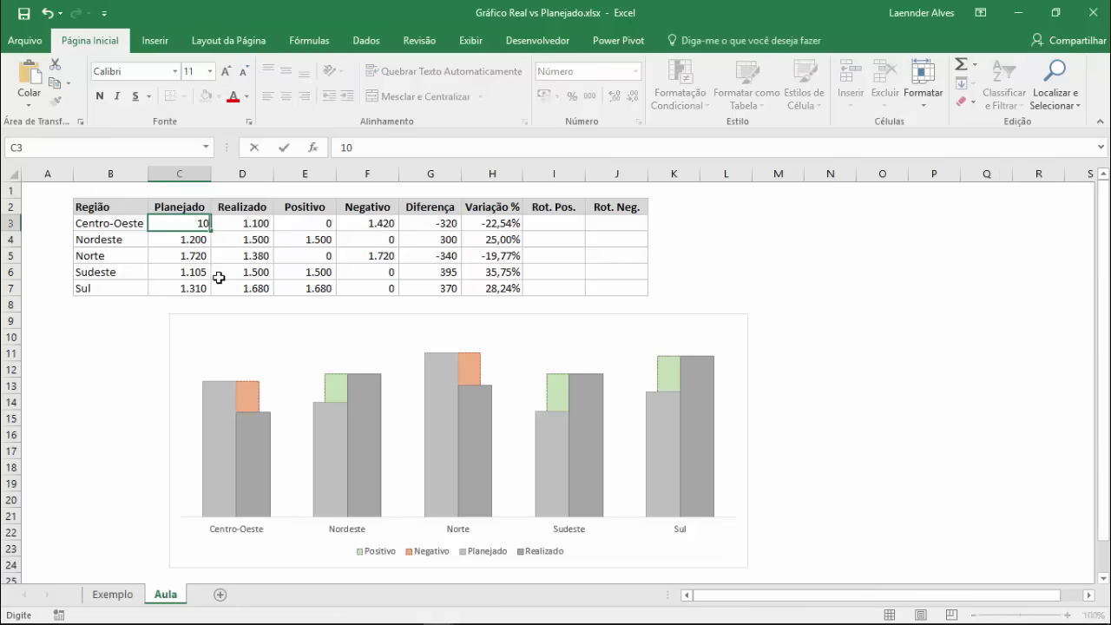
text(00)
key(Return)
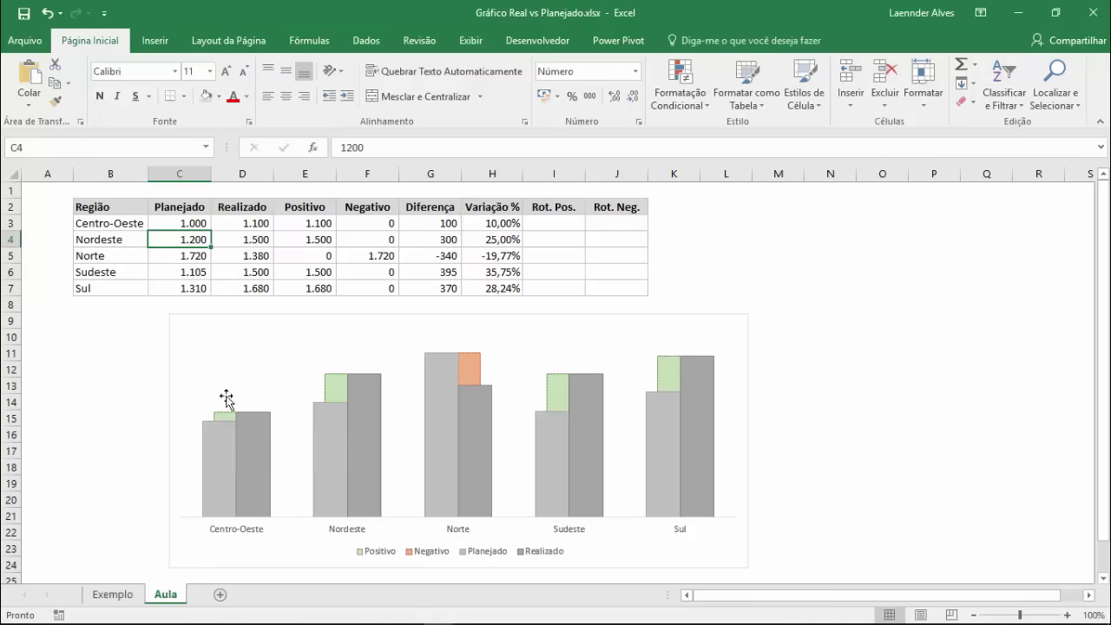
- Set the Planejado value for Centro-Oeste in cell C3 to 1480
click(187, 224)
text(1.)
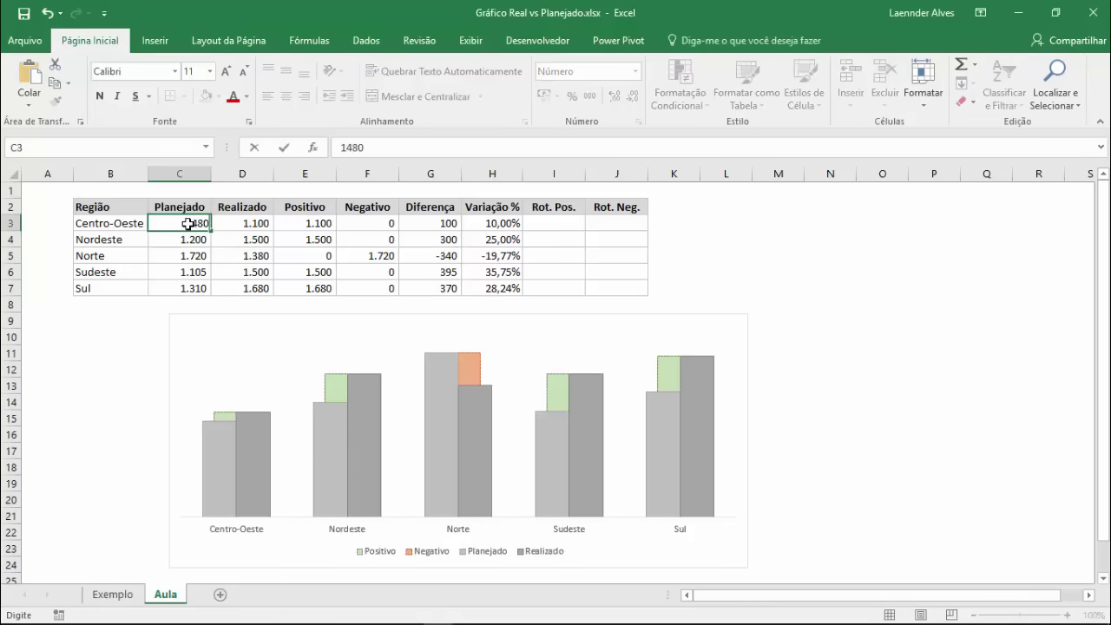
text(480)
key(Return)
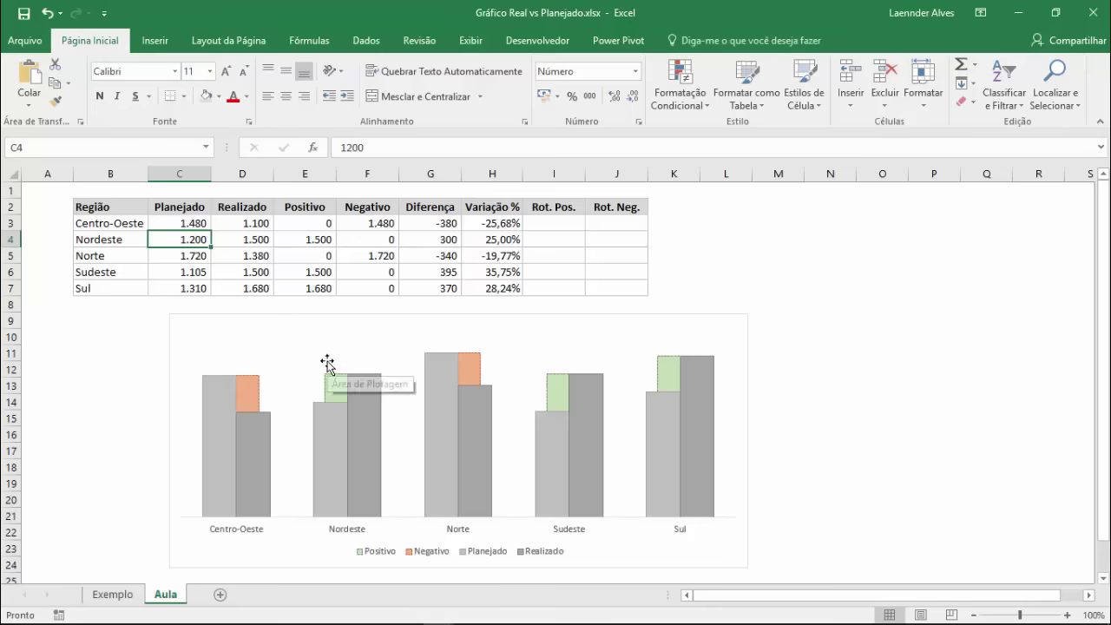
- Add data labels to the Planejado and Realizado columns of the chart
right_click(220, 435)
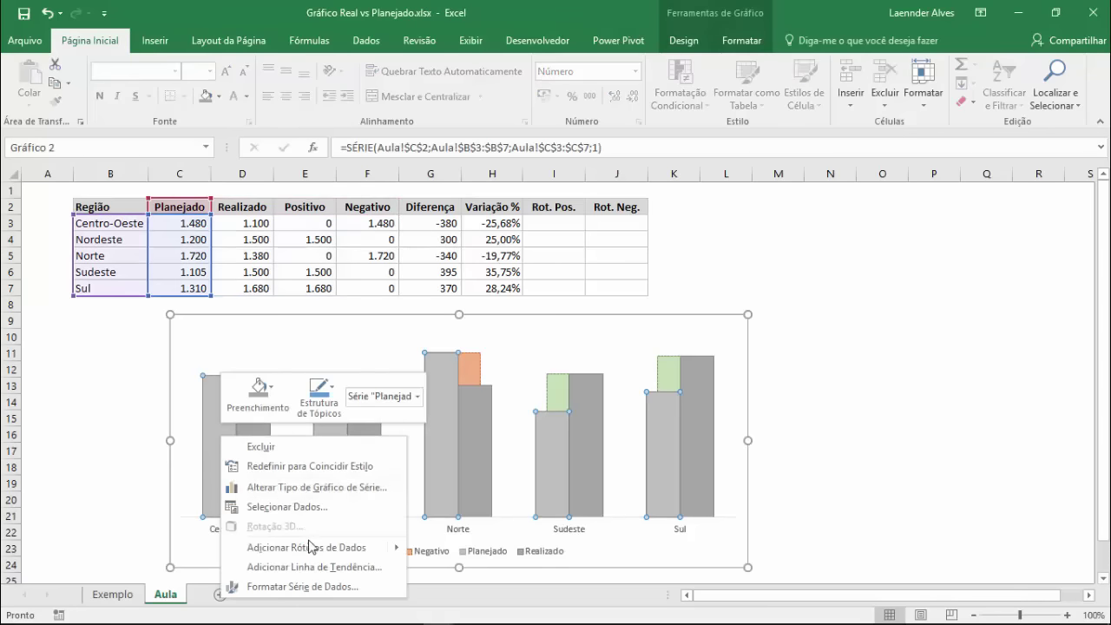
click(306, 547)
right_click(253, 445)
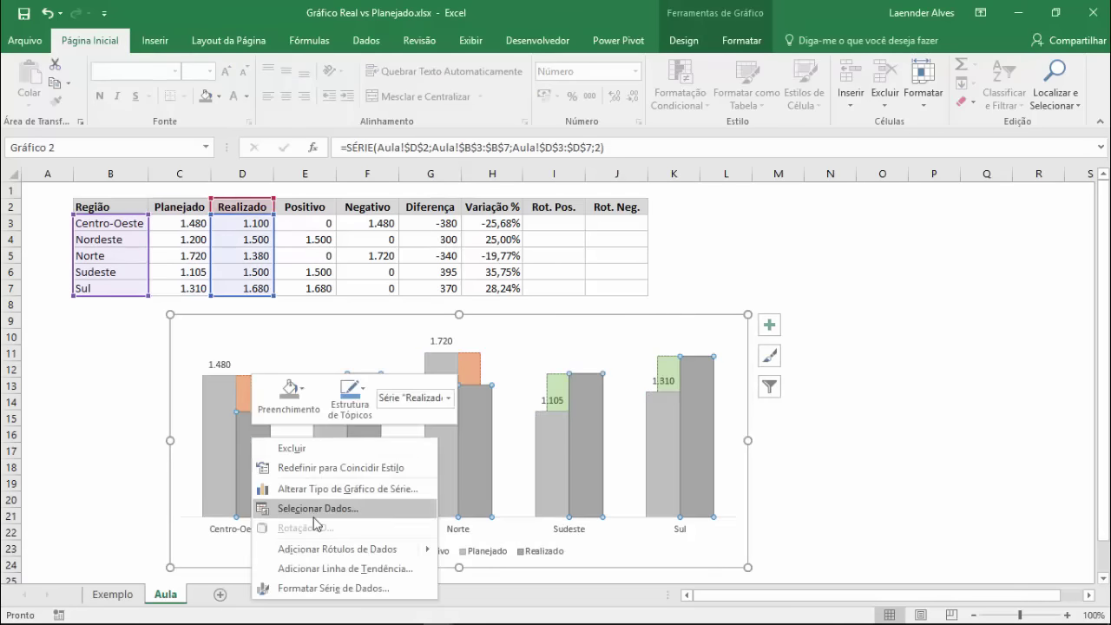
click(261, 549)
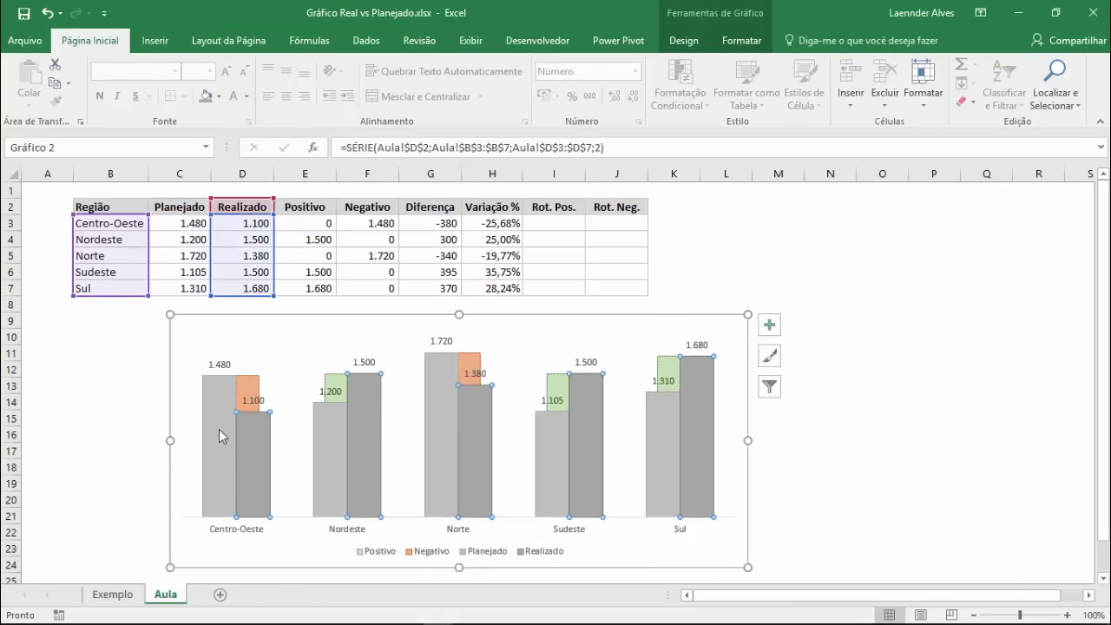
- Position the Planejado and Realizado data labels at the inside end of their columns (Extremidade Interna)
right_click(223, 366)
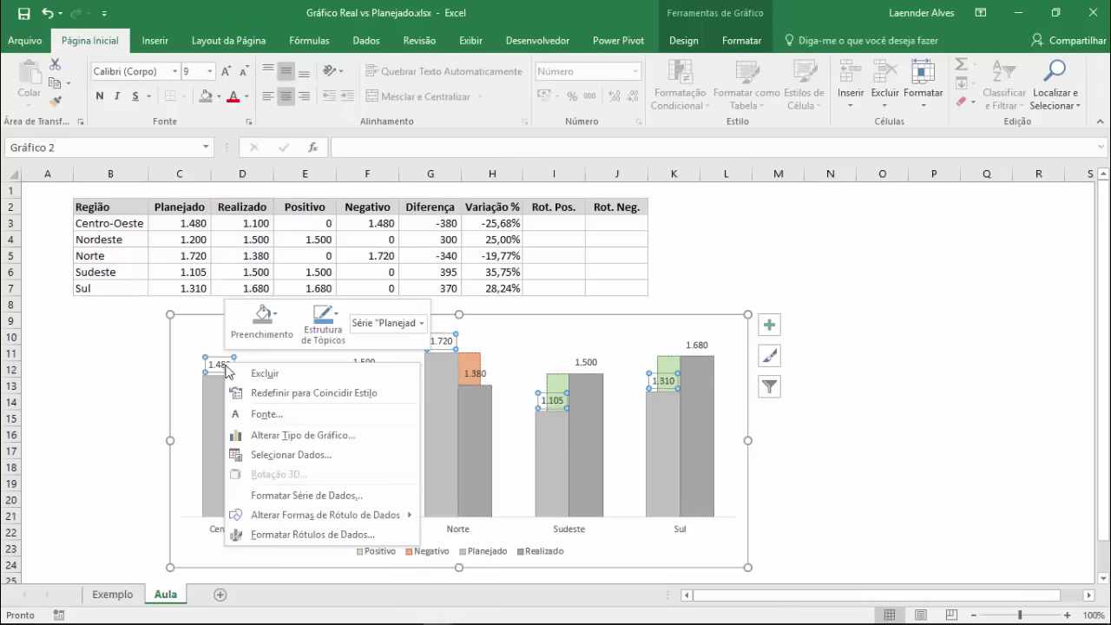
click(328, 536)
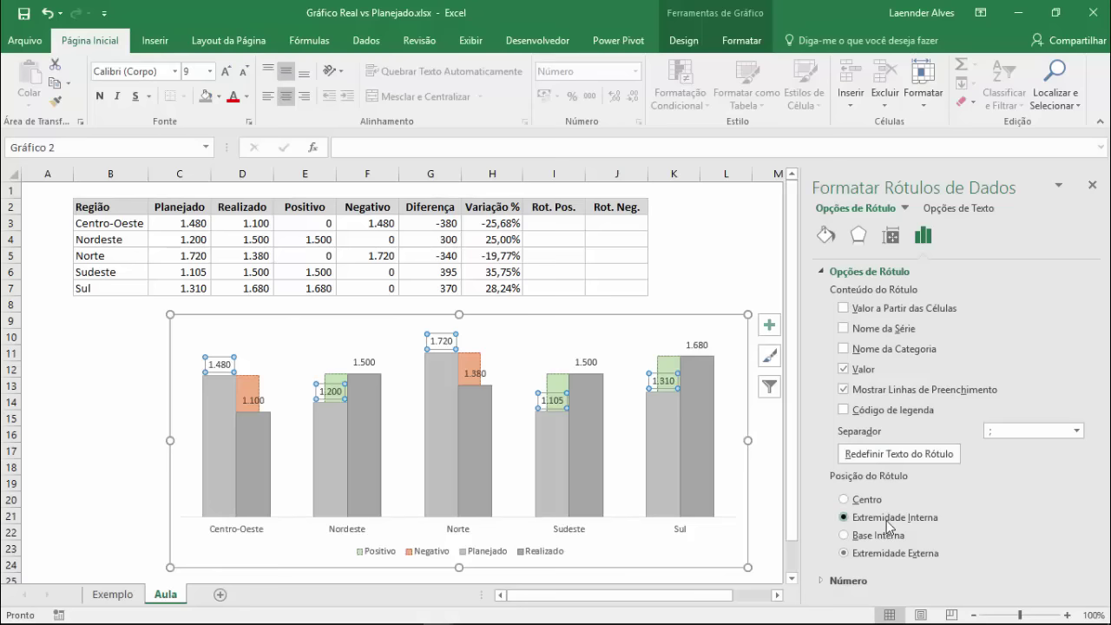
click(887, 521)
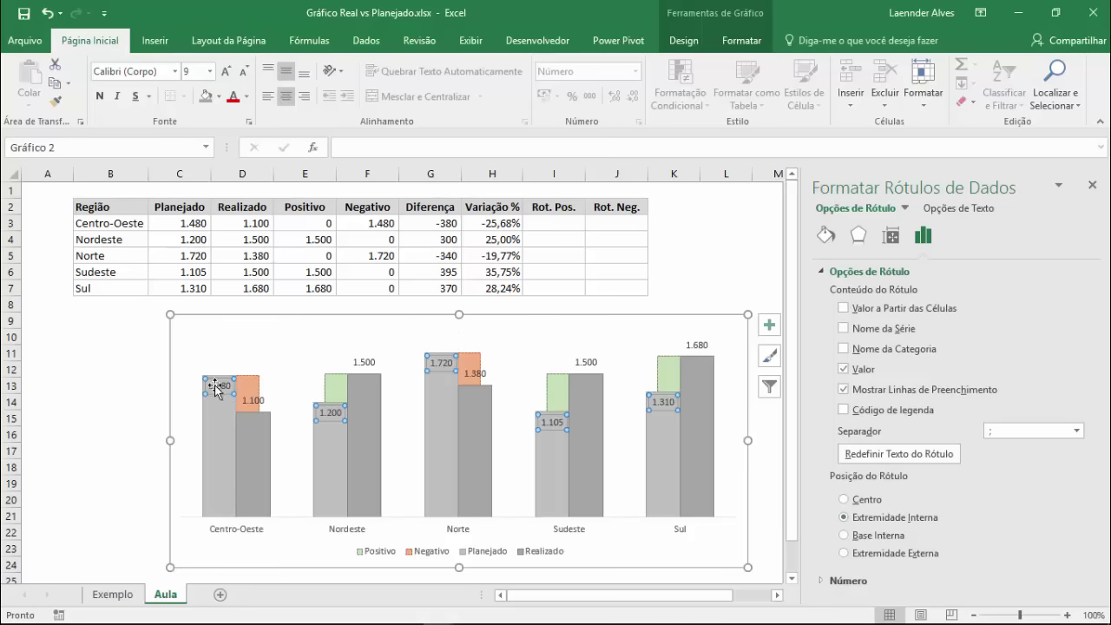
click(250, 401)
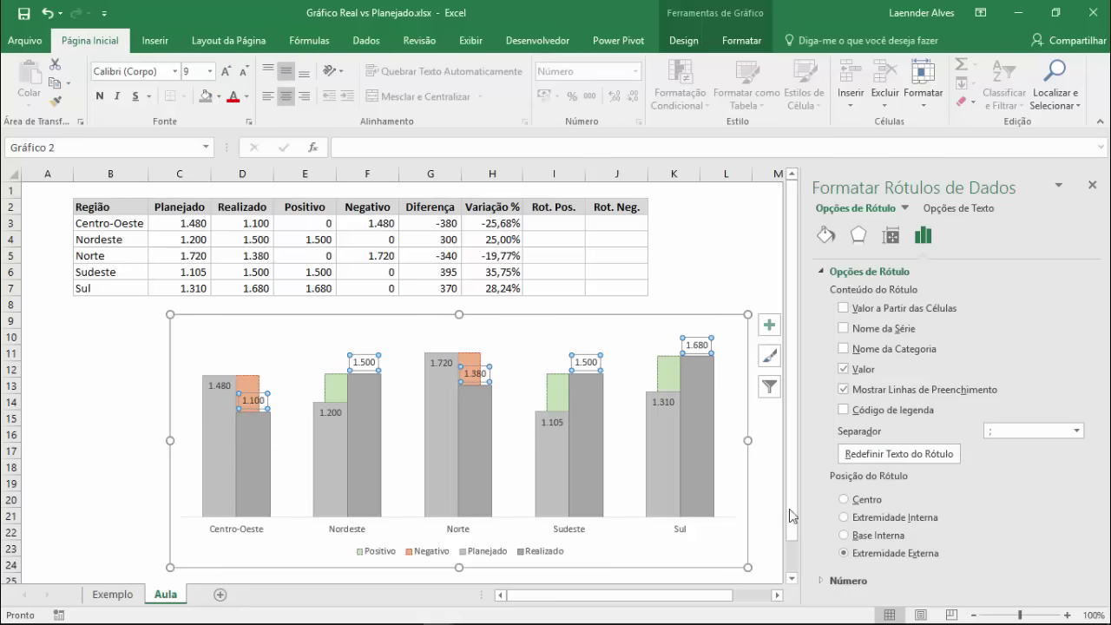
click(892, 523)
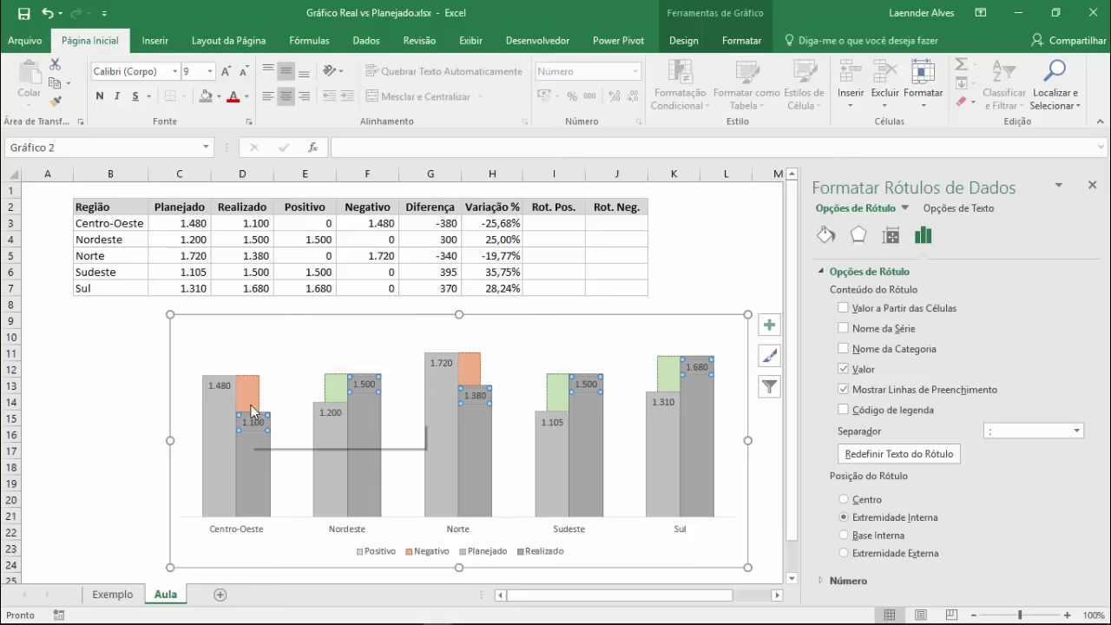
- Add data labels to the Negativo columns of the chart
click(251, 393)
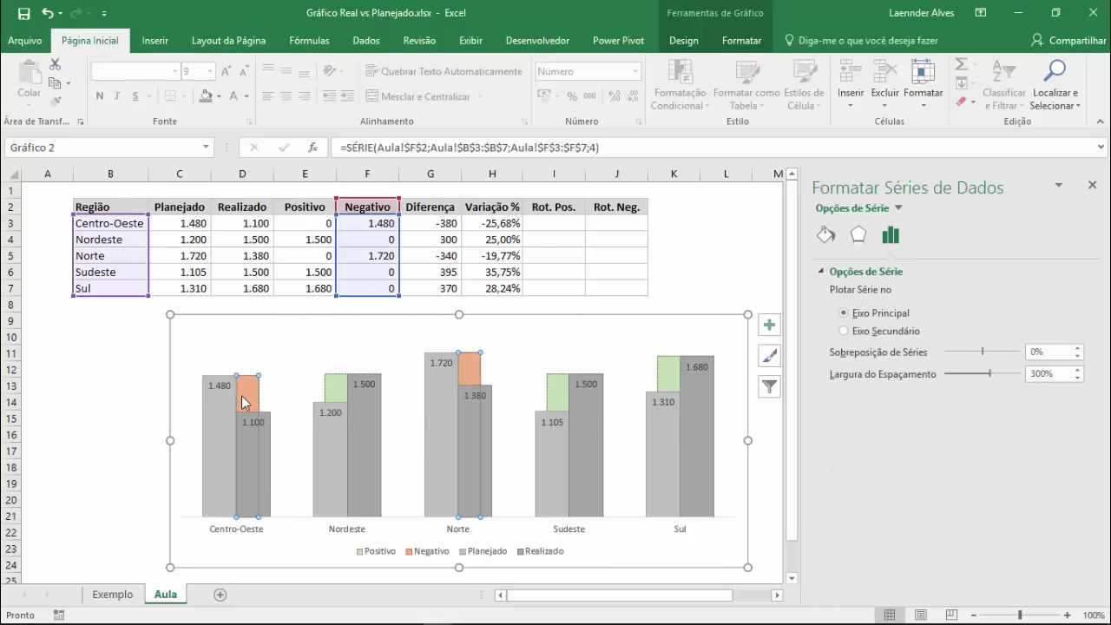
right_click(244, 399)
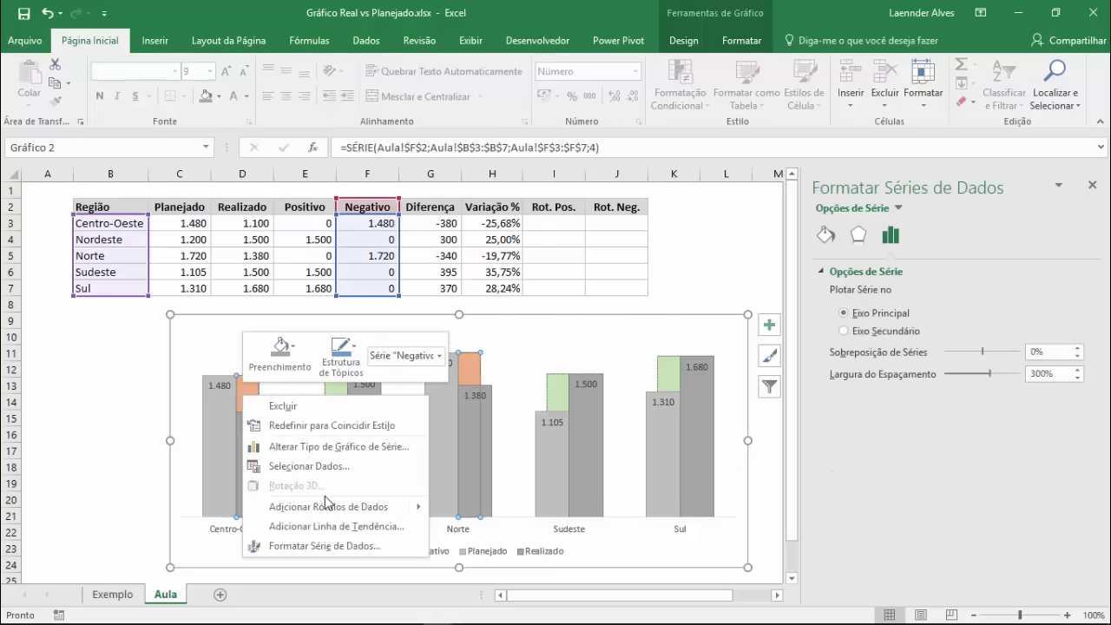
mouse_move(327, 506)
click(486, 505)
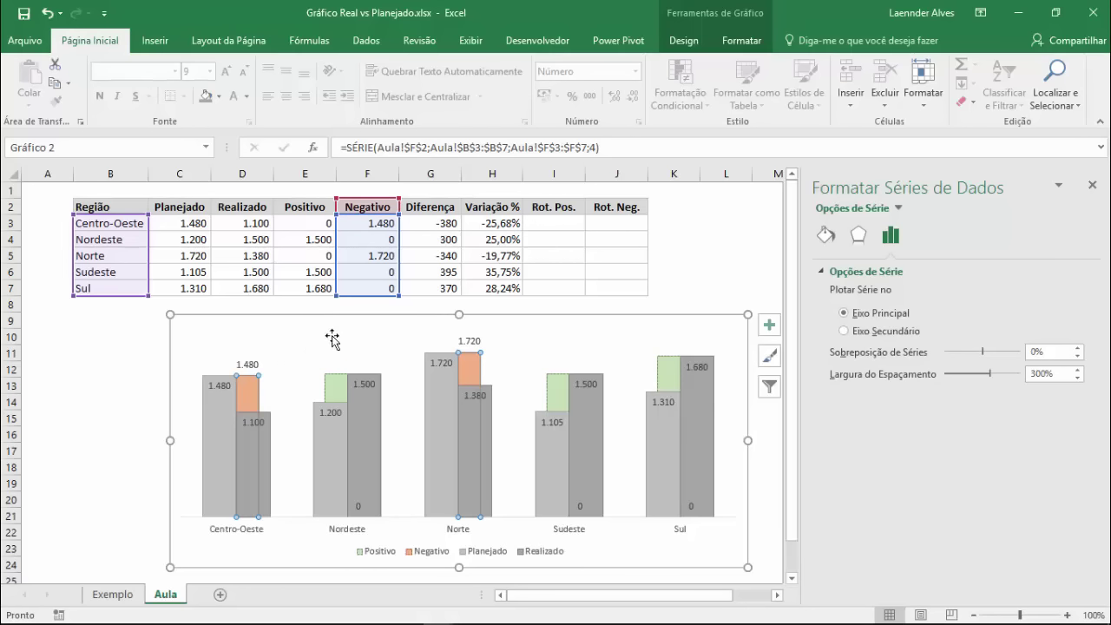
- Enter =SE(G3>0;G3;"") in Rot. Pos. cell I3 and fill the formula down to I7
click(556, 228)
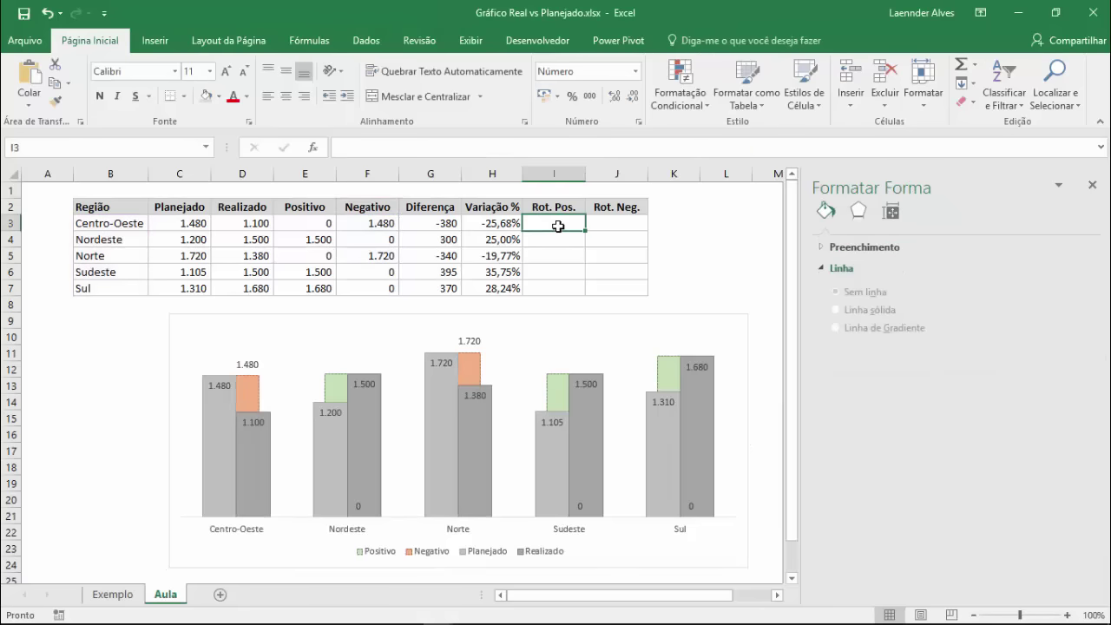
text(=SE)
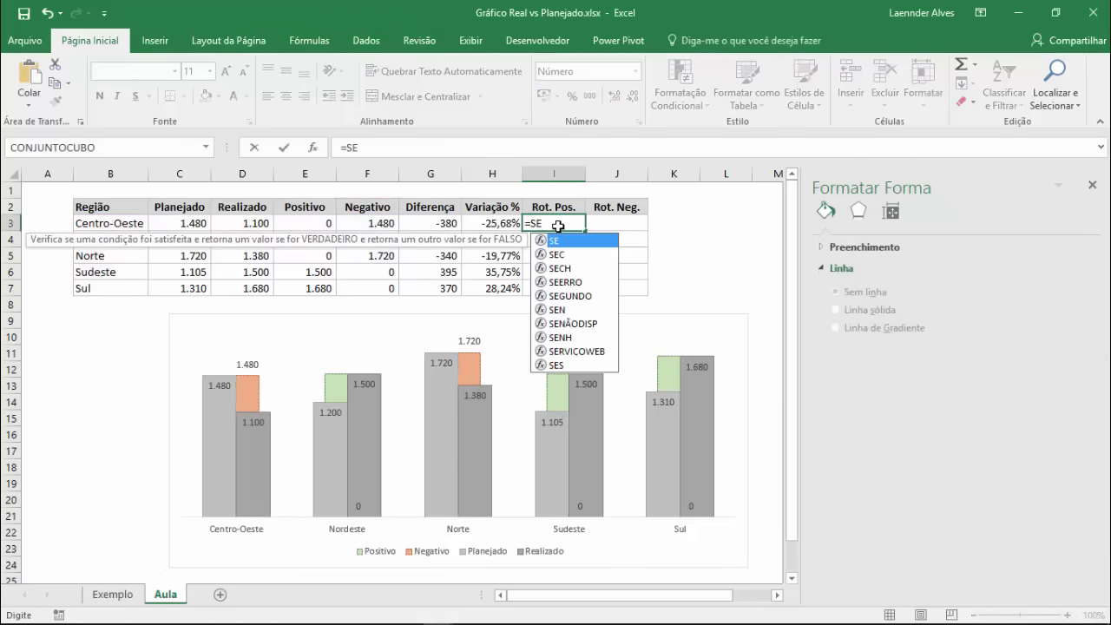
text(()
click(445, 226)
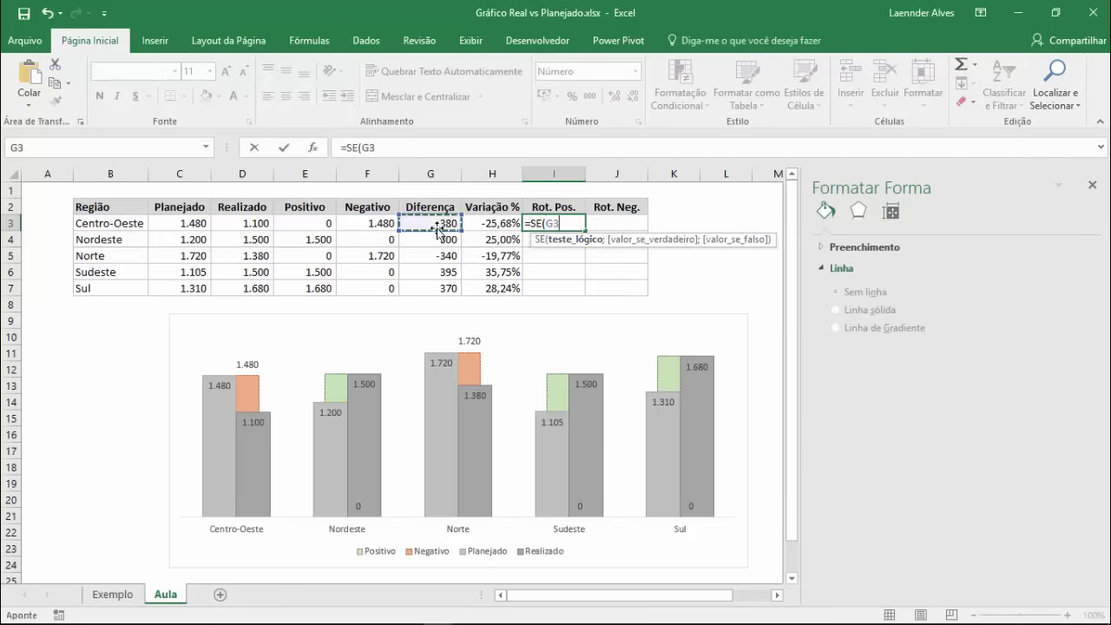
text(<)
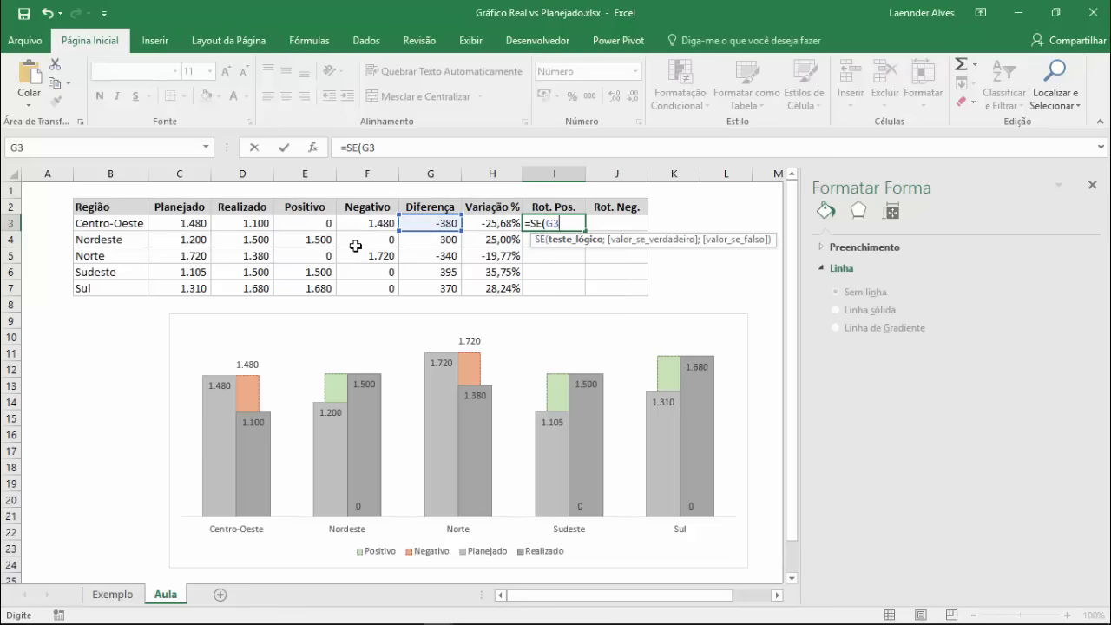
text(0;)
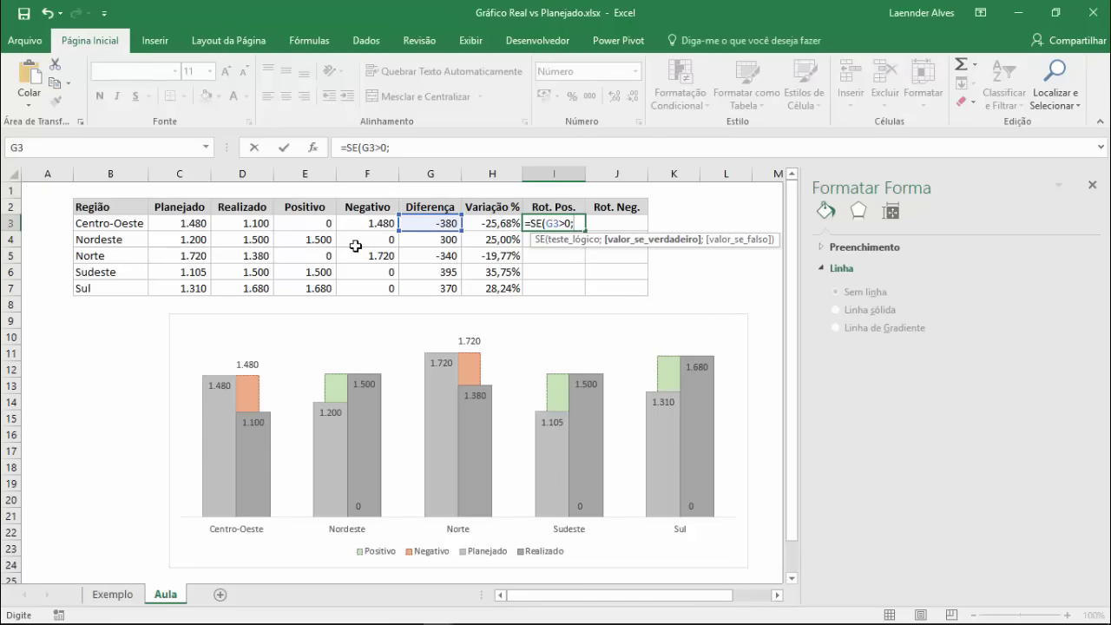
click(415, 223)
text(;)
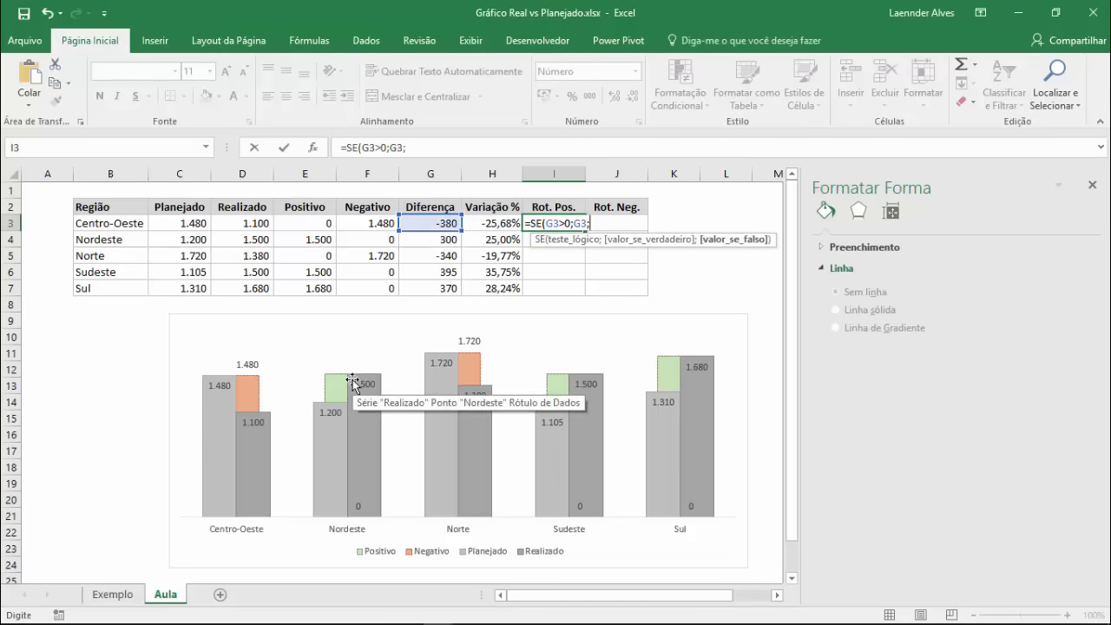
text(""))
key(Return)
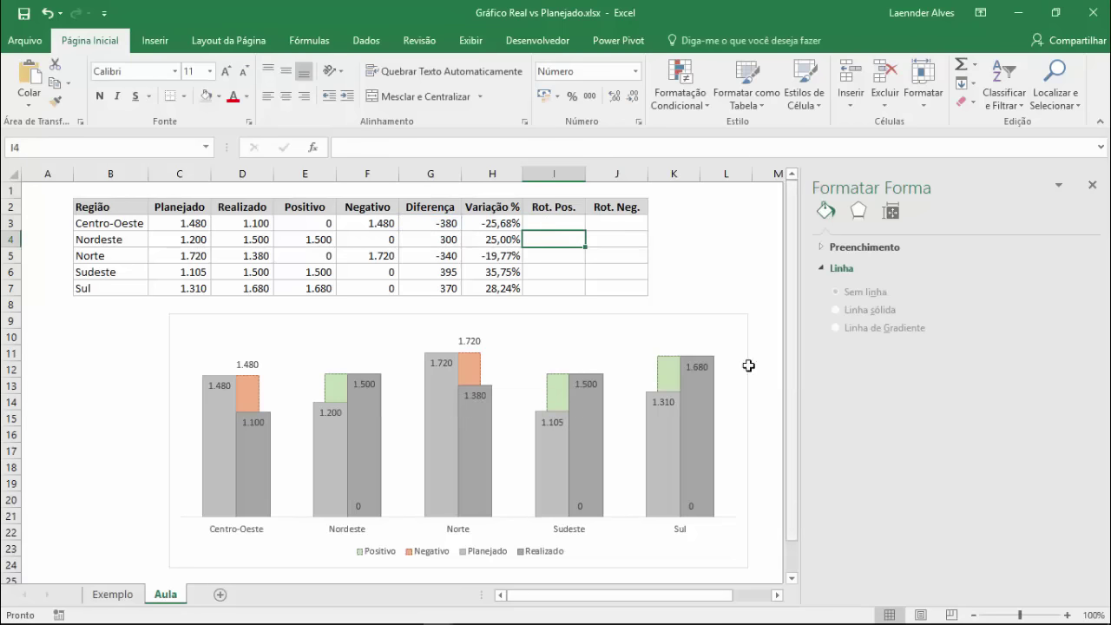
click(572, 223)
drag(585, 230, 585, 289)
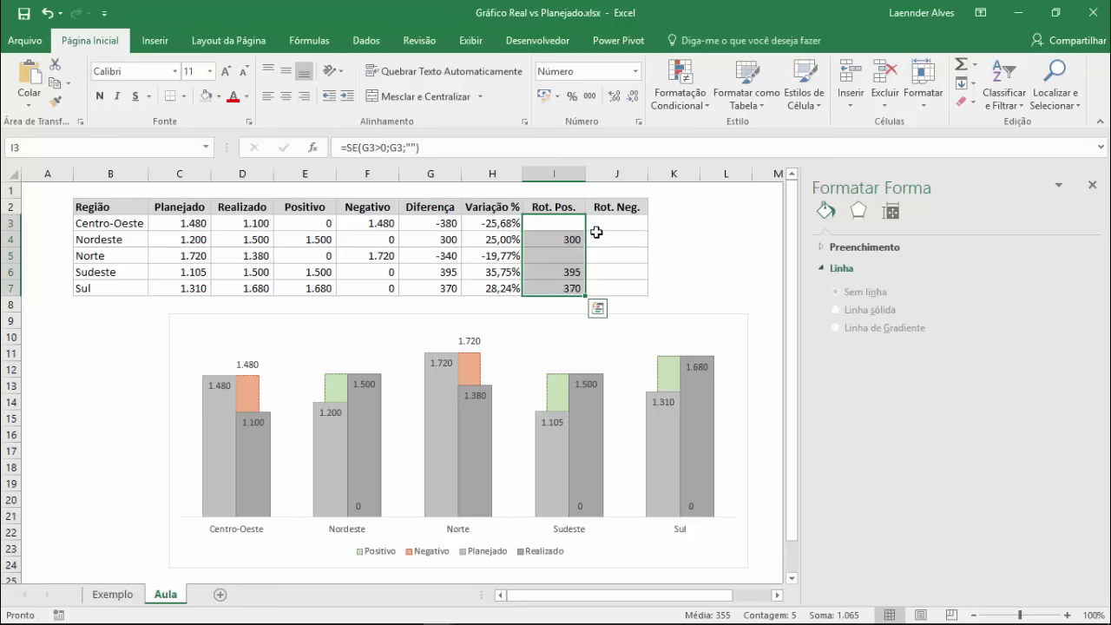
- Reuse the Rot. Pos. formula in J3 as =SE(G3<0;G3;"") and fill it down to J7
click(578, 228)
double_click(591, 224)
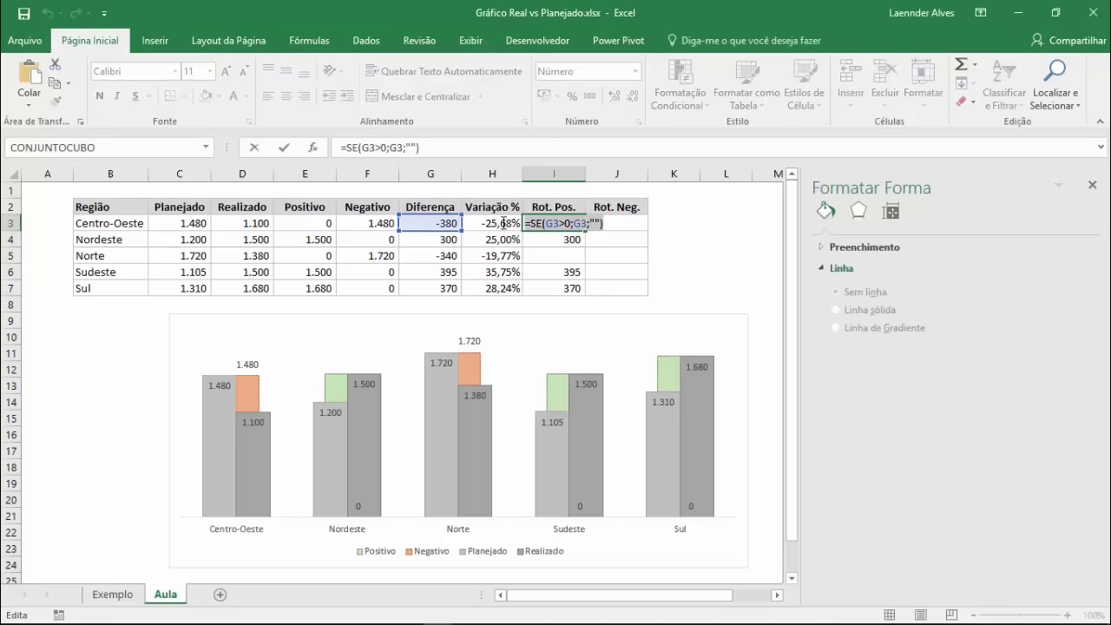
click(630, 223)
key(ctrl+v)
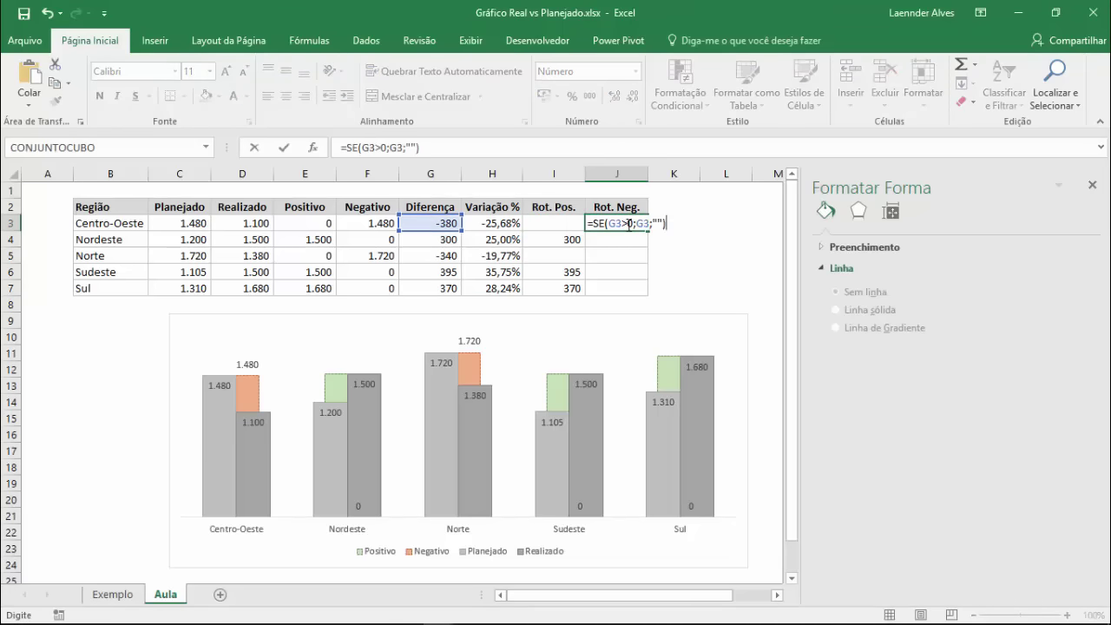
click(625, 224)
key(BackSpace)
text(<)
key(Return)
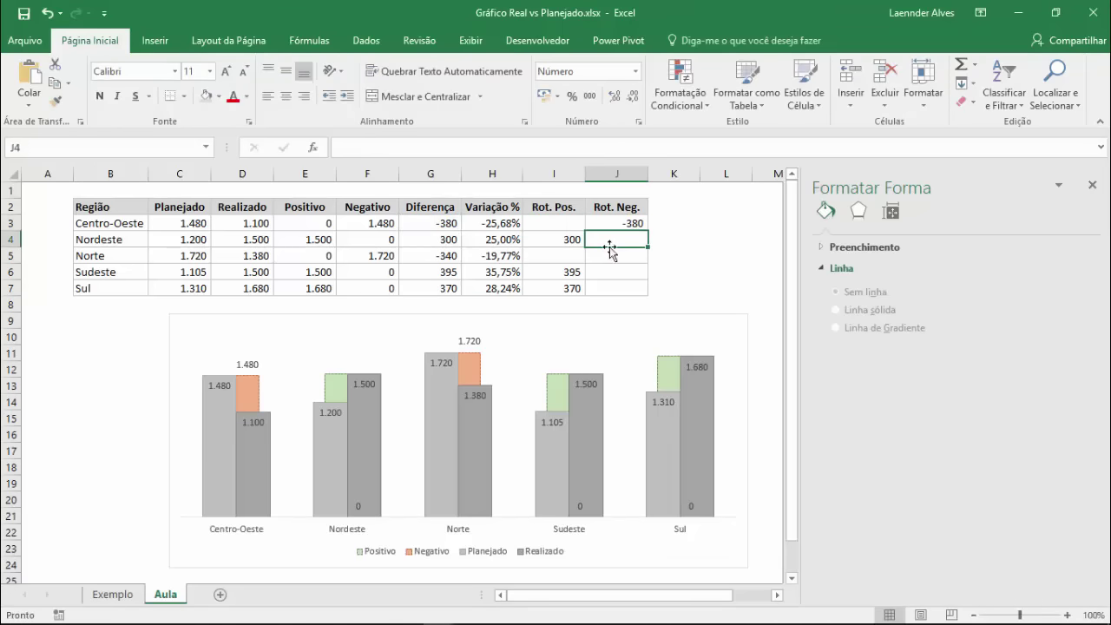
click(631, 224)
drag(647, 231, 645, 295)
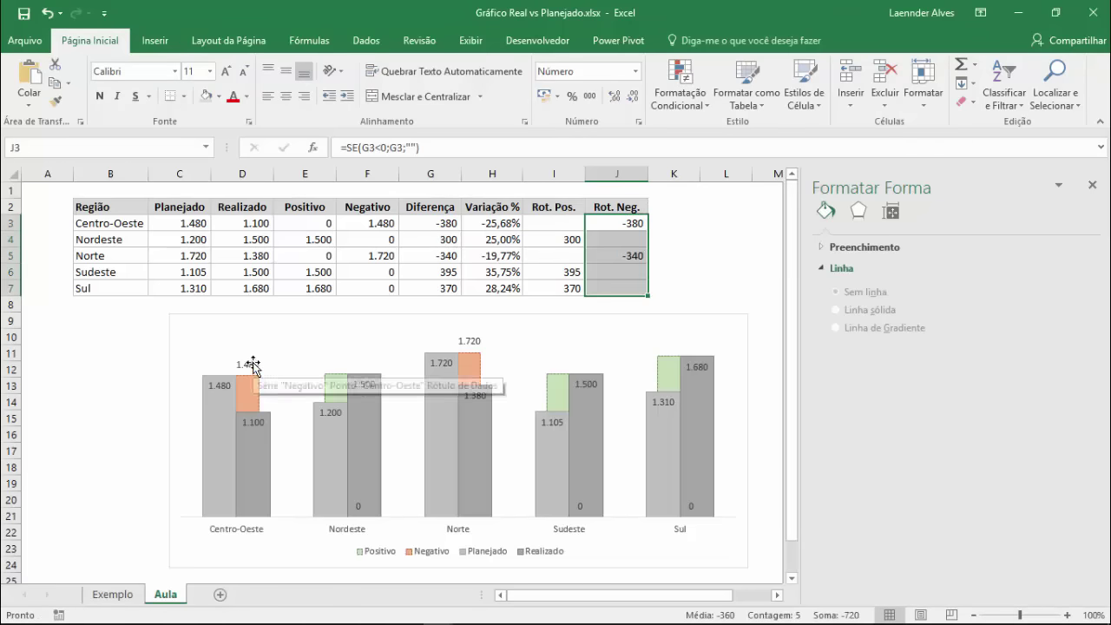
- Add data labels to the Positivo columns of the chart
right_click(337, 391)
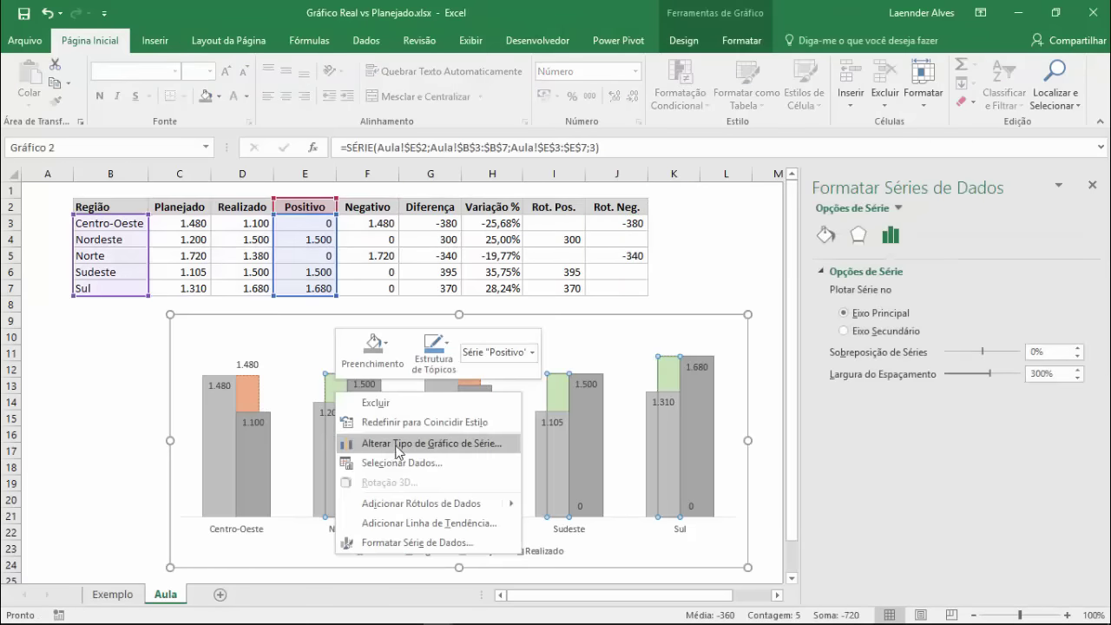
click(415, 502)
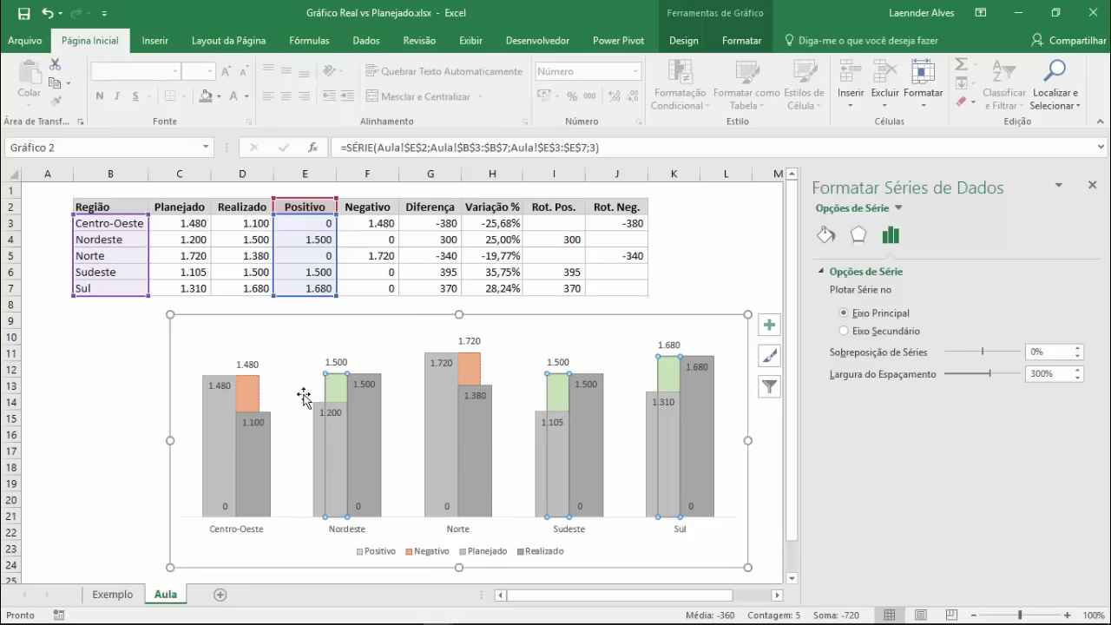
- Make the Negativo data labels show only the values from cells J3:J7, with Valor and Mostrar Linhas de Preenchimento turned off
right_click(250, 366)
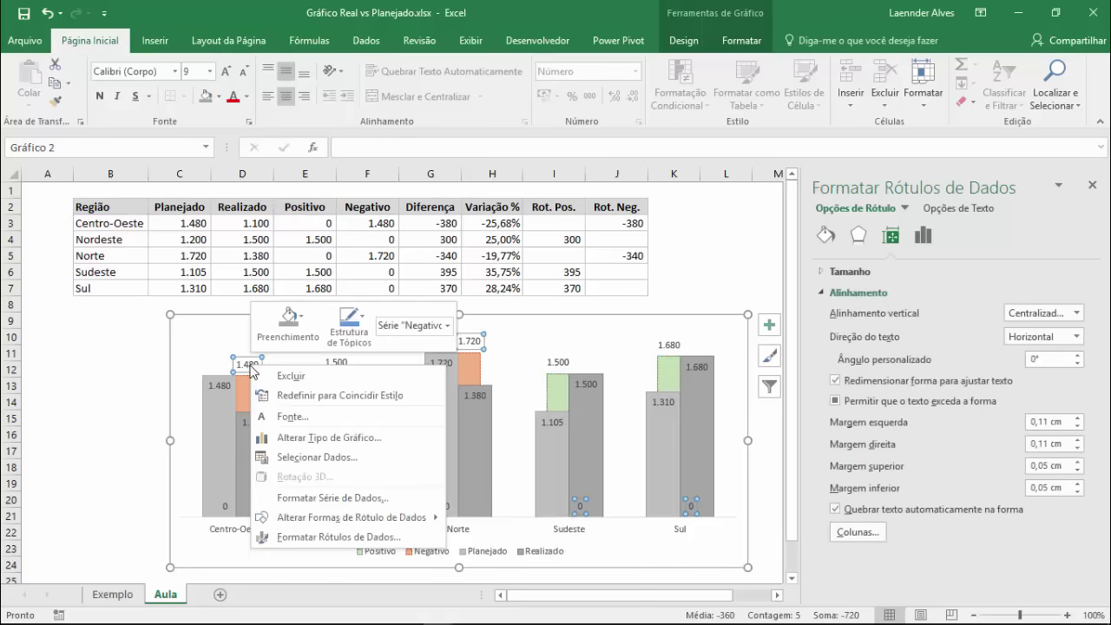
click(338, 536)
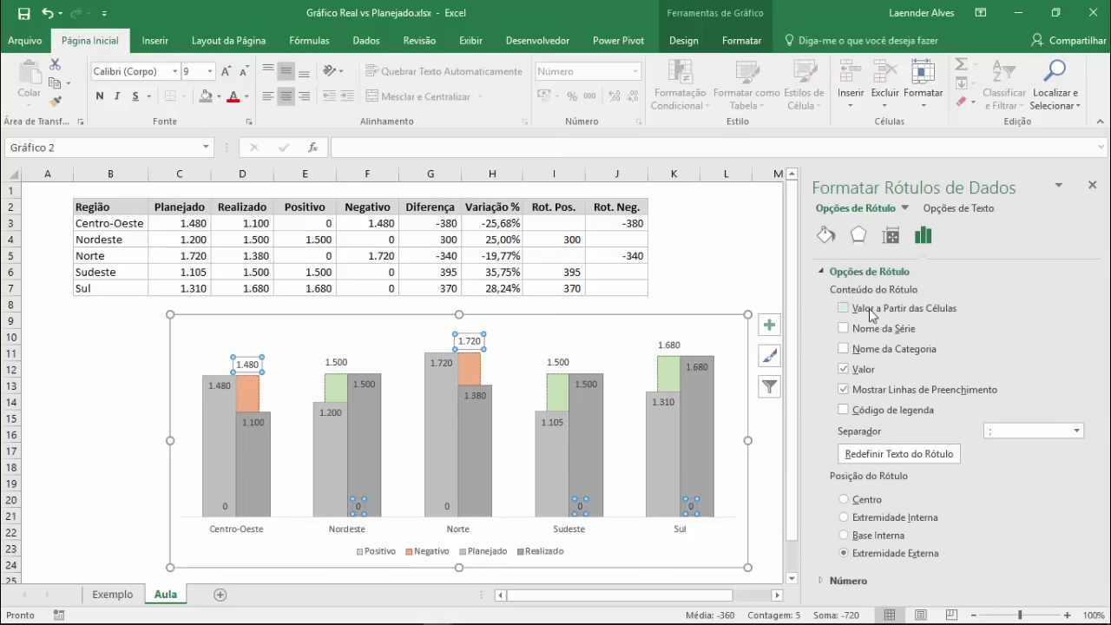
click(870, 310)
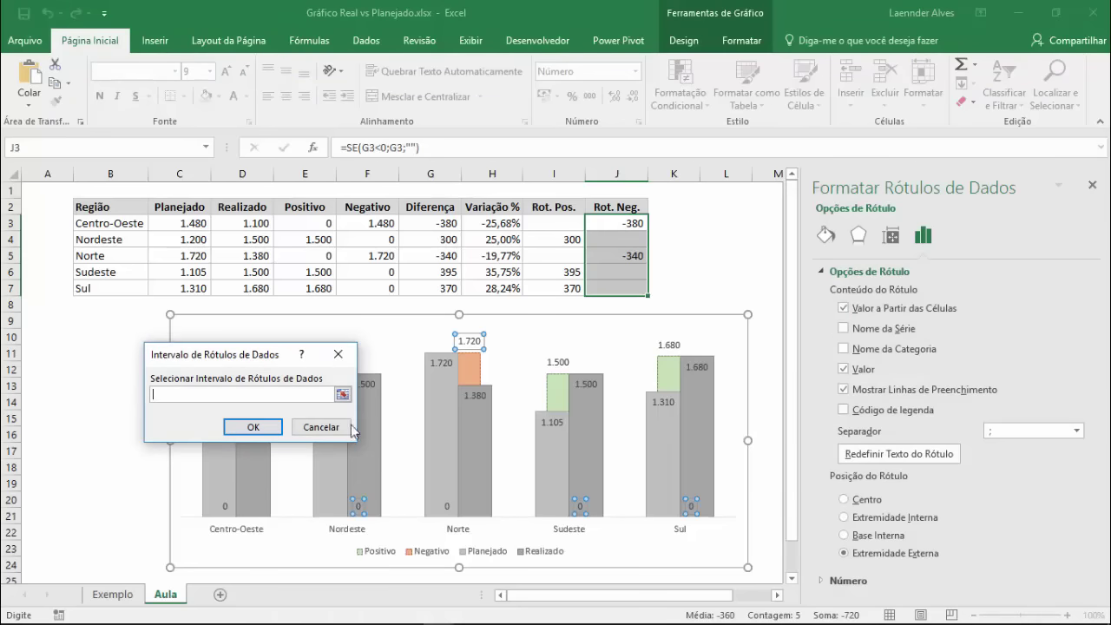
drag(238, 360, 127, 262)
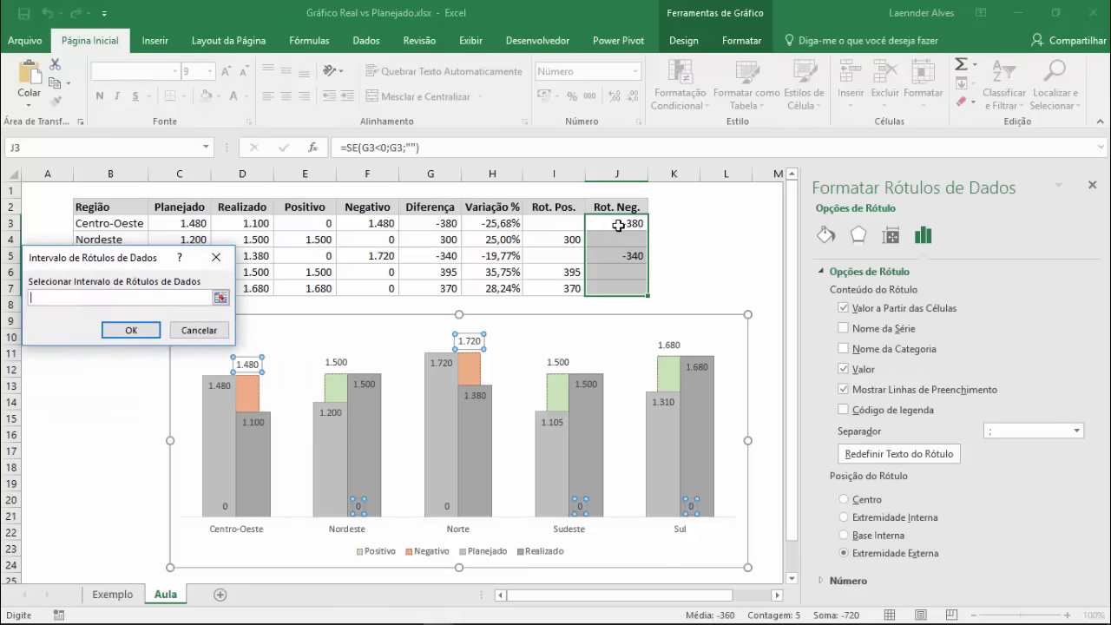
drag(617, 225, 615, 288)
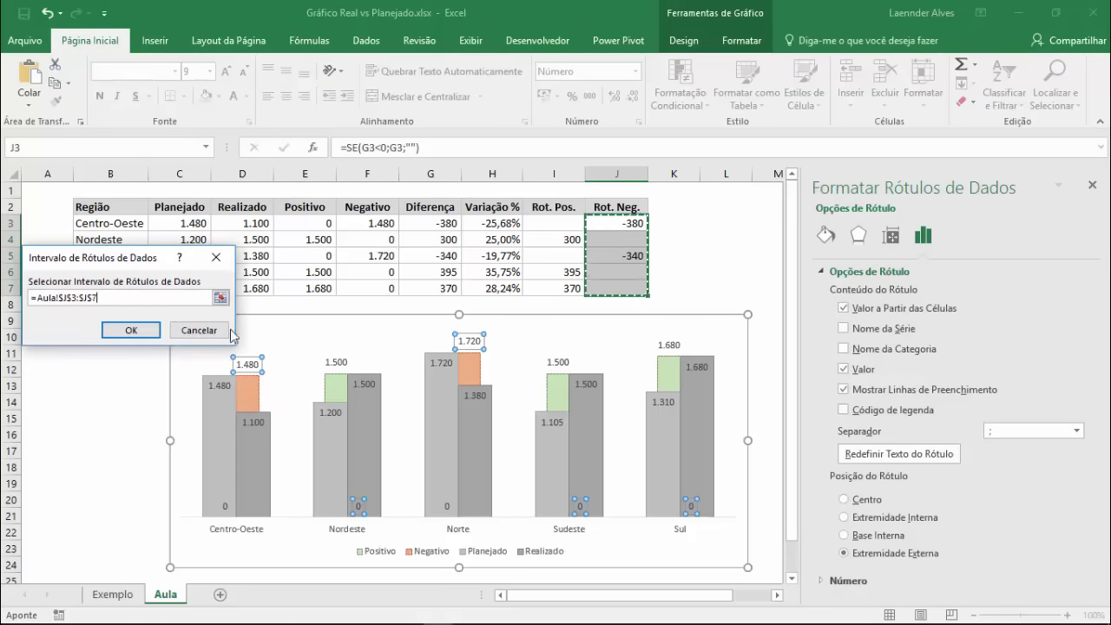
click(130, 330)
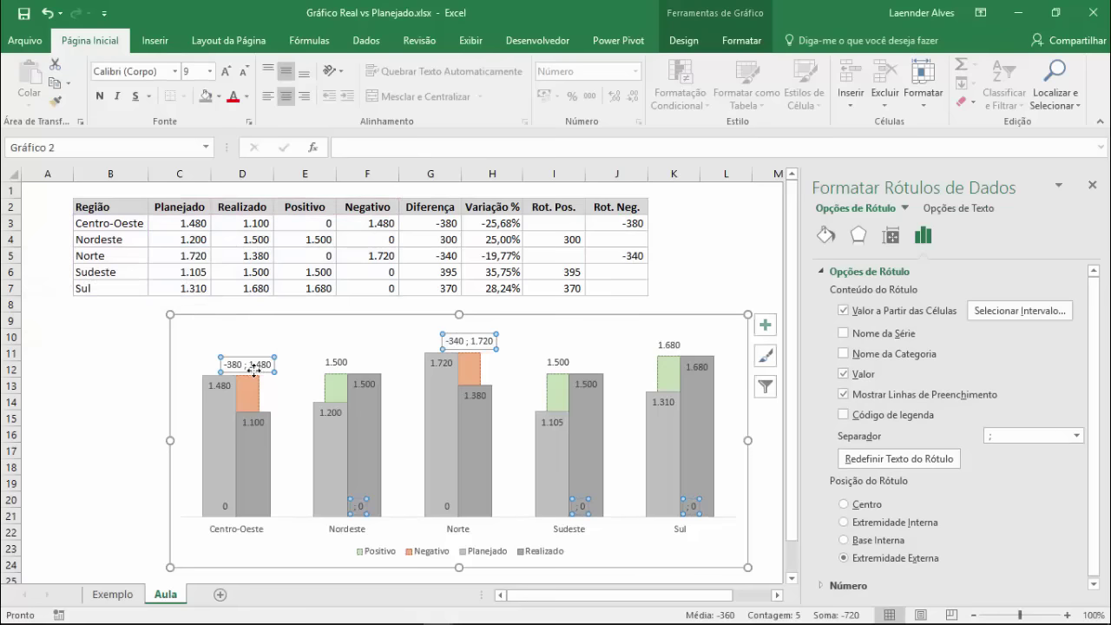
click(868, 398)
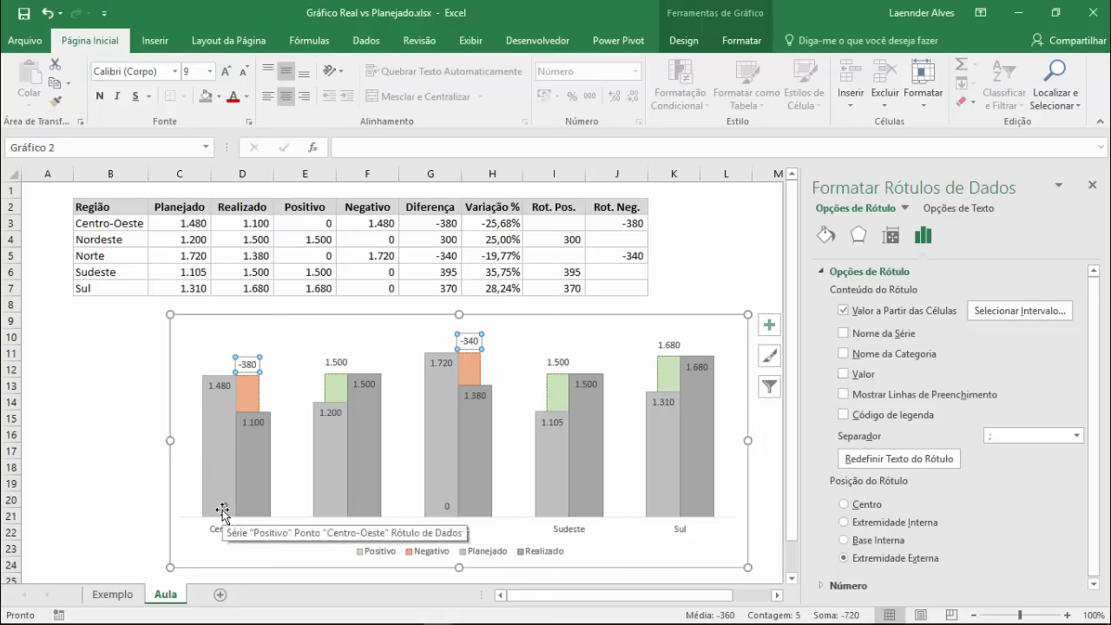
- Make the Positivo data labels show only the values from cells I3:I7, with Valor and Mostrar Linhas de Preenchimento turned off
click(335, 365)
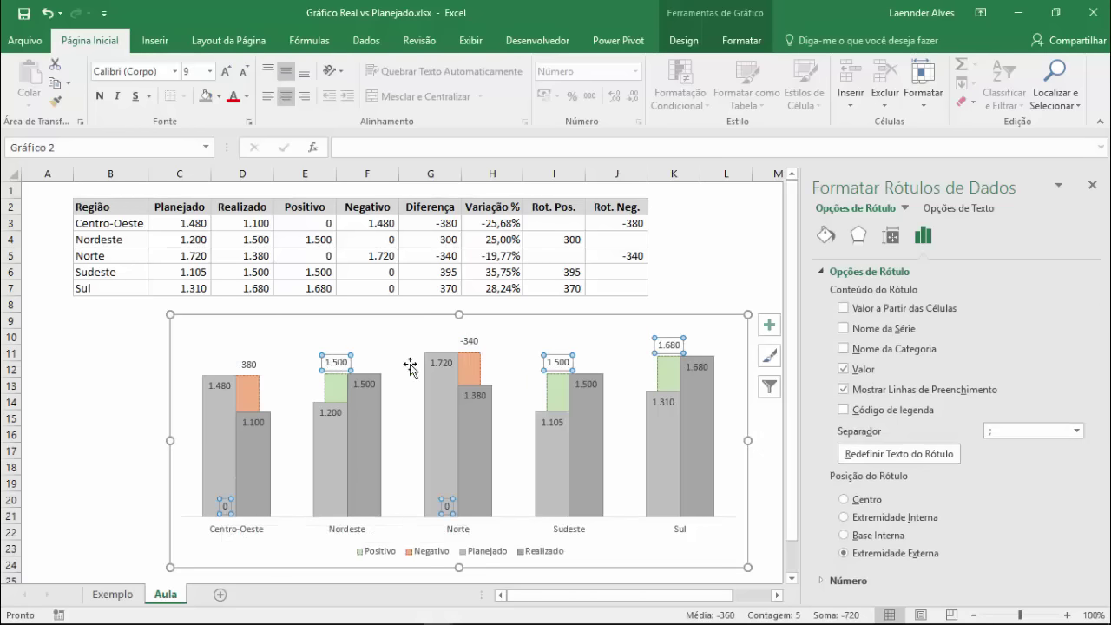
click(866, 309)
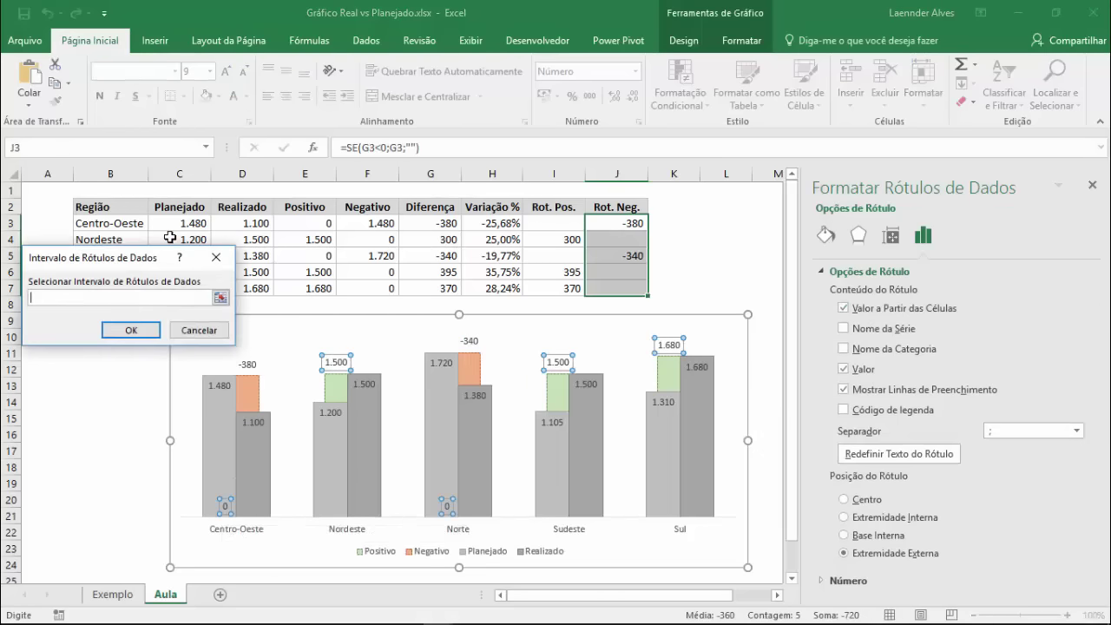
drag(555, 225, 565, 290)
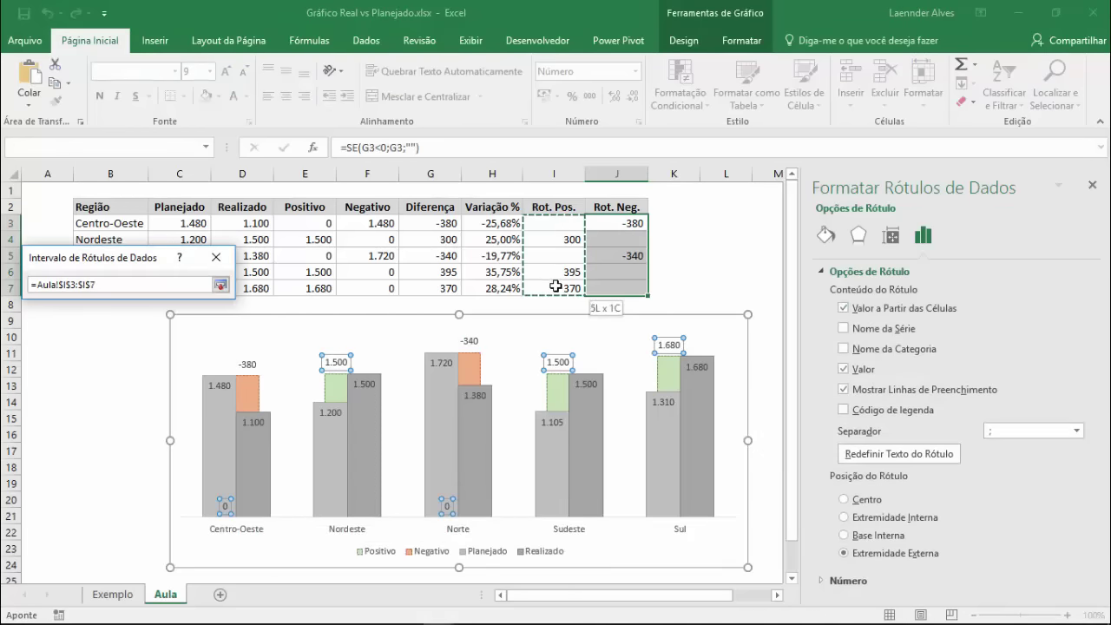
click(131, 330)
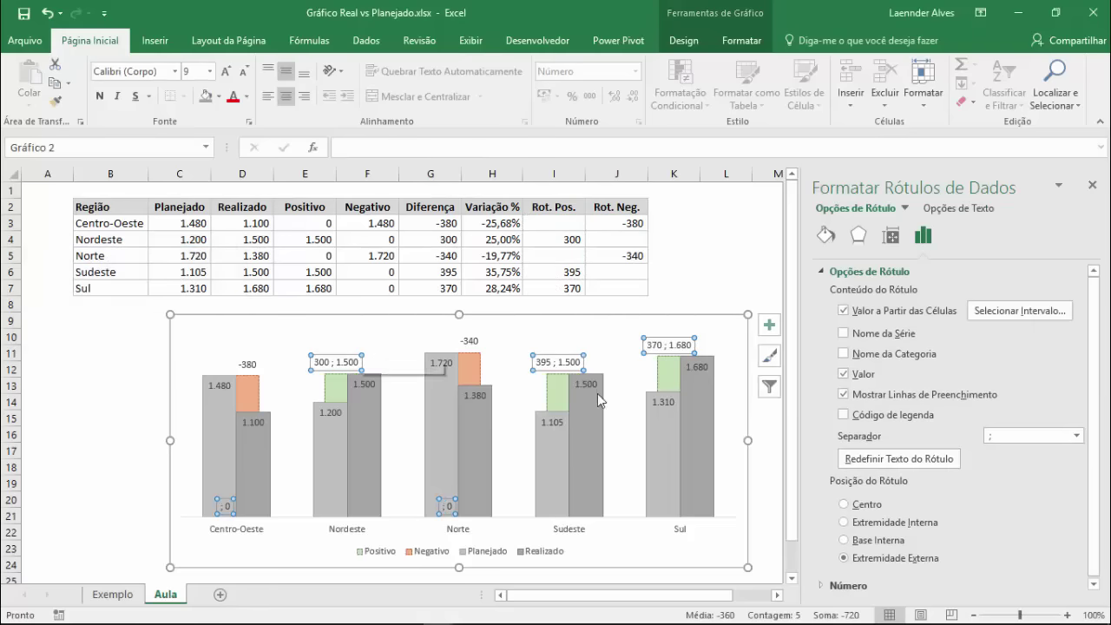
click(843, 374)
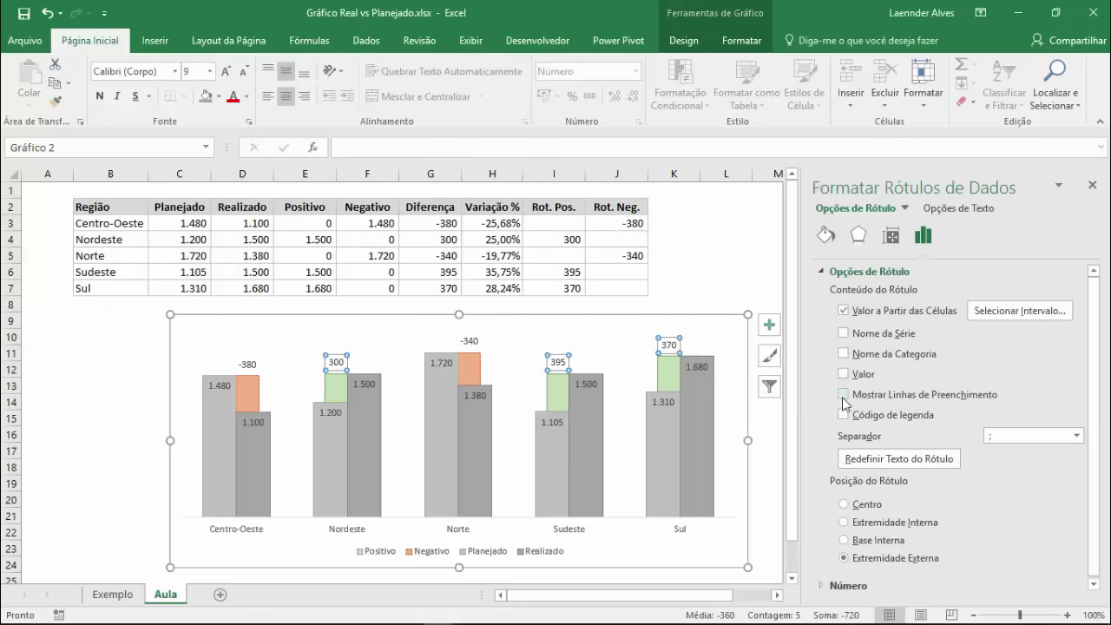
- Position the Positivo data labels at the inside end (Extremidade Interna) and rotate their text 270°
click(906, 524)
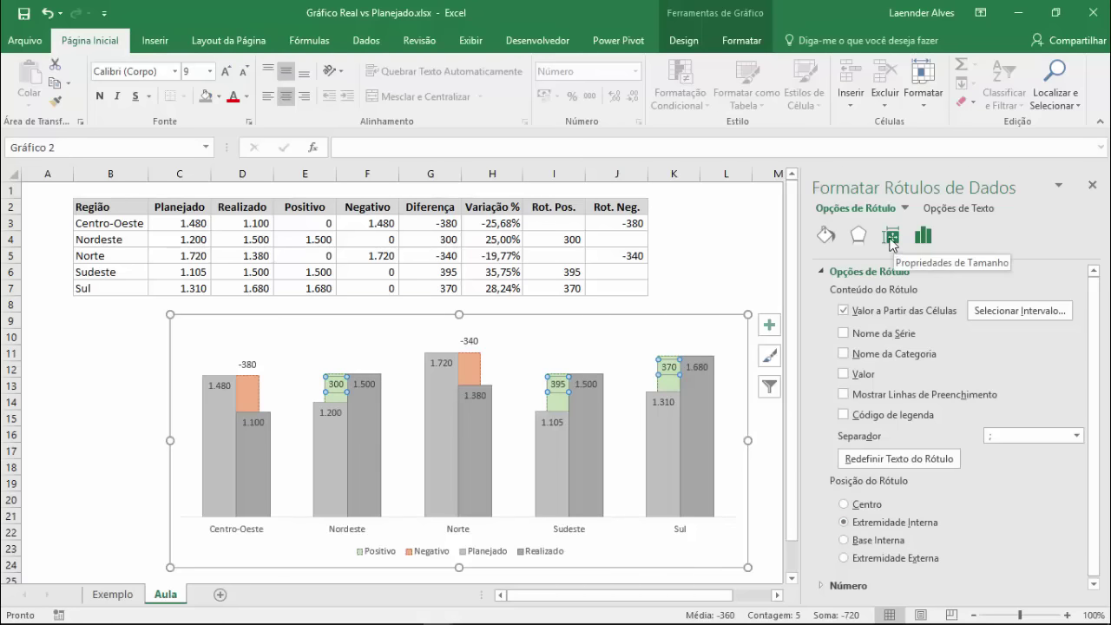
click(891, 238)
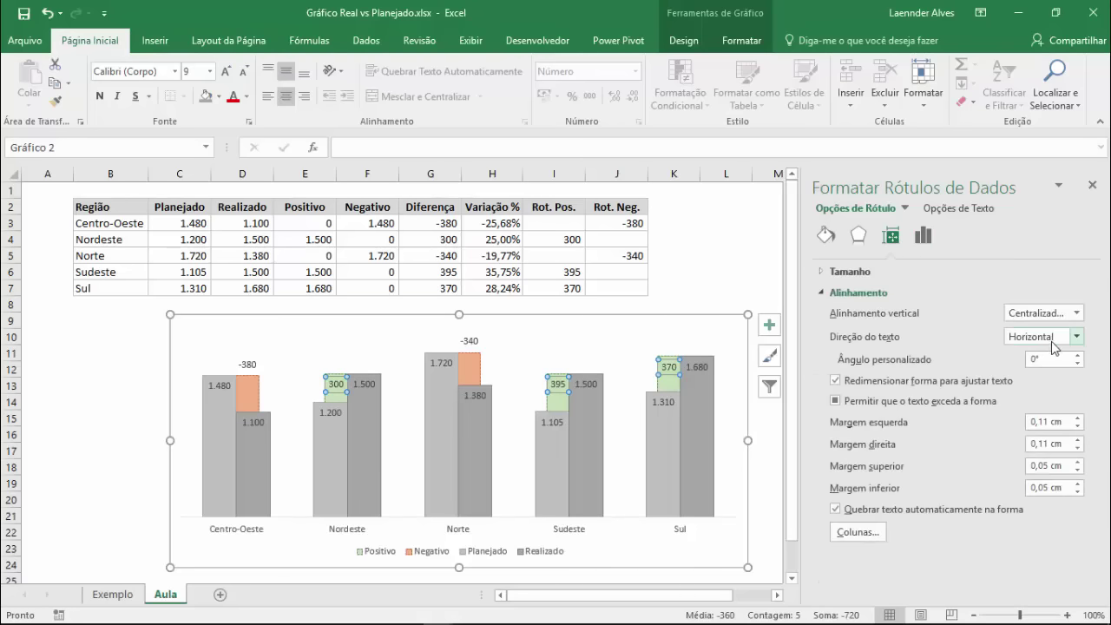
click(1052, 336)
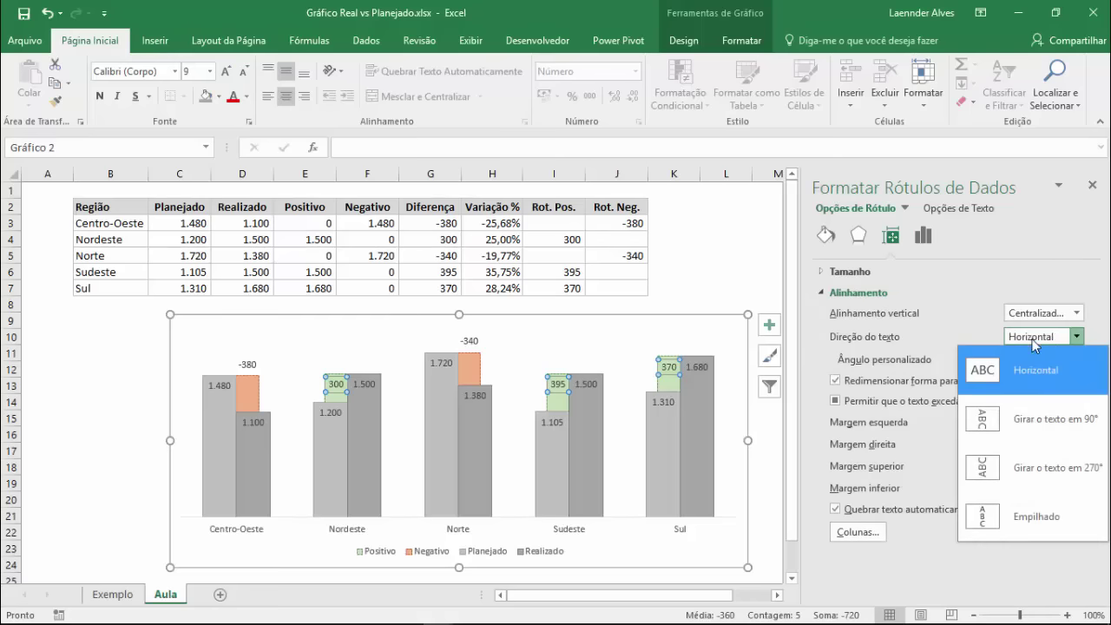
click(986, 473)
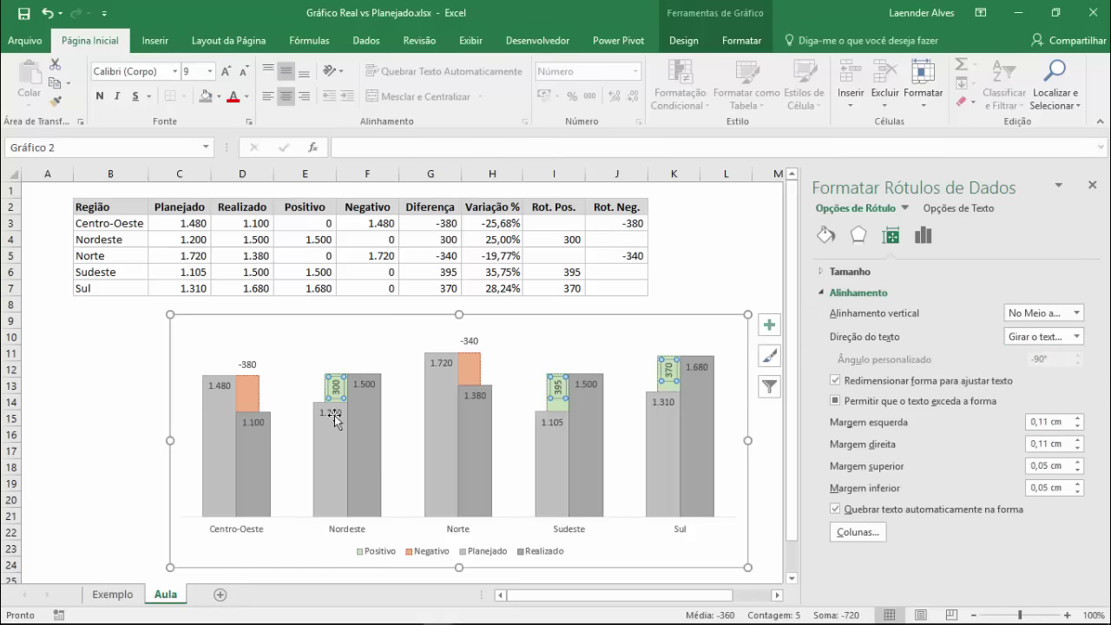
- Rotate the Negativo data labels' text 270°, position them at the inside end (Extremidade Interna), and finish formatting the labels
click(246, 364)
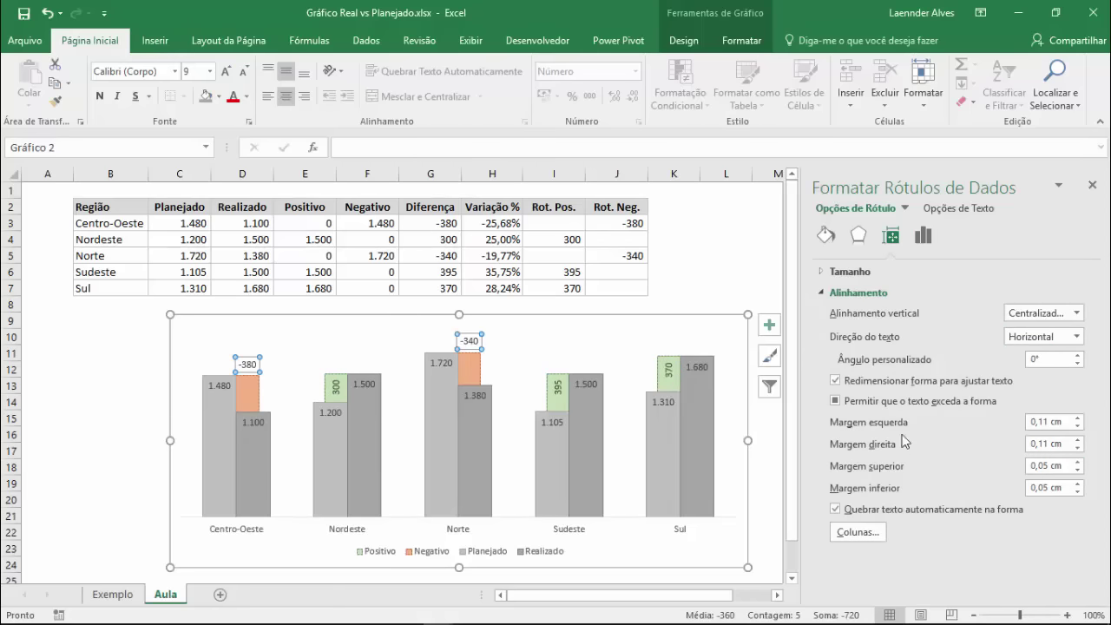
click(1052, 340)
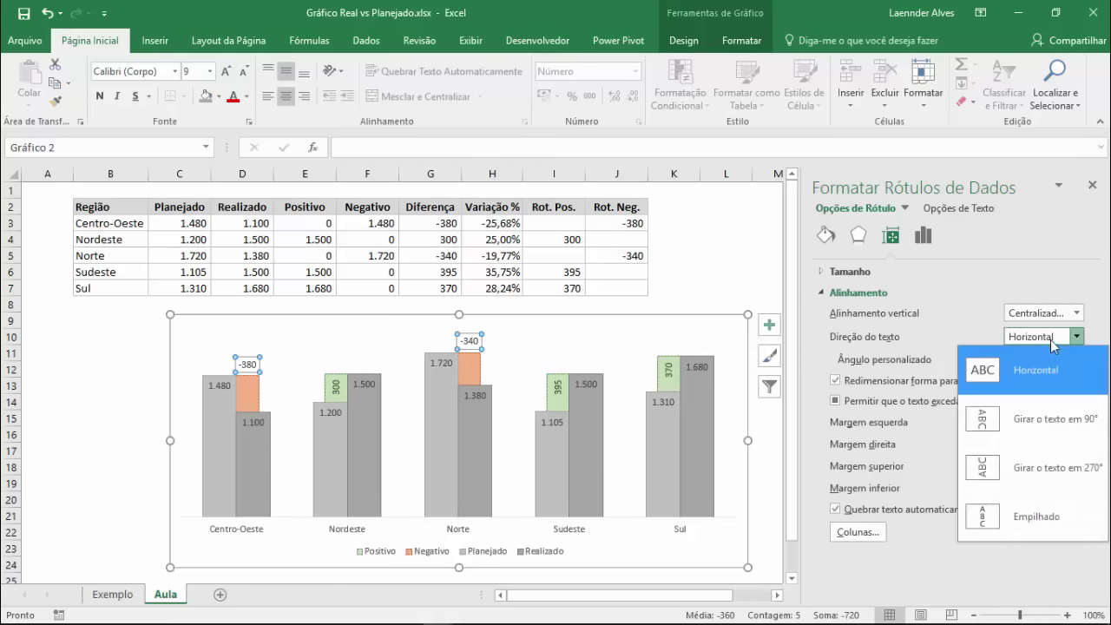
click(1015, 467)
click(922, 235)
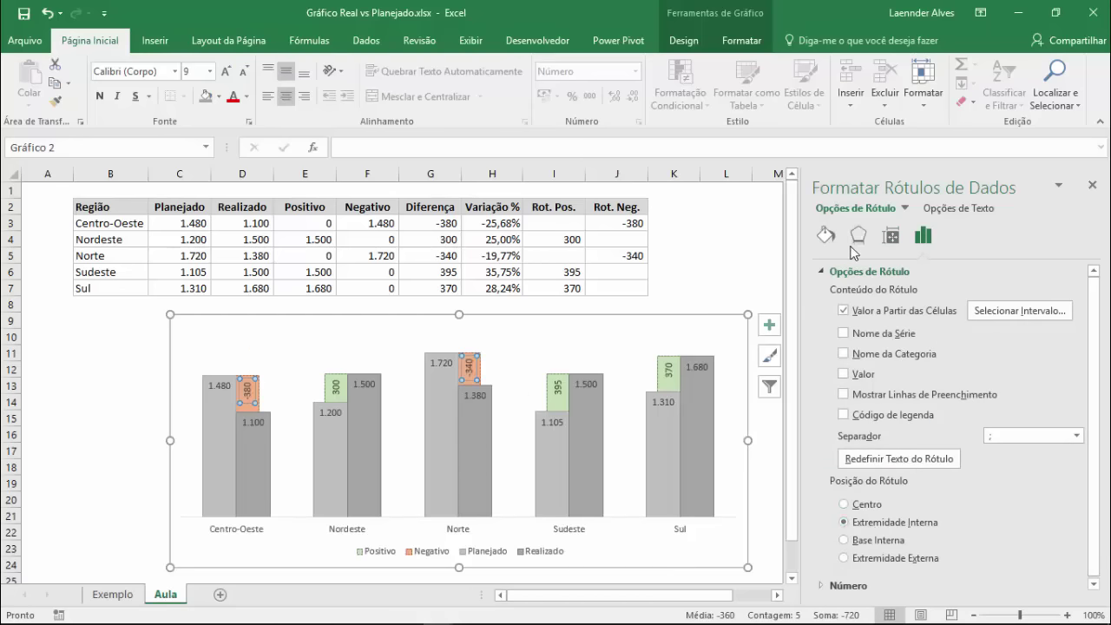
click(1092, 185)
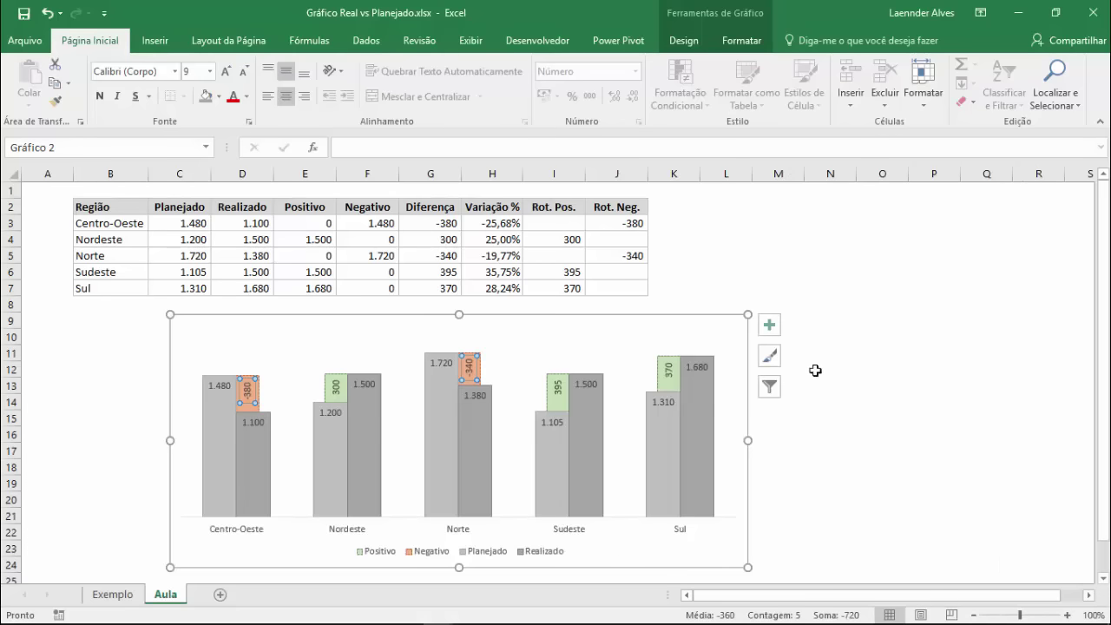
click(806, 365)
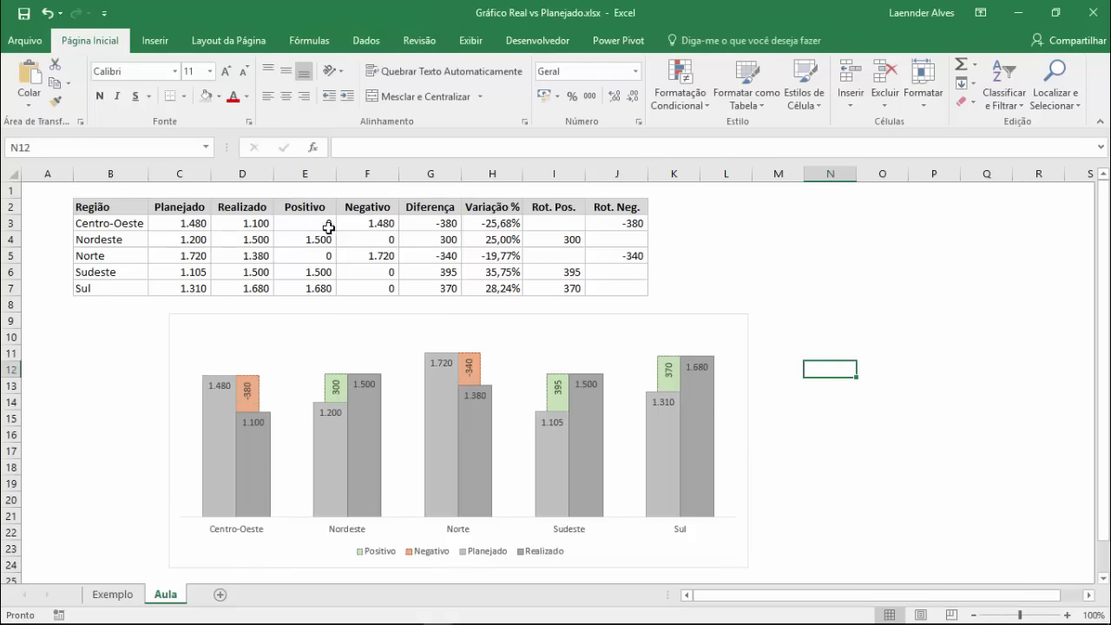
- Test the chart's response by setting Nordeste's Planejado value in C4 to 1700 and then to 1400
click(185, 223)
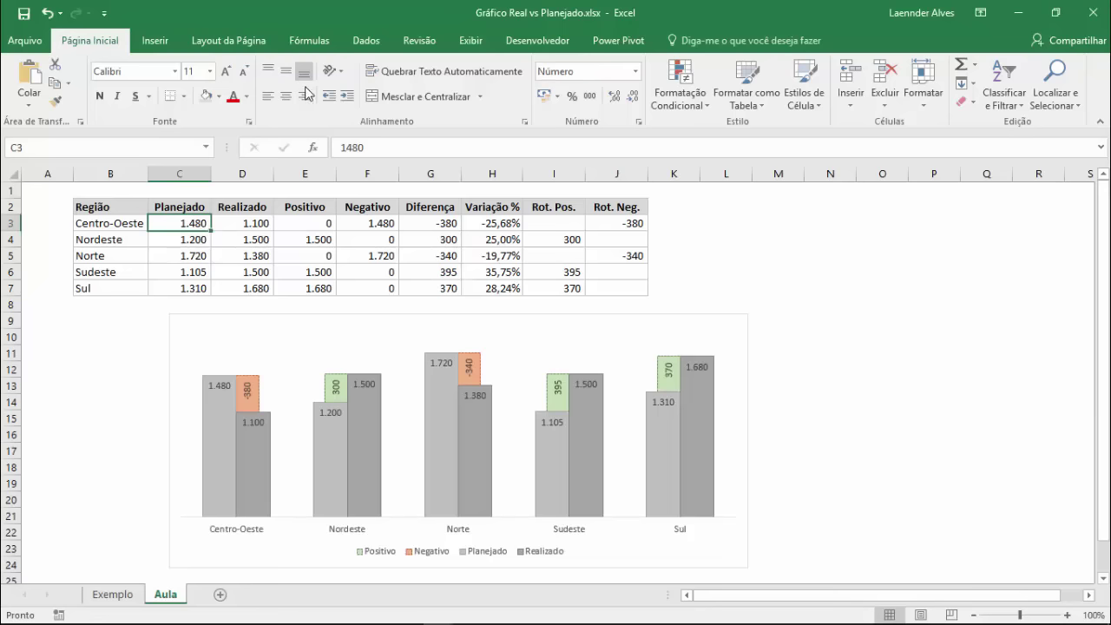
key(Down)
text(1700)
key(Return)
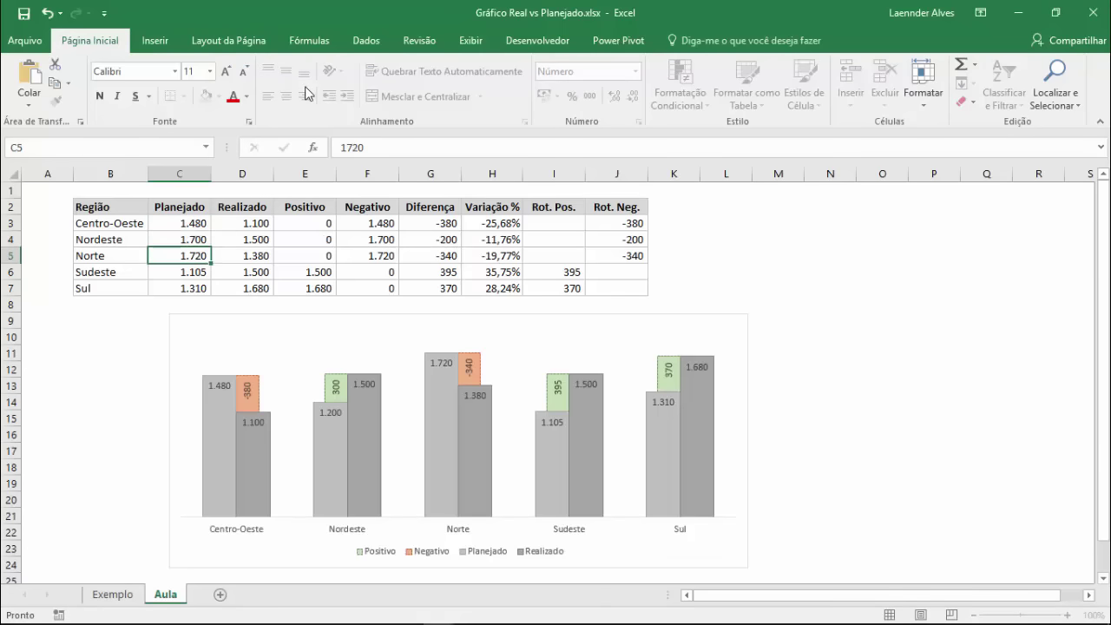
key(Up)
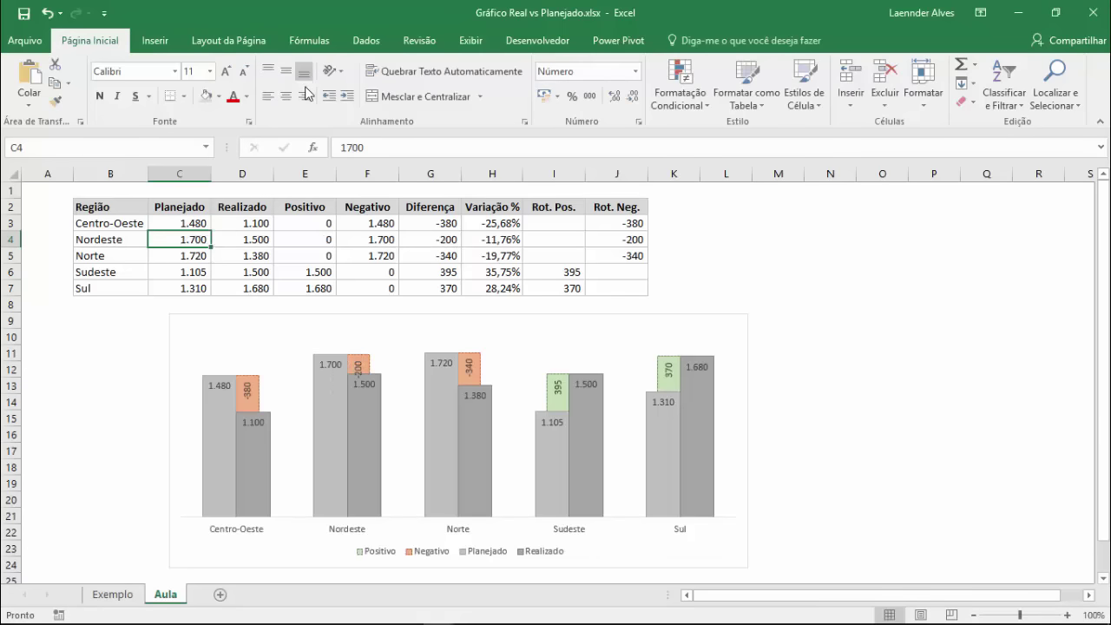
text(1400)
key(Return)
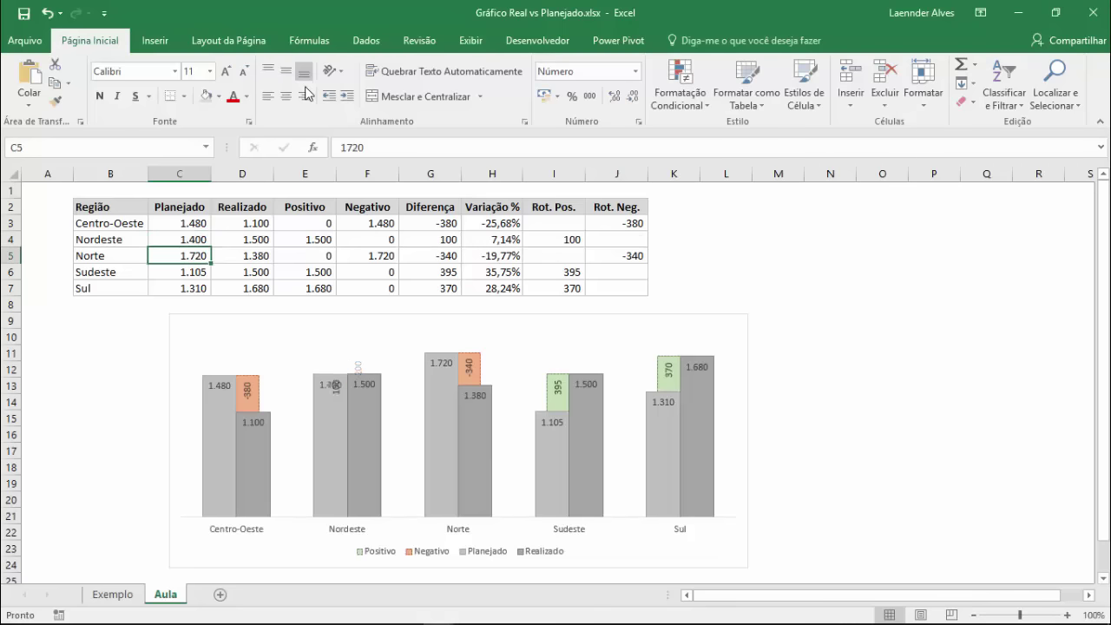
- Set Nordeste's Planejado value in C4 to 1.100
key(Up)
text(1)
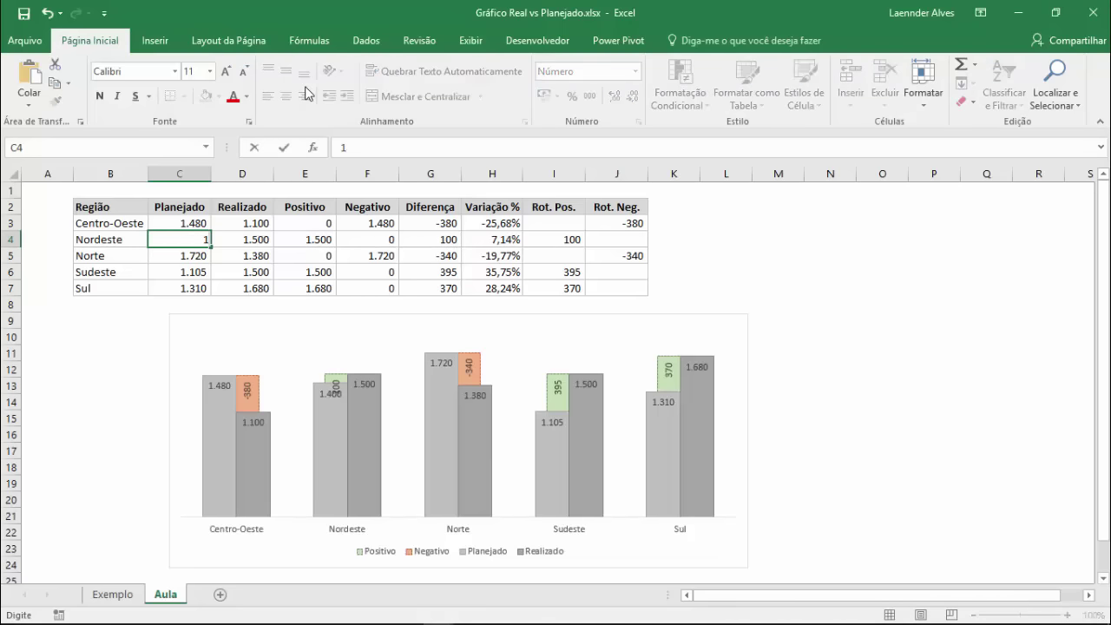
text(.100)
key(Return)
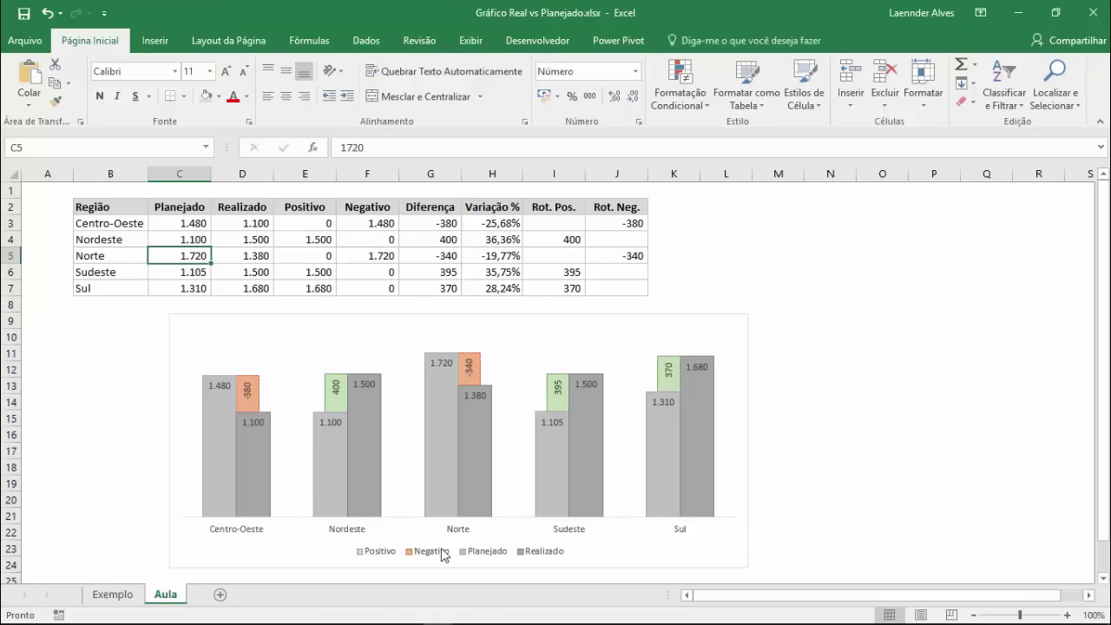
- Place the chart's legend above the plot area using the Parte Superior option
click(414, 554)
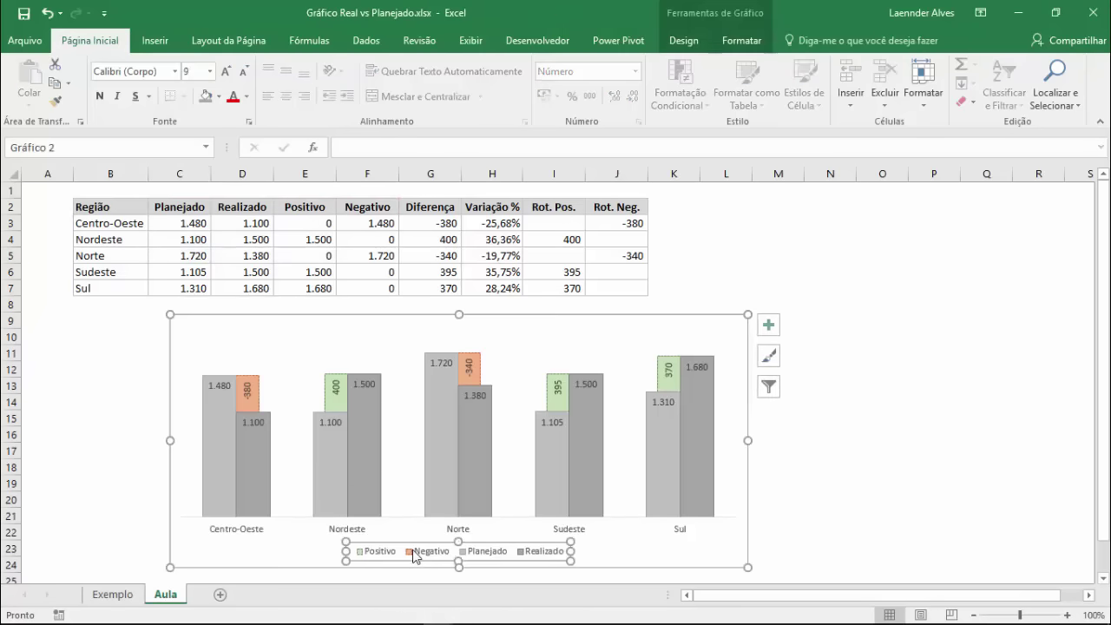
click(768, 327)
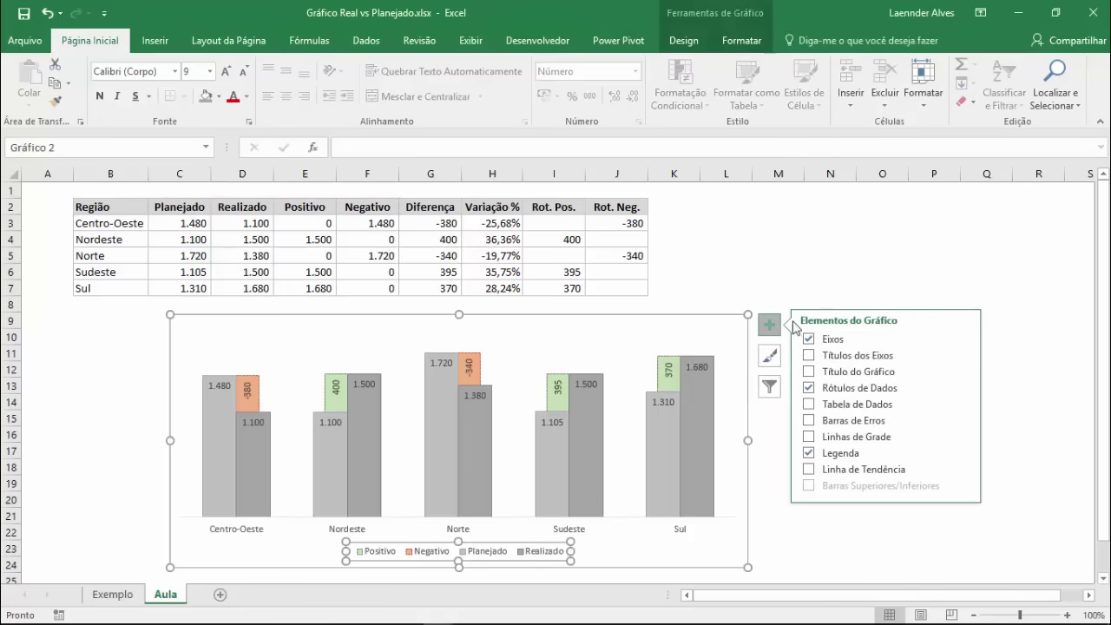
click(962, 452)
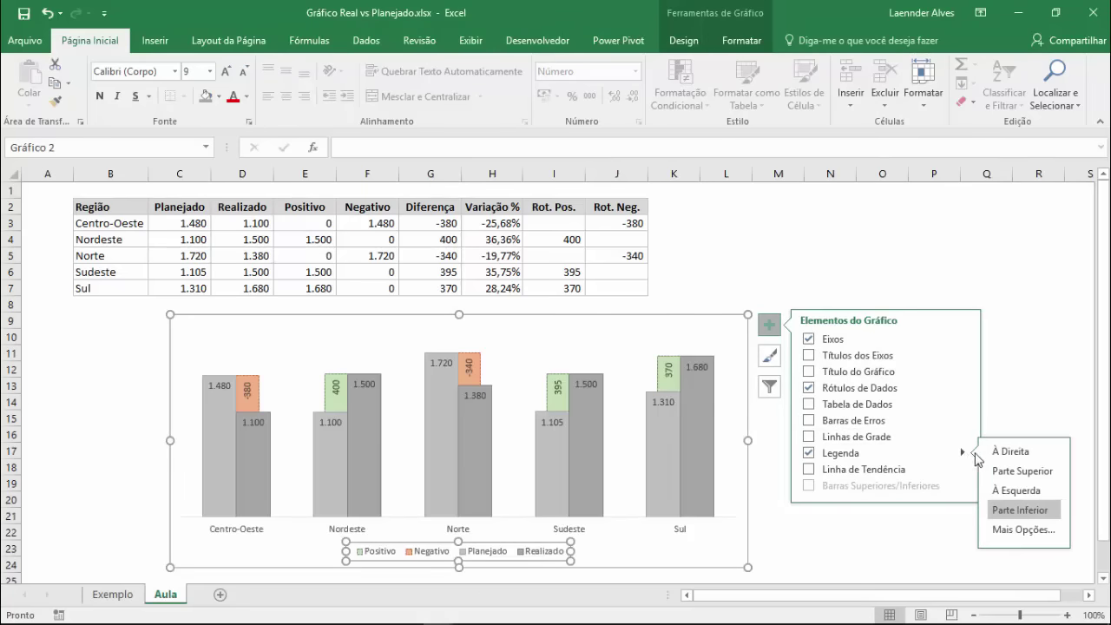
click(1024, 473)
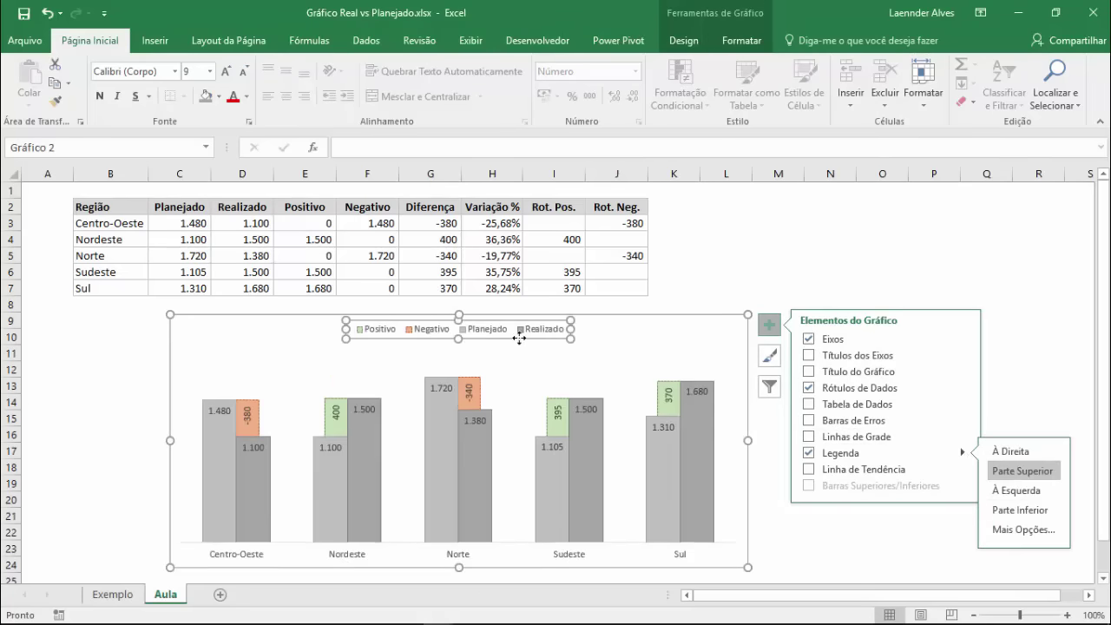
- Increase the legend's font size to 12 and move the legend toward the chart's upper-right corner
click(226, 71)
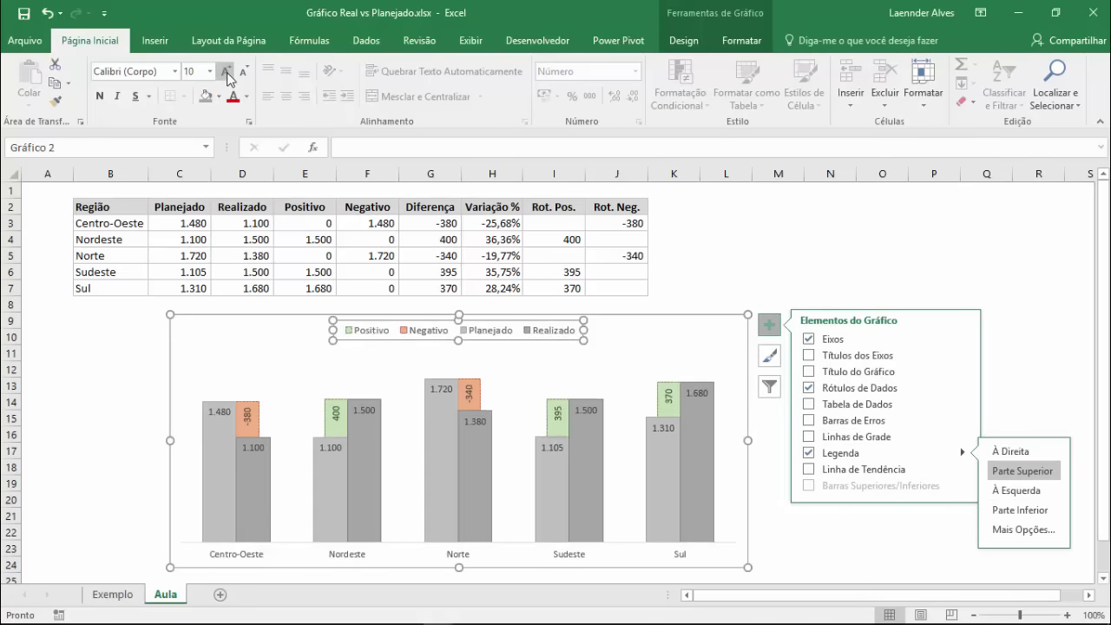
click(226, 72)
click(226, 71)
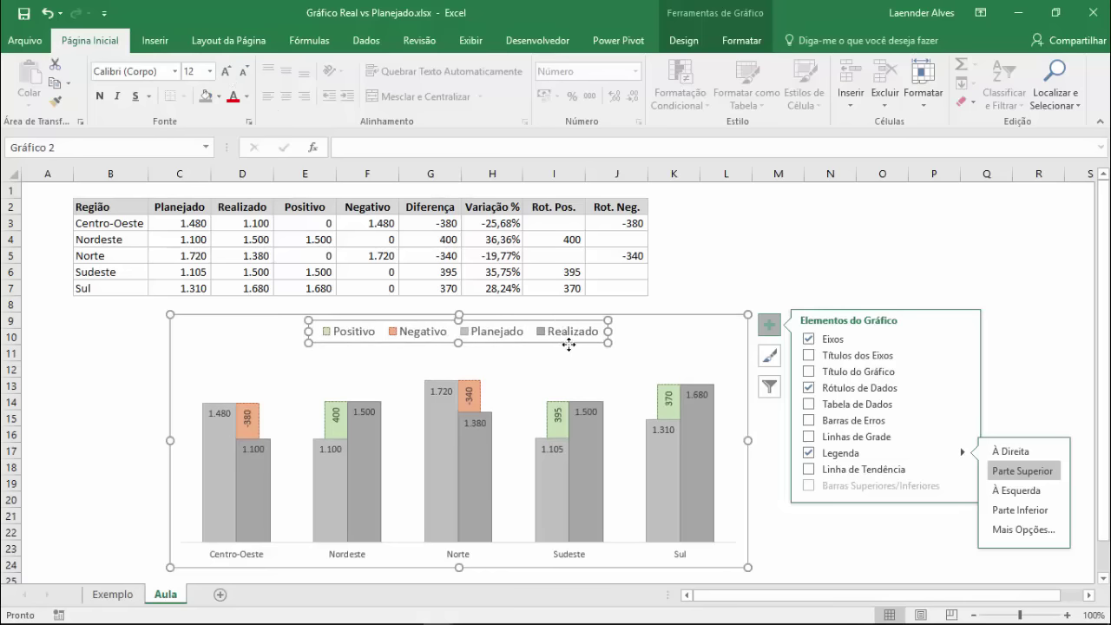
drag(569, 344, 698, 348)
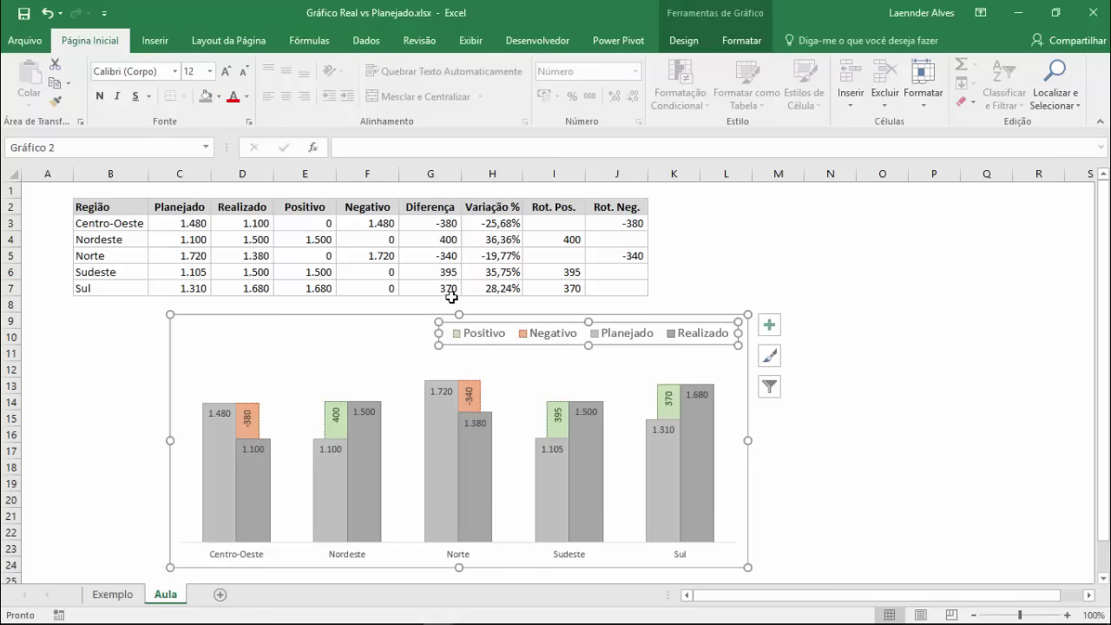
- Delete the Positivo and Negativo entries from the legend, keeping only Planejado and Realizado
click(465, 336)
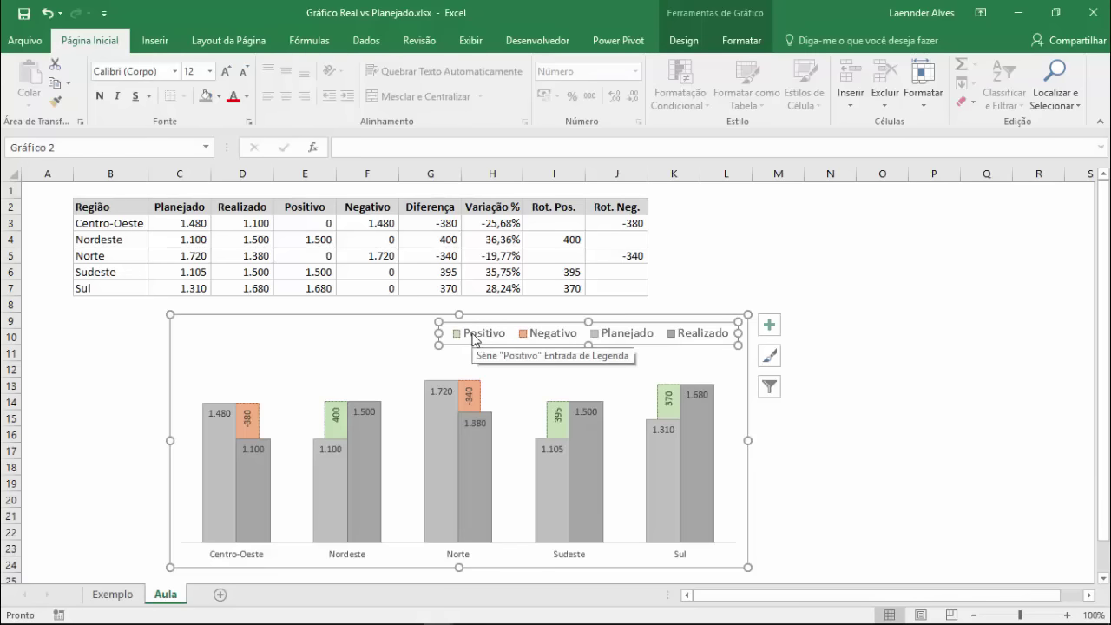
click(548, 343)
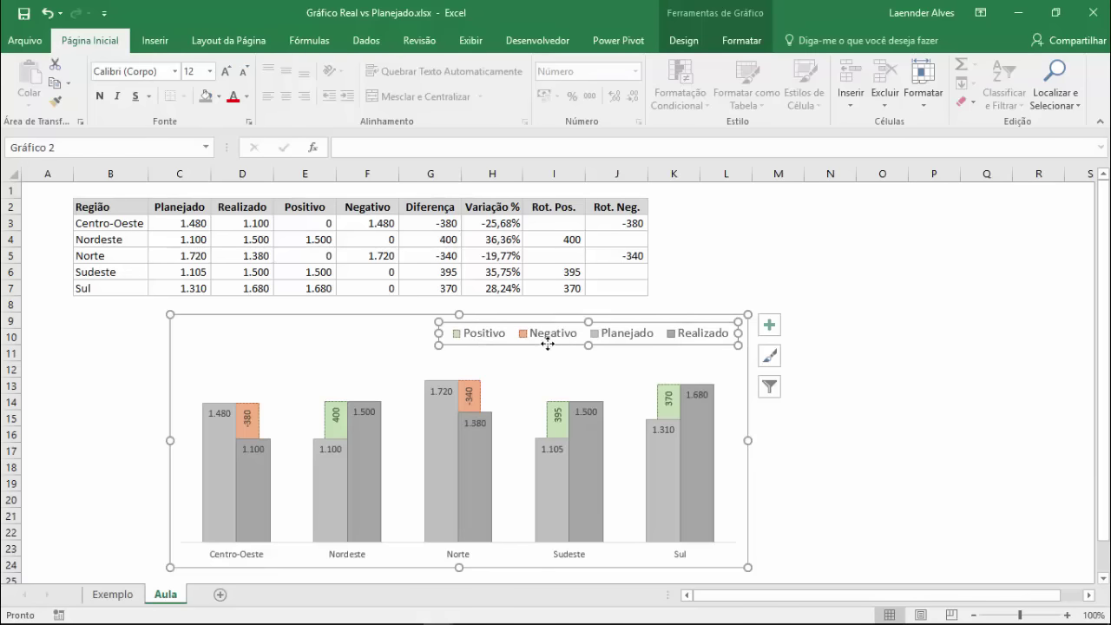
click(466, 337)
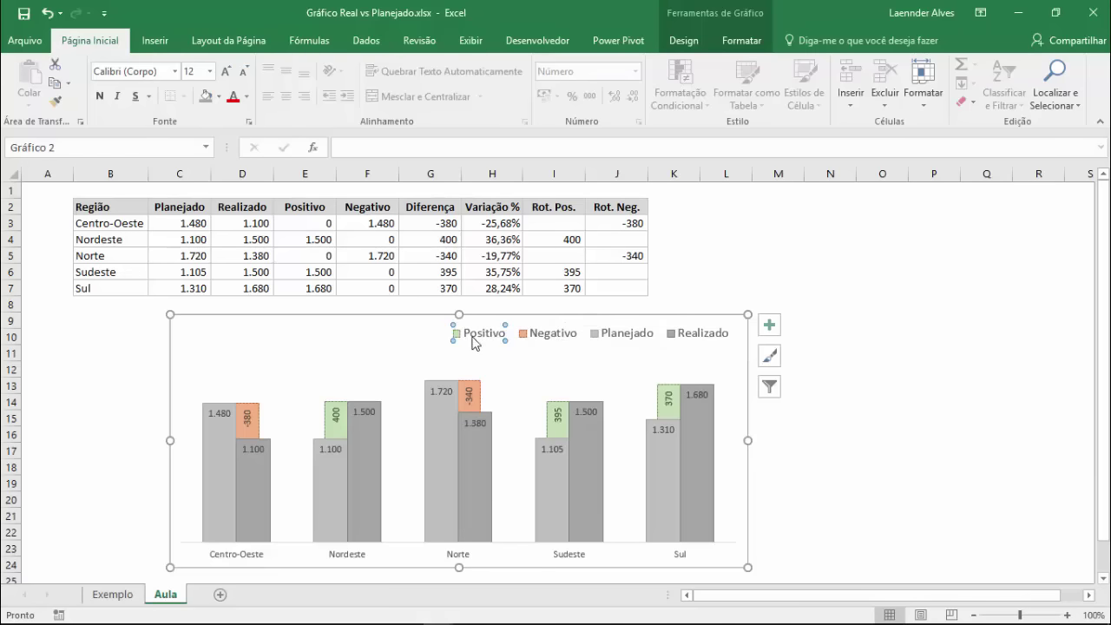
key(Delete)
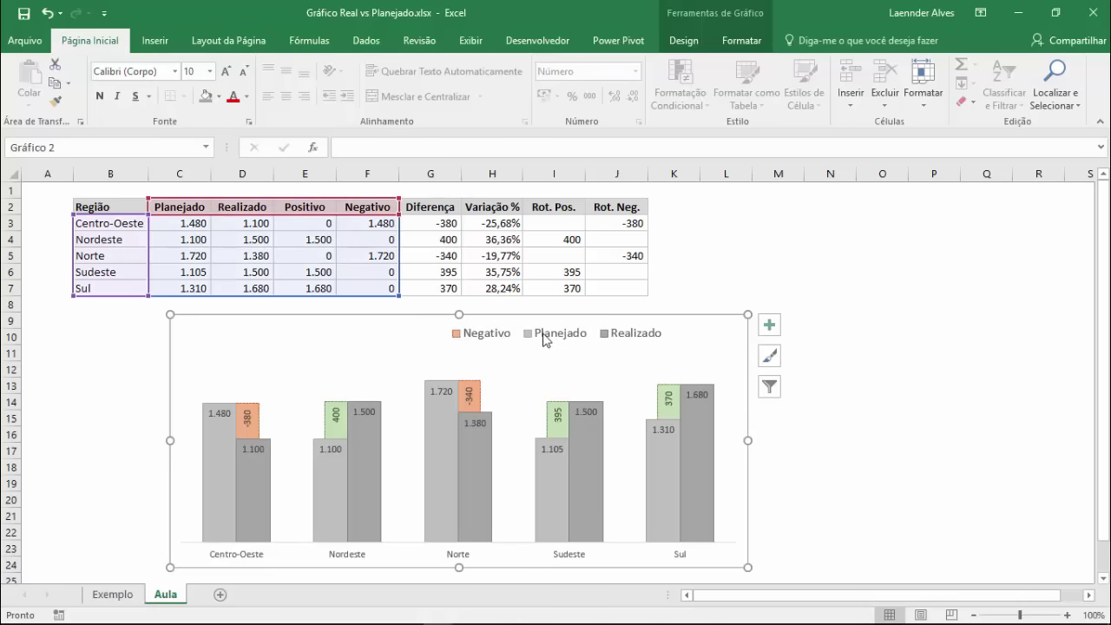
click(489, 342)
click(488, 342)
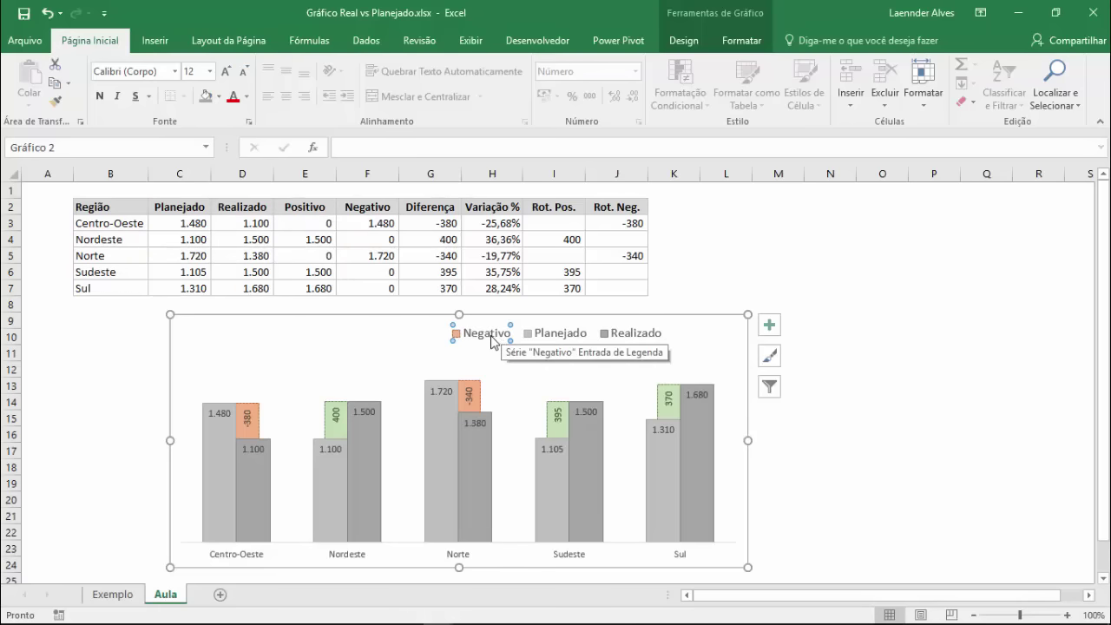
key(Delete)
- Move the shortened legend back to the chart's upper-right corner and deselect the chart
click(501, 341)
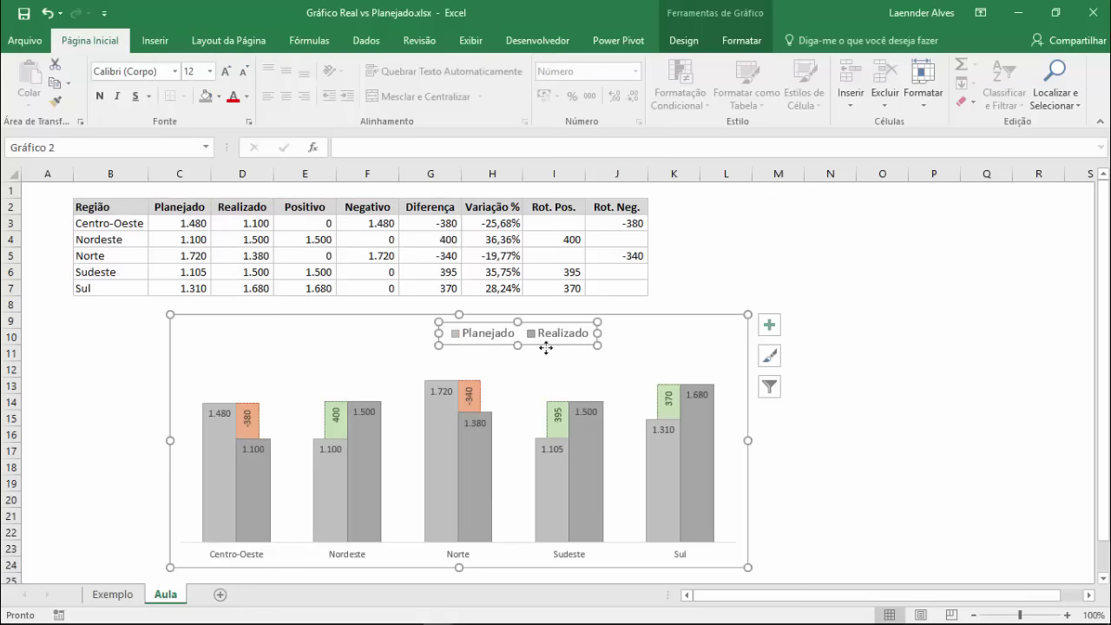
drag(545, 348, 703, 347)
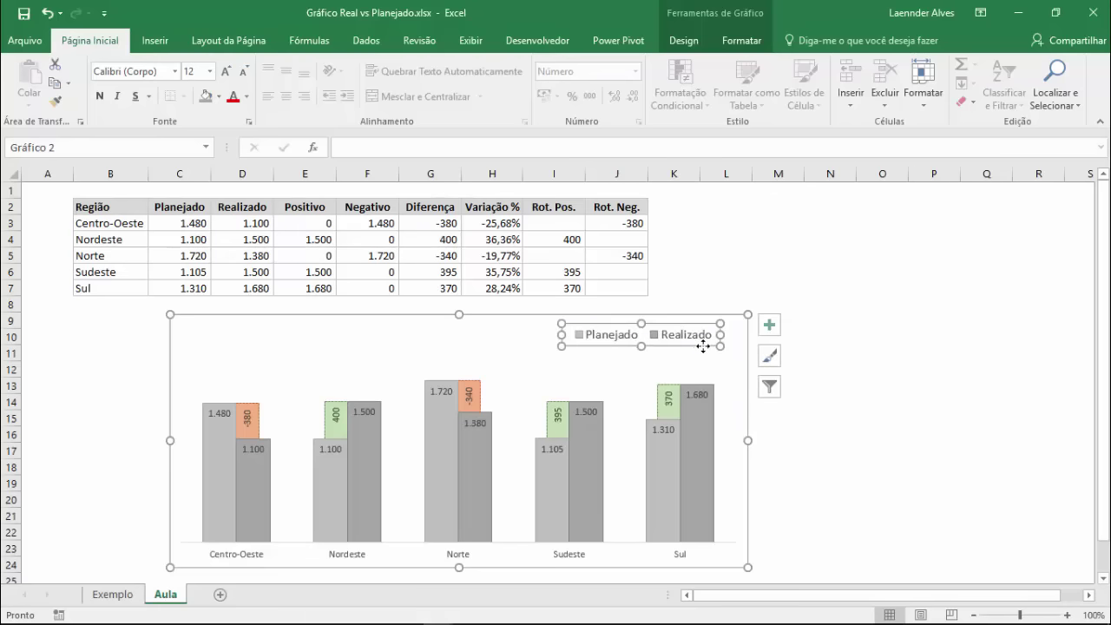
click(828, 316)
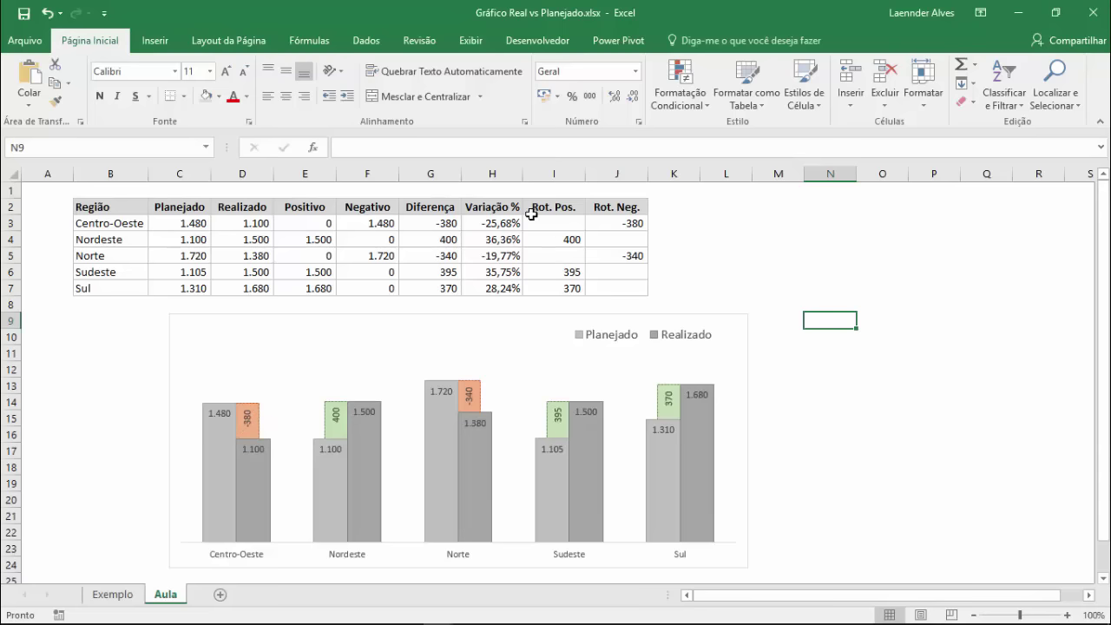
- Change the Rot. Pos. formula in I3 to =SE(H3>0;H3;"") so it uses Variação %, and fill it down to I7
click(553, 229)
double_click(555, 227)
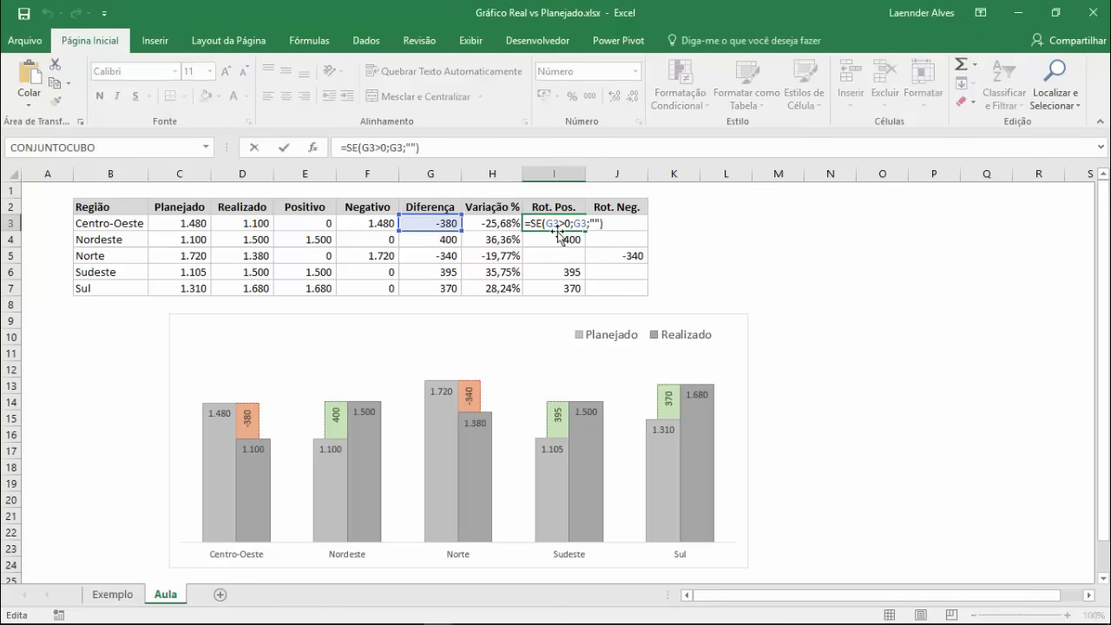
drag(440, 227, 467, 233)
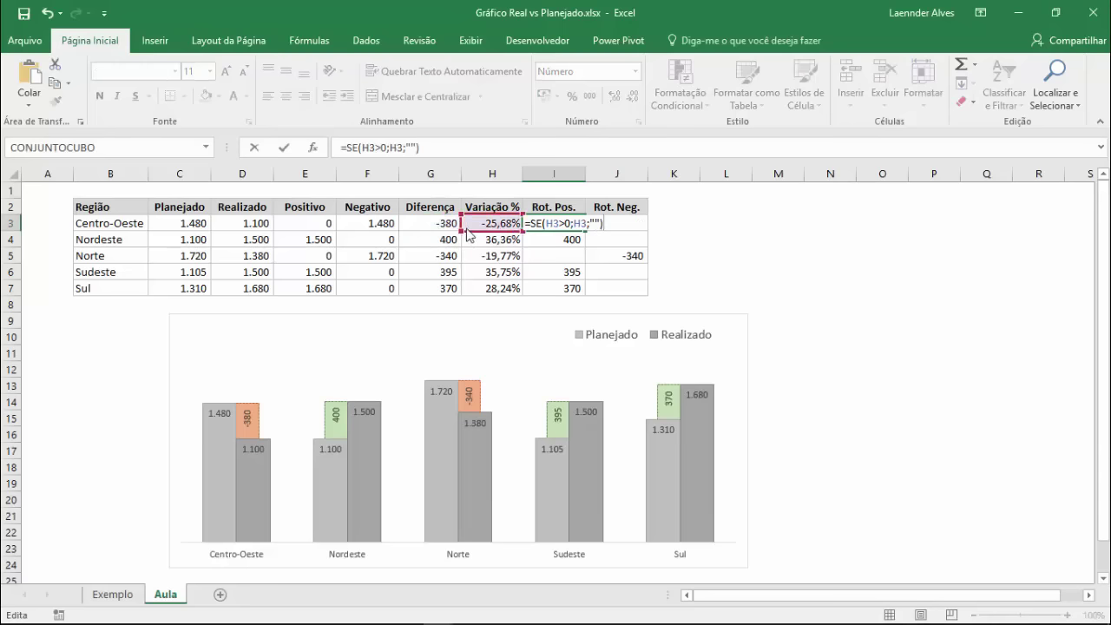
key(ctrl+Return)
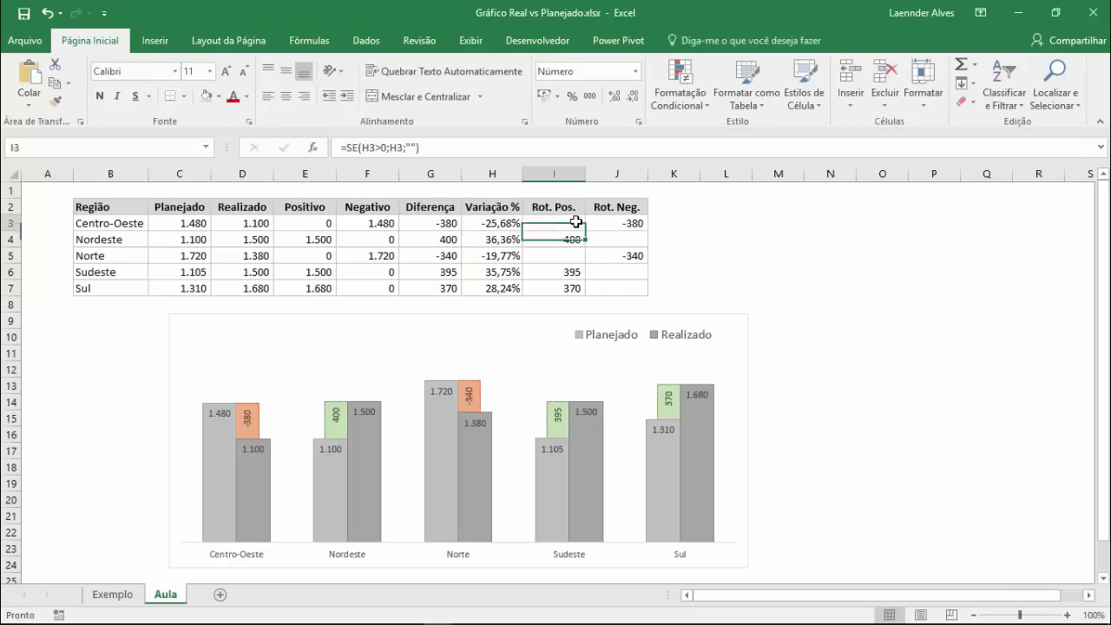
drag(586, 238, 581, 293)
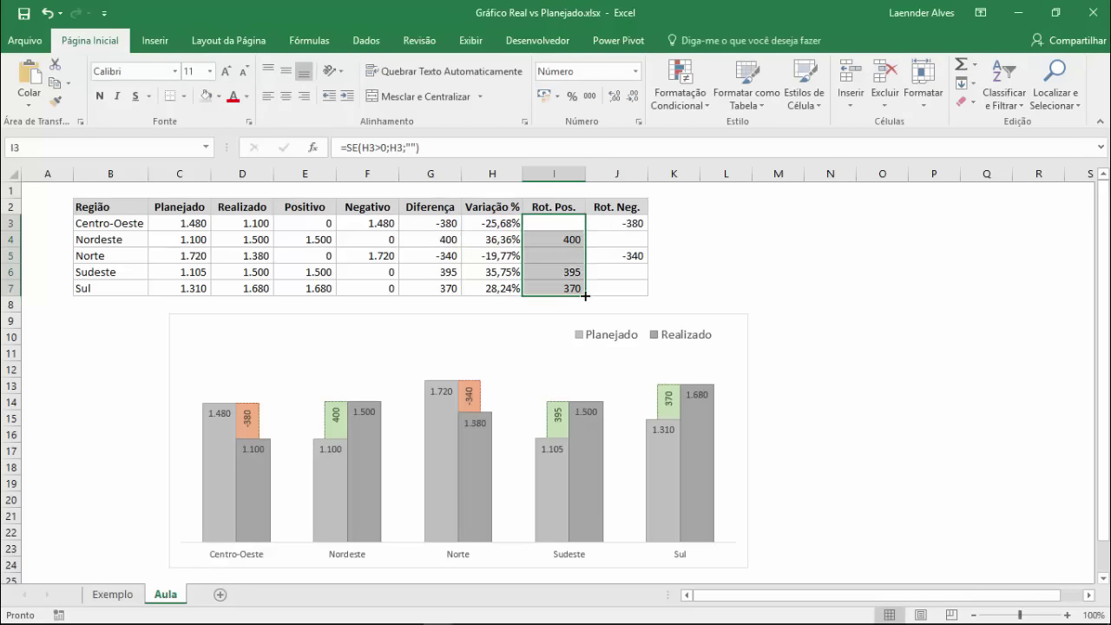
- Change the Rot. Neg. formula in J3 to =SE(H3<0;H3;"") and fill it down to J7
click(625, 222)
double_click(623, 222)
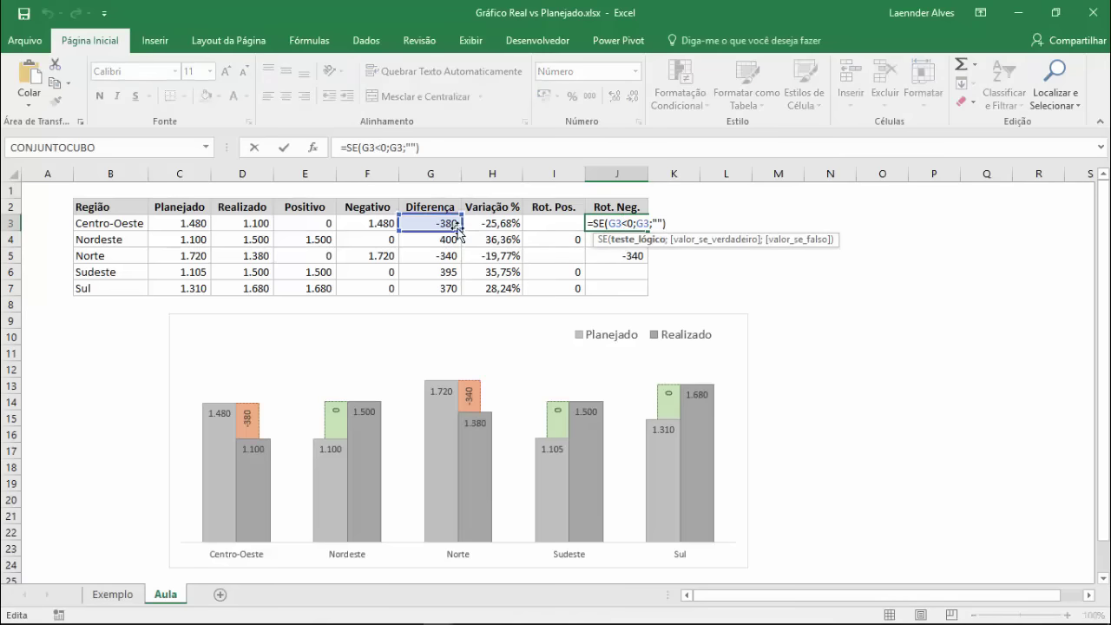
click(476, 238)
click(486, 223)
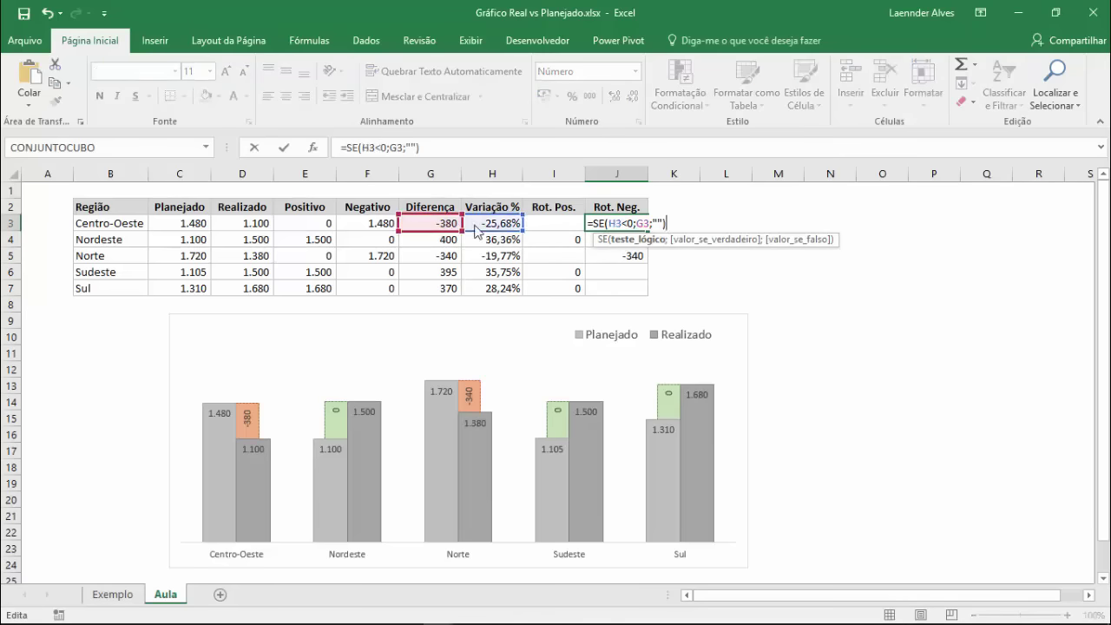
key(Return)
click(563, 234)
drag(585, 230, 579, 260)
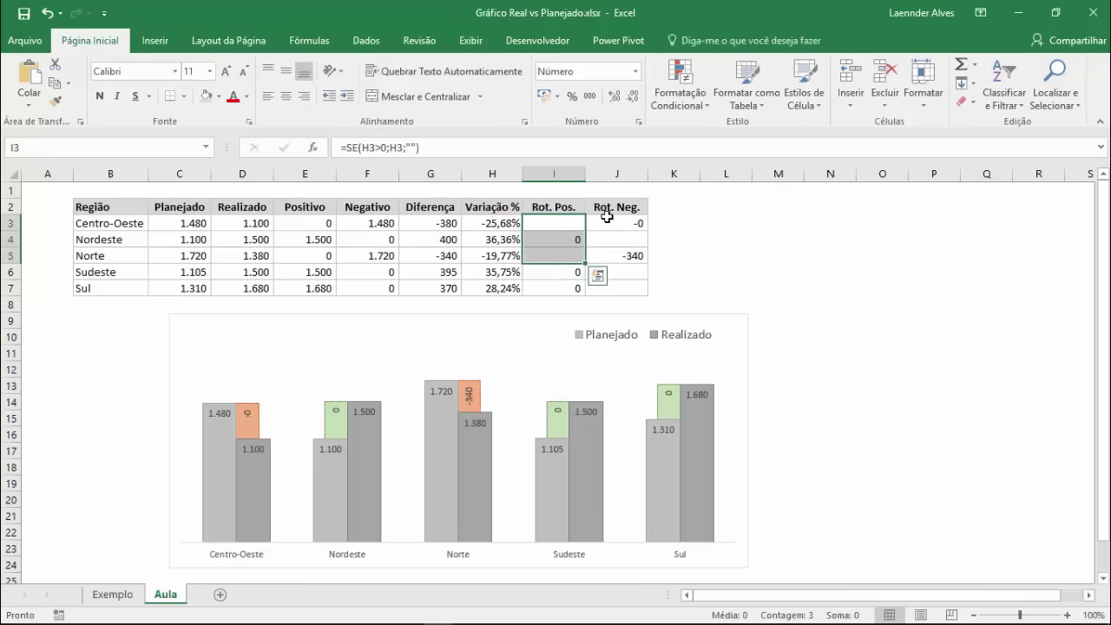
click(625, 223)
drag(647, 230, 637, 292)
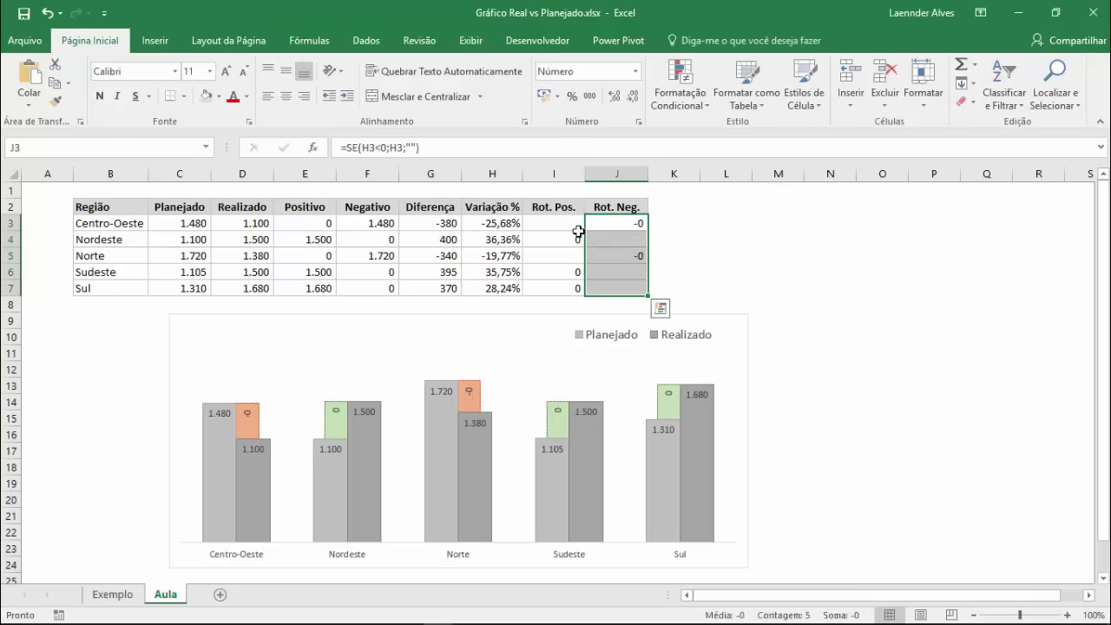
- Format the Rot. Pos. and Rot. Neg. values in I3:J7 as percentages with one decimal place
drag(564, 224, 604, 287)
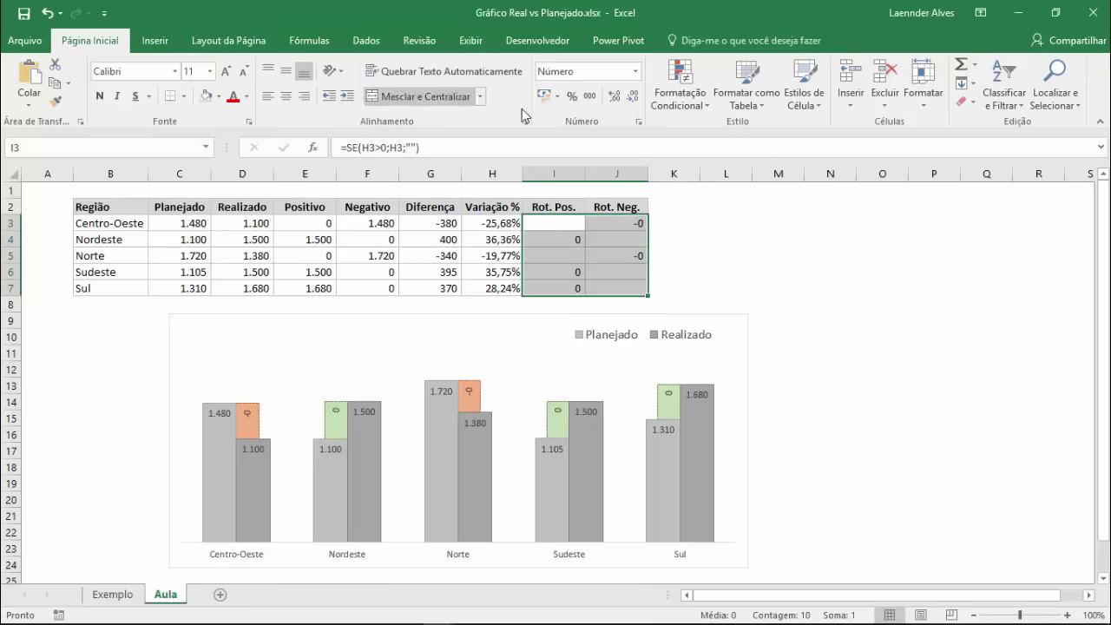
click(571, 96)
click(613, 96)
click(612, 96)
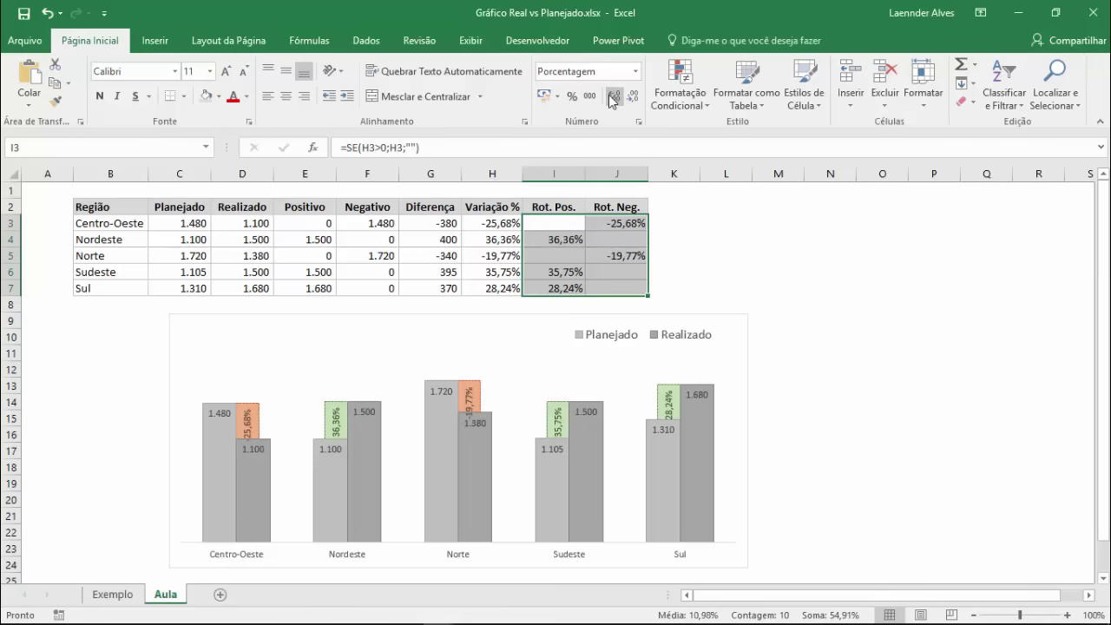
click(632, 97)
click(894, 320)
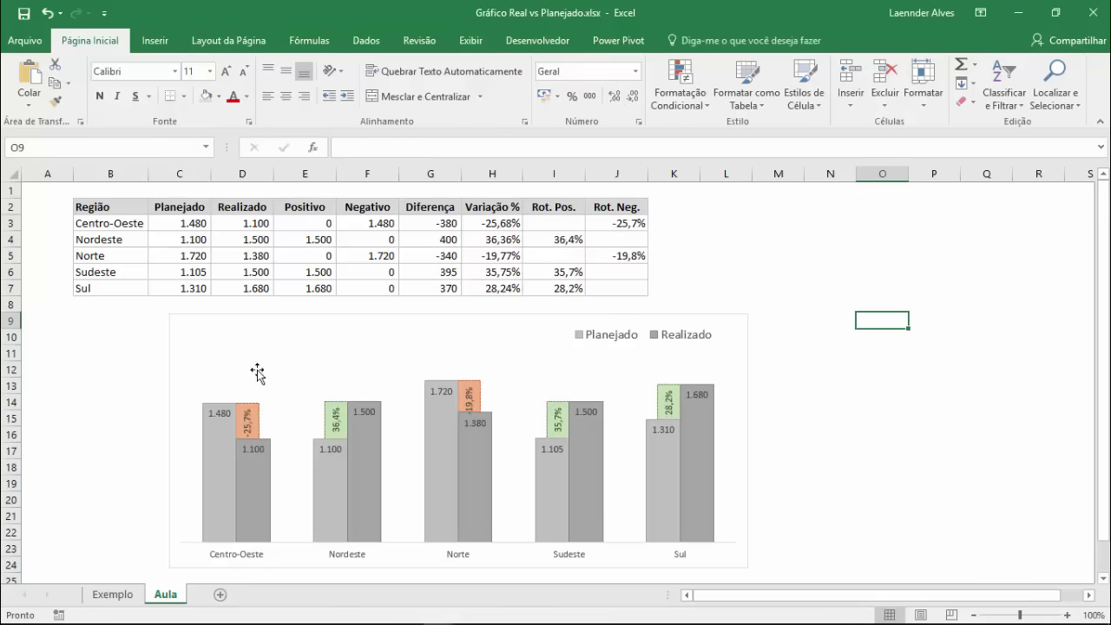